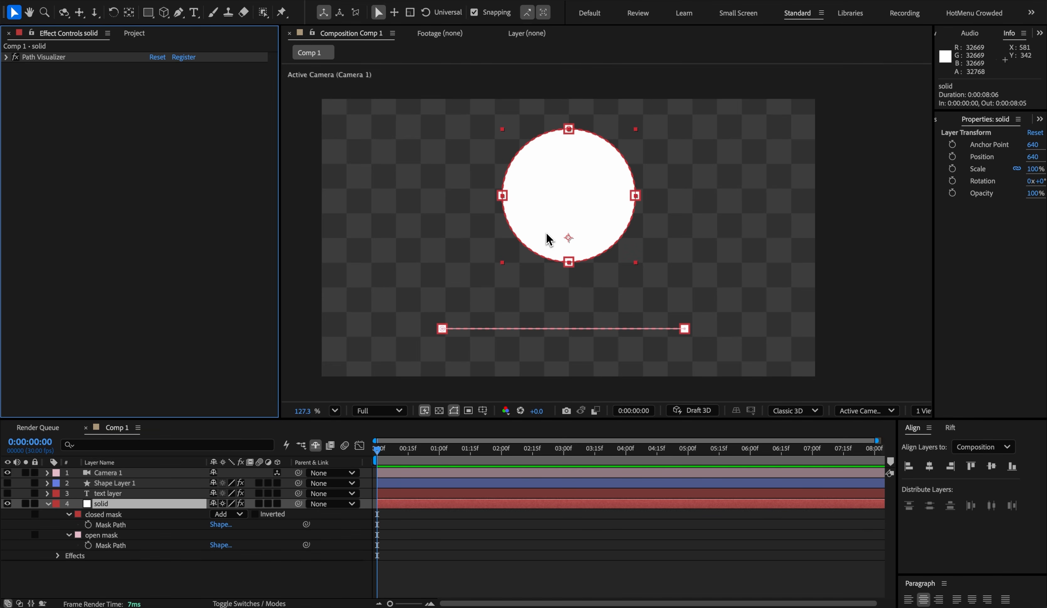
# Step: Apply the Thicc Pro effect to the solid layer and place it above Path Visualizer in the effect order
pyautogui.hotkey('ctrl', 'space')
pyautogui.press('Return')
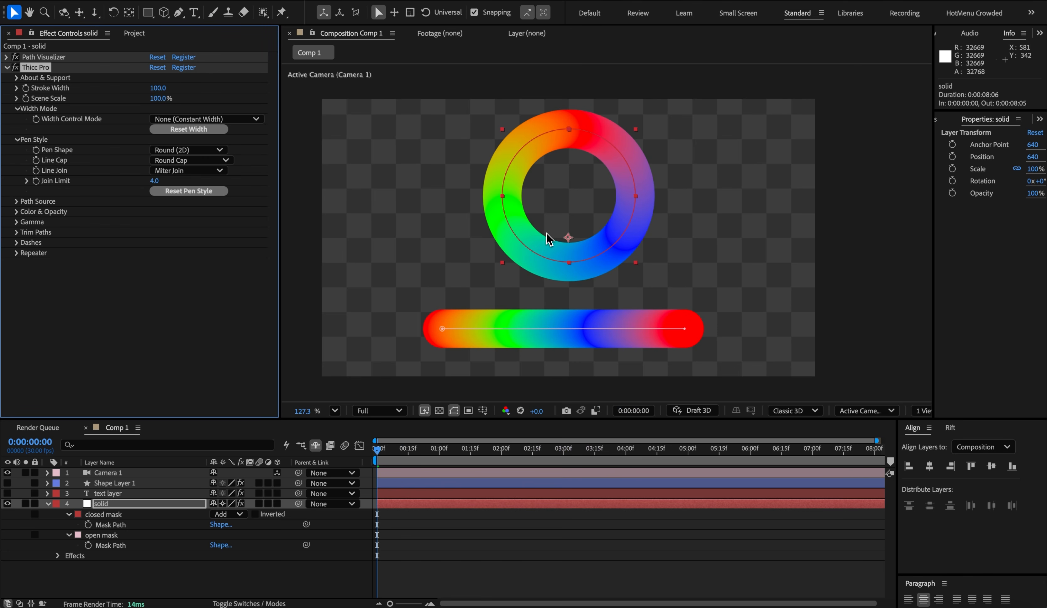
pyautogui.moveTo(50, 57); pyautogui.dragTo(82, 318)
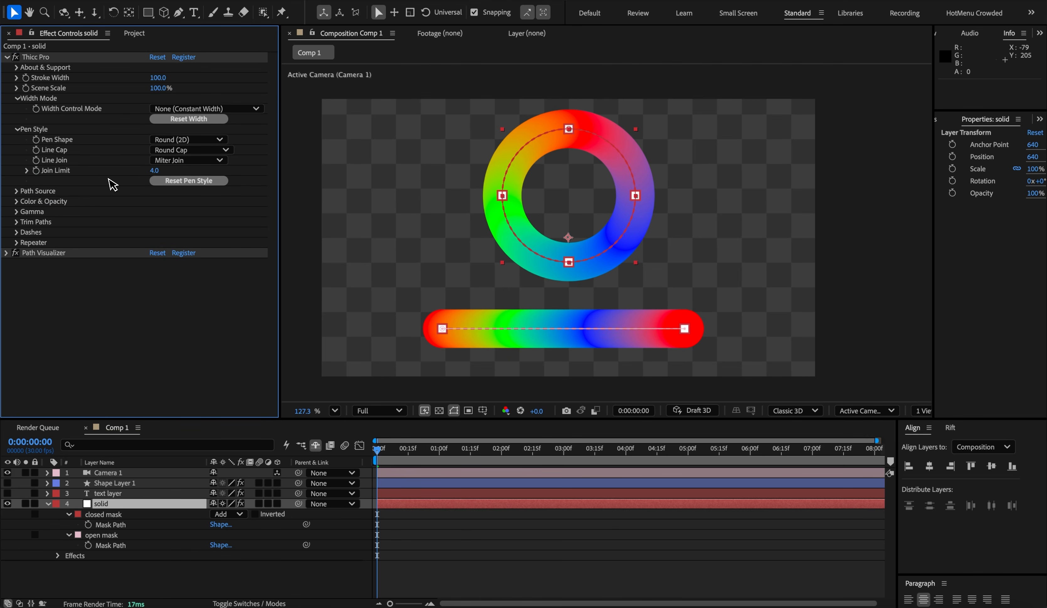
# Step: Try a single mask as Thicc Pro's path source on the solid layer, and re-enable Use All Masks
pyautogui.click(17, 191)
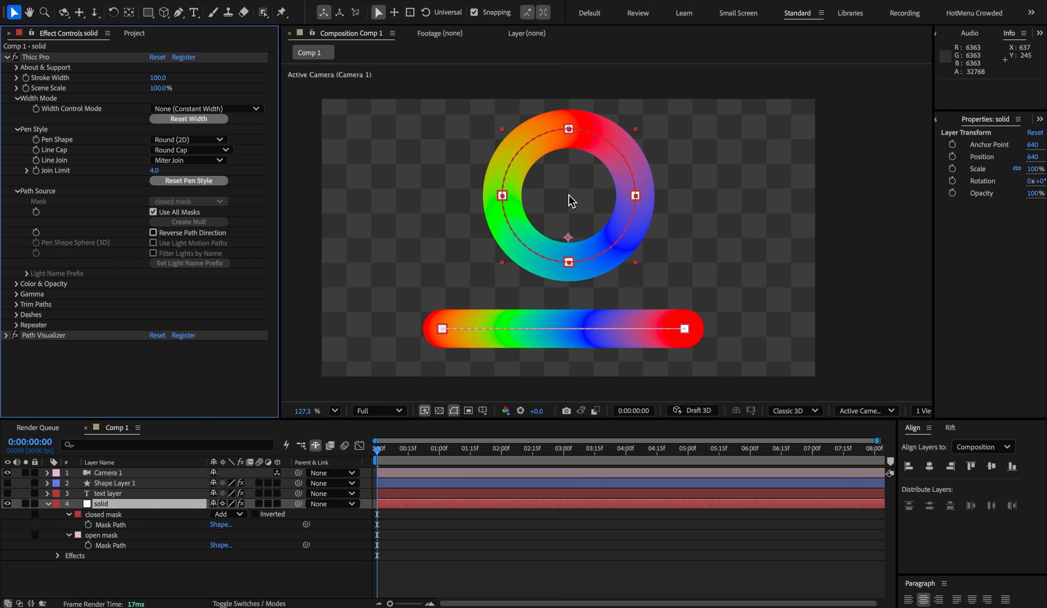
pyautogui.click(159, 212)
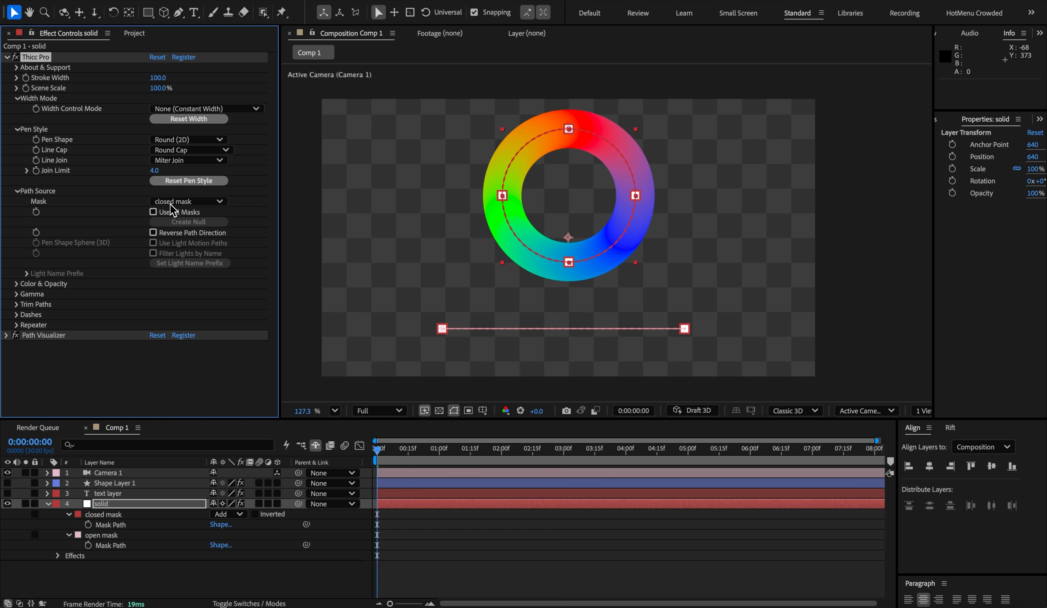
pyautogui.click(172, 204)
pyautogui.click(175, 247)
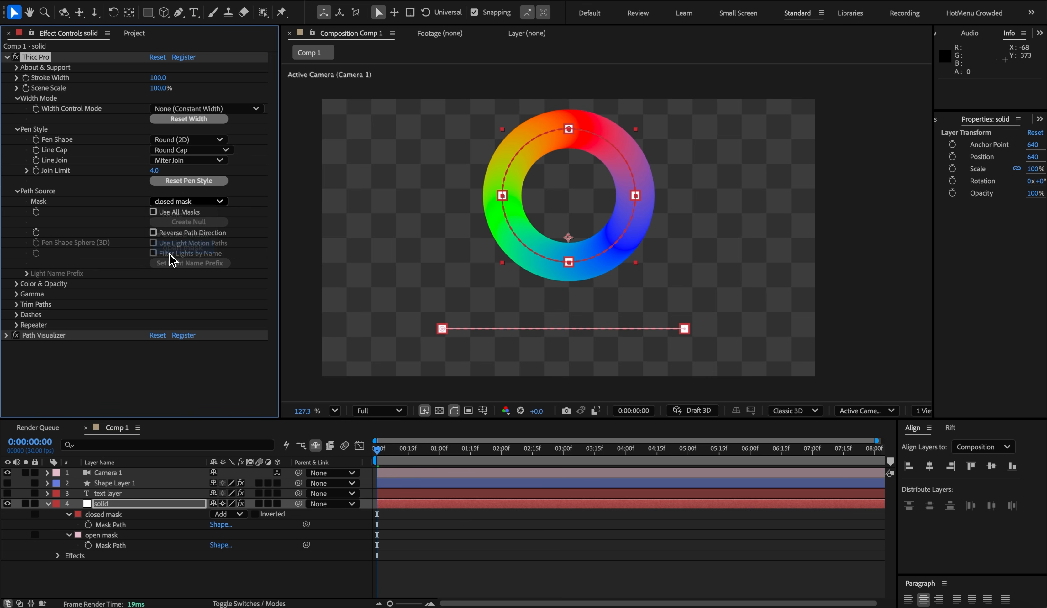
pyautogui.click(172, 201)
pyautogui.click(171, 235)
pyautogui.click(171, 213)
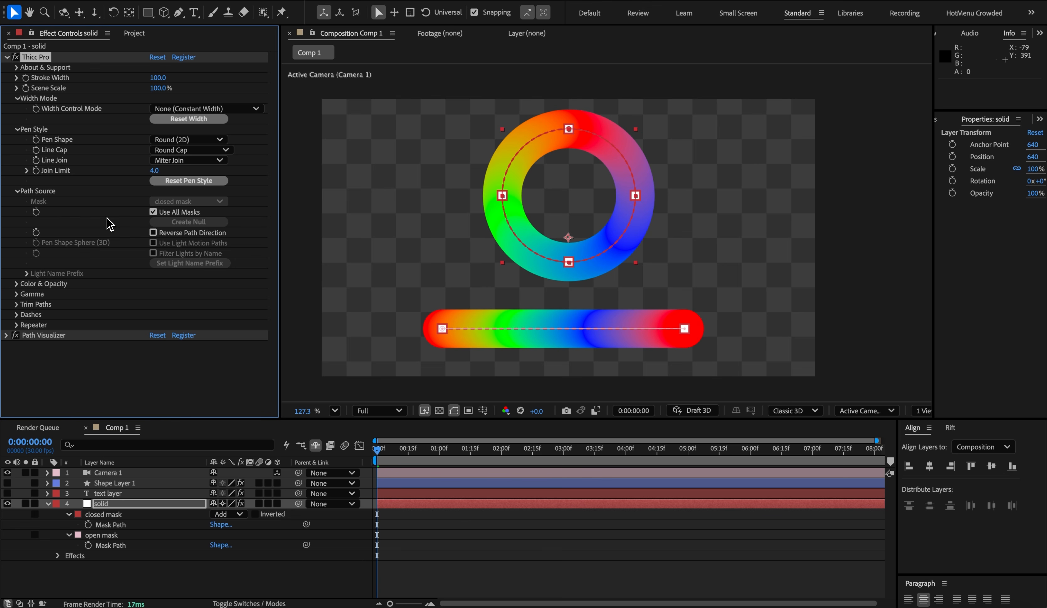
# Step: Hide the solid layer, and show and select the text layer
pyautogui.click(8, 503)
pyautogui.click(8, 493)
pyautogui.click(101, 496)
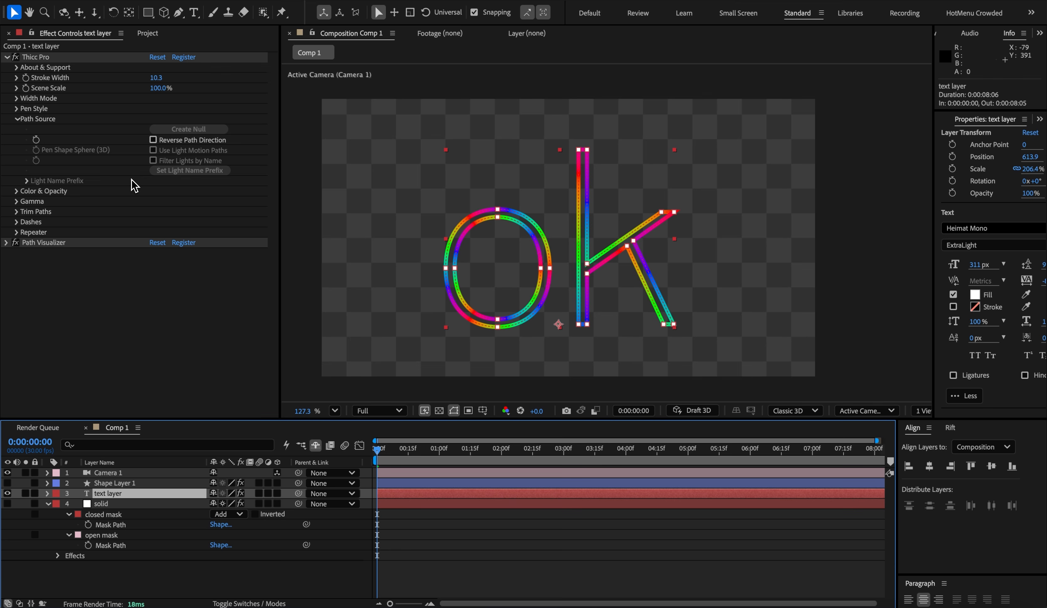
# Step: Try replacing the text layer's wording with "hi" and change it back to "ok"
pyautogui.doubleClick(514, 273)
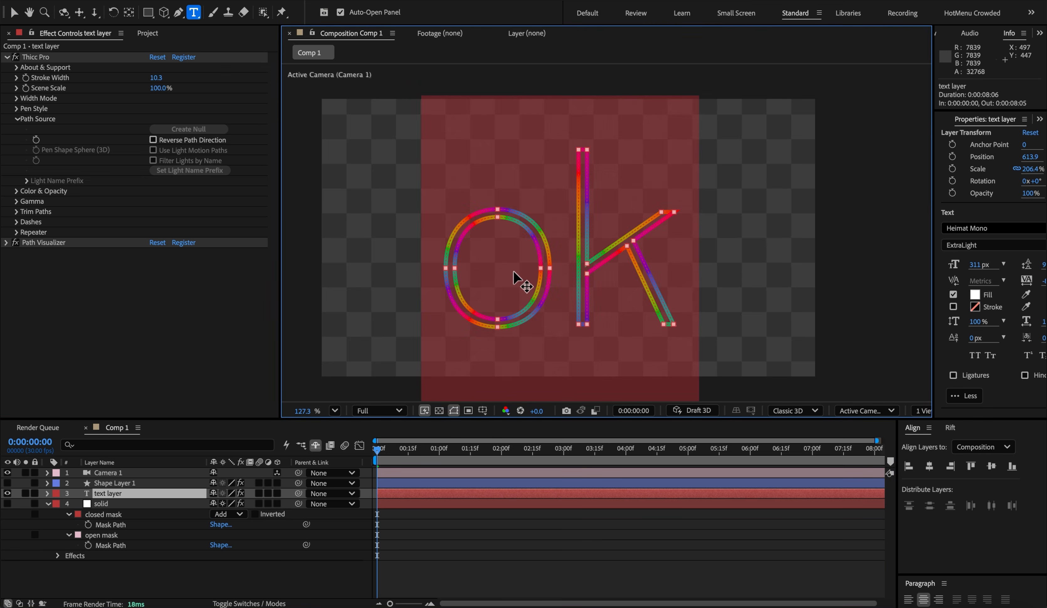
pyautogui.write('hi')
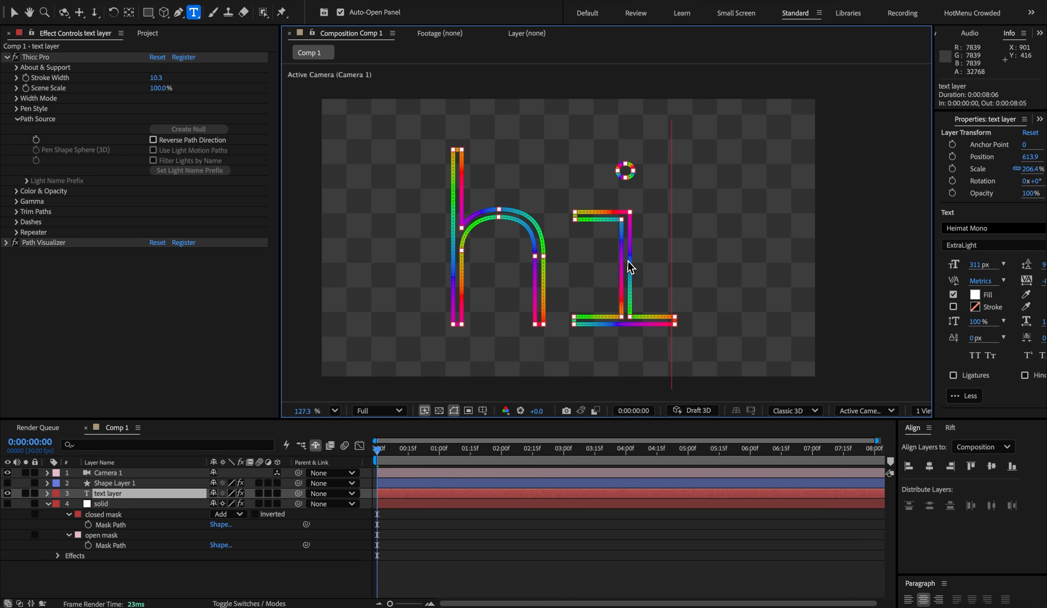
pyautogui.doubleClick(559, 258)
pyautogui.write('ok')
# Step: Set the Scale of the text layer's Animator 1 to 116%
pyautogui.click(48, 494)
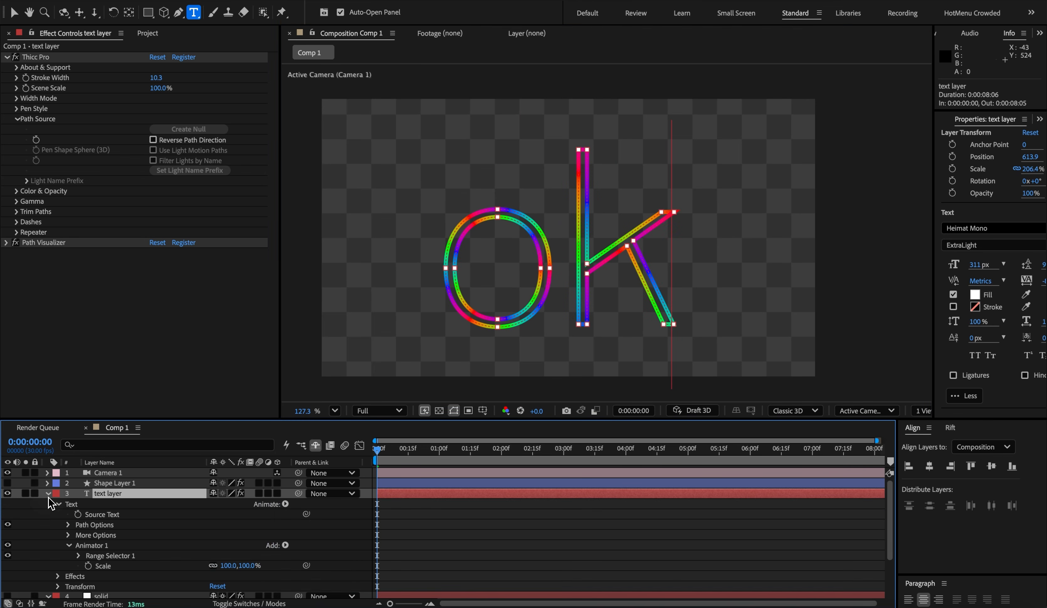
pyautogui.moveTo(231, 566)
pyautogui.mouseDown()
pyautogui.moveTo(259, 566)
pyautogui.moveTo(235, 566)
pyautogui.mouseUp()
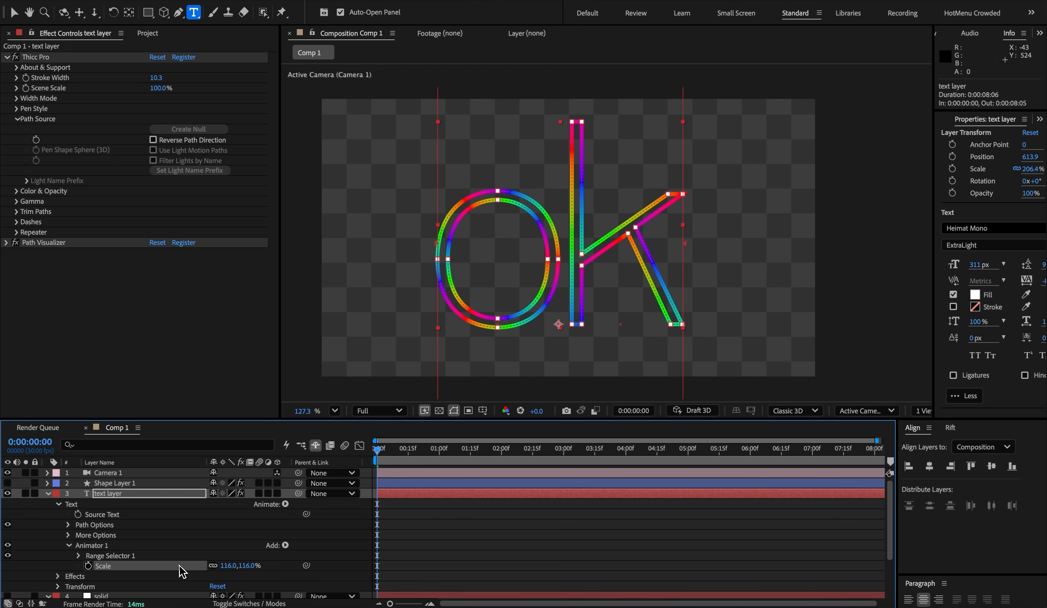
pyautogui.click(56, 560)
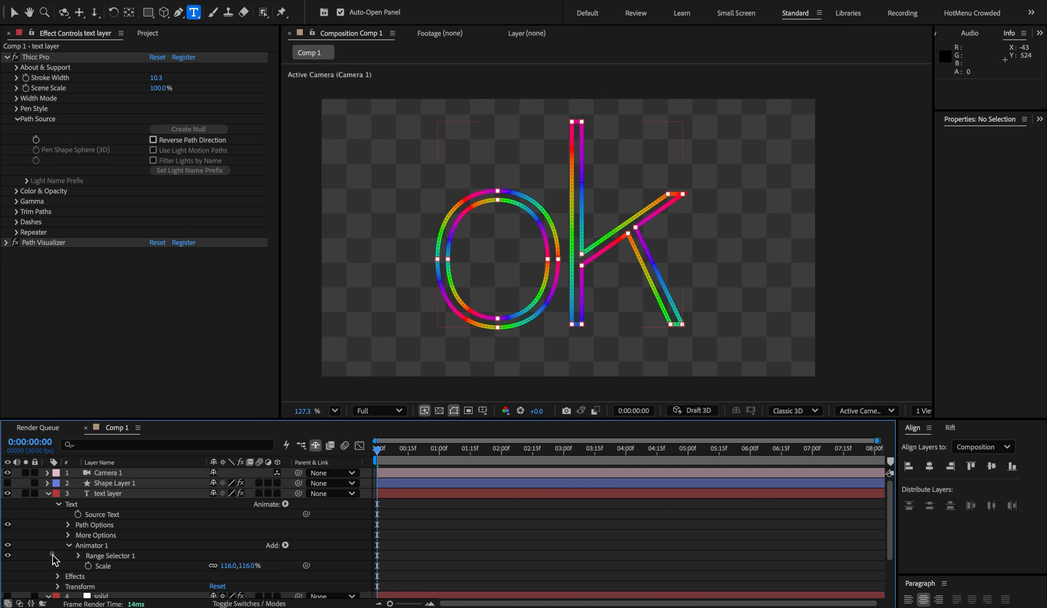
# Step: Set Thicc Pro's Stroke Width on the text layer to 27.3 and collapse the layer's properties
pyautogui.press('v')
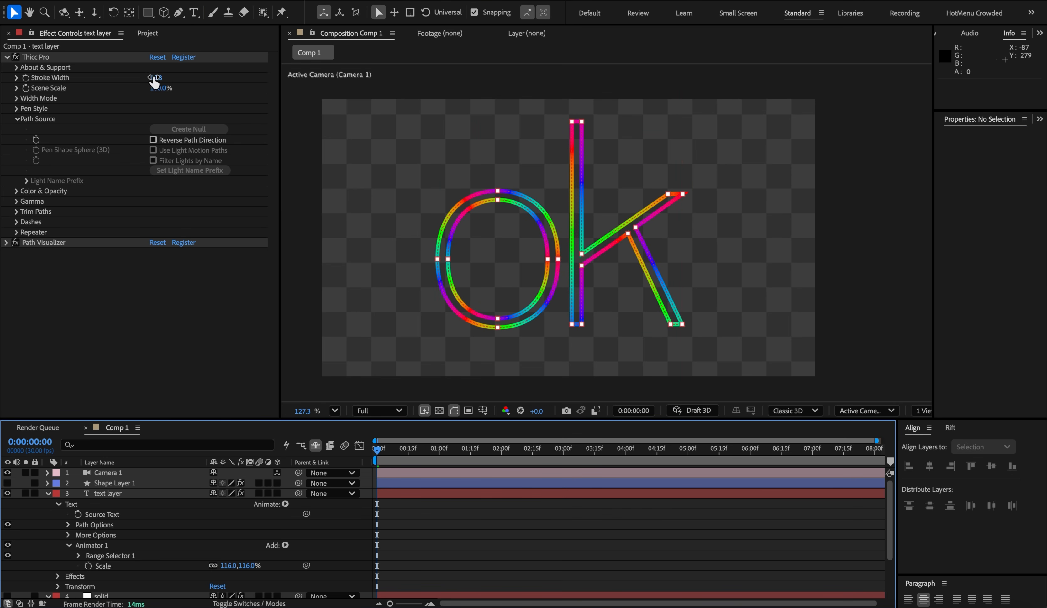
pyautogui.moveTo(155, 78)
pyautogui.mouseDown()
pyautogui.moveTo(175, 79)
pyautogui.moveTo(234, 125)
pyautogui.moveTo(344, 276)
pyautogui.mouseUp()
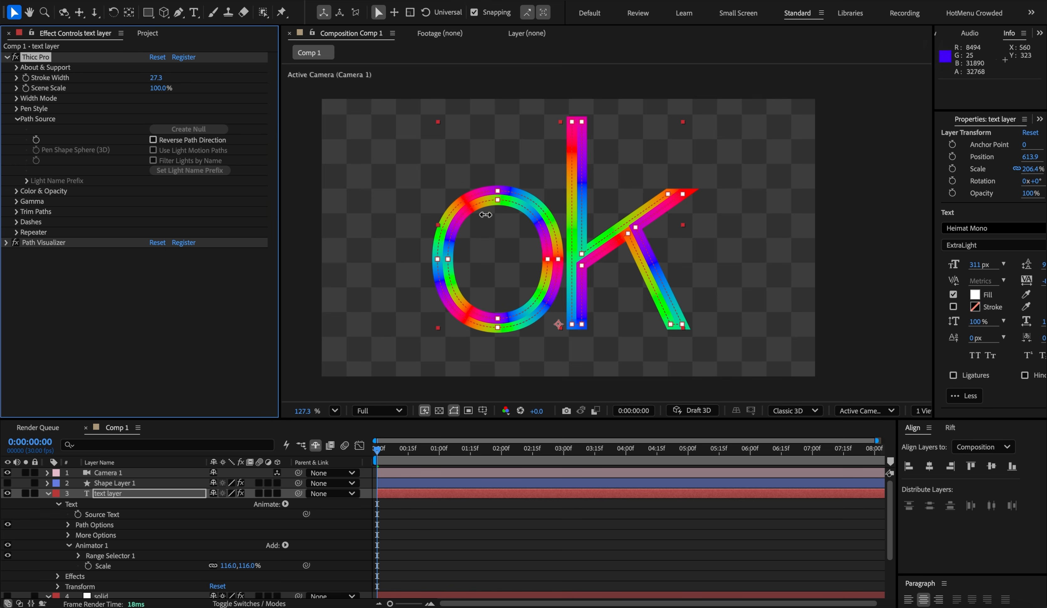
pyautogui.click(47, 494)
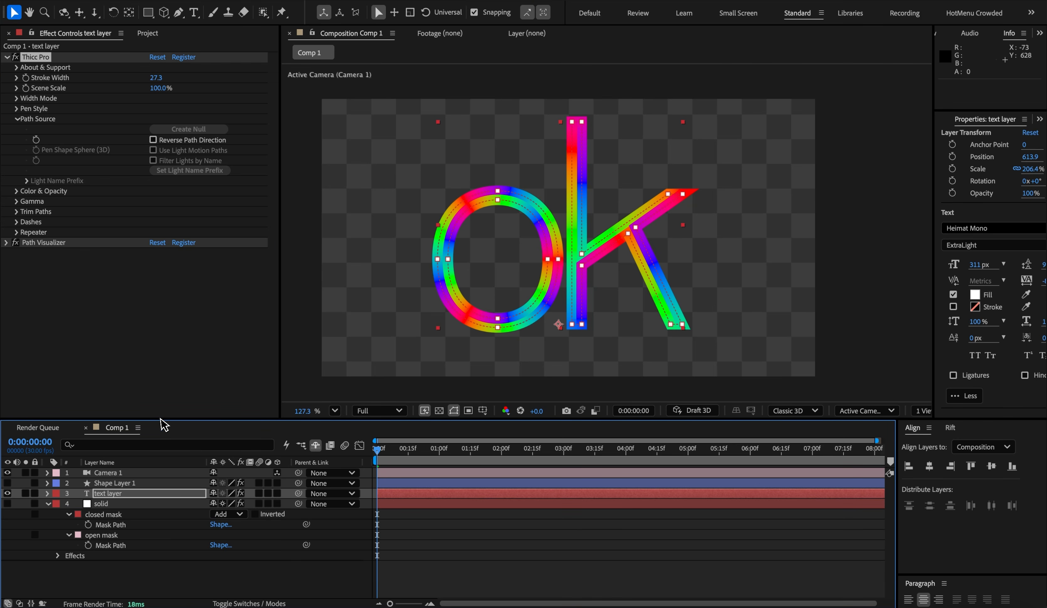
# Step: Show and select Shape Layer 1 in place of the text layer, and expand its contents
pyautogui.click(7, 493)
pyautogui.click(7, 482)
pyautogui.click(88, 487)
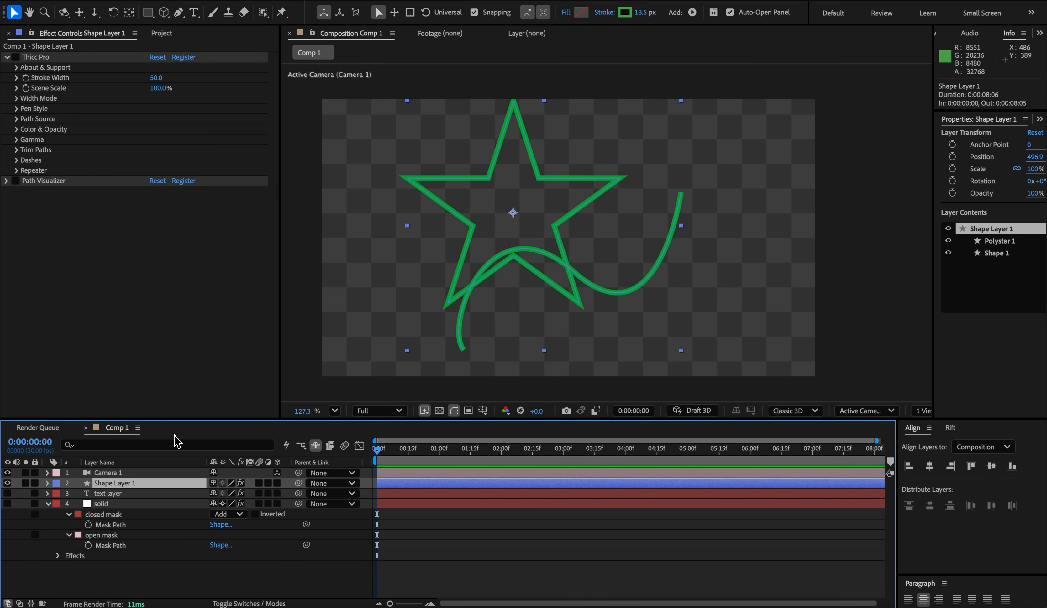
pyautogui.click(48, 484)
pyautogui.click(68, 505)
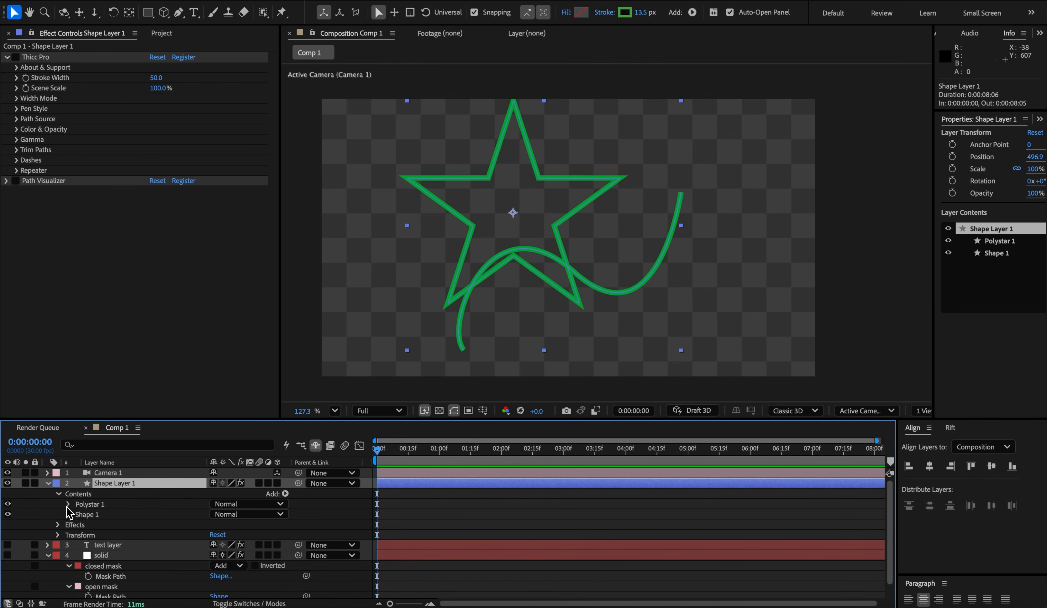
# Step: Enable Thicc Pro on Shape Layer 1 and switch off the layer's effects
pyautogui.click(15, 57)
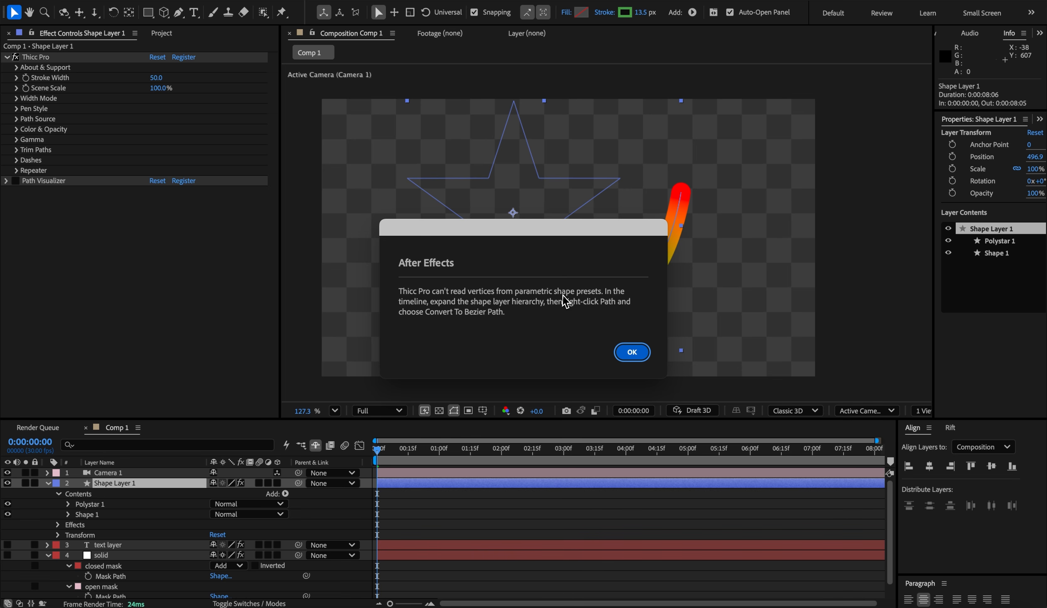
pyautogui.click(621, 353)
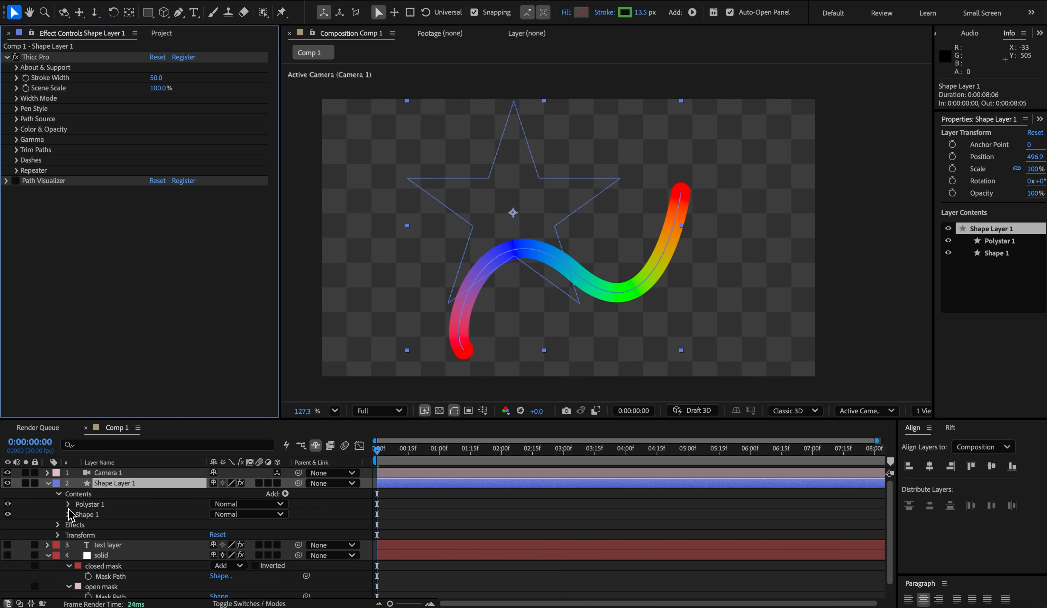
pyautogui.click(240, 483)
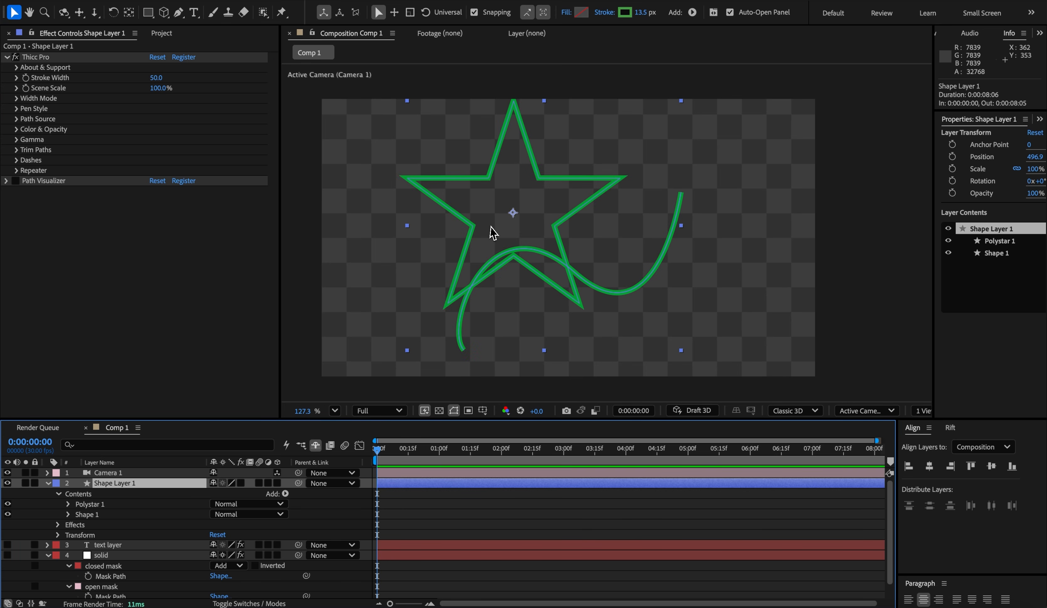
# Step: Try a higher number of points on the star's Polystar Path 1 and undo the change
pyautogui.click(68, 505)
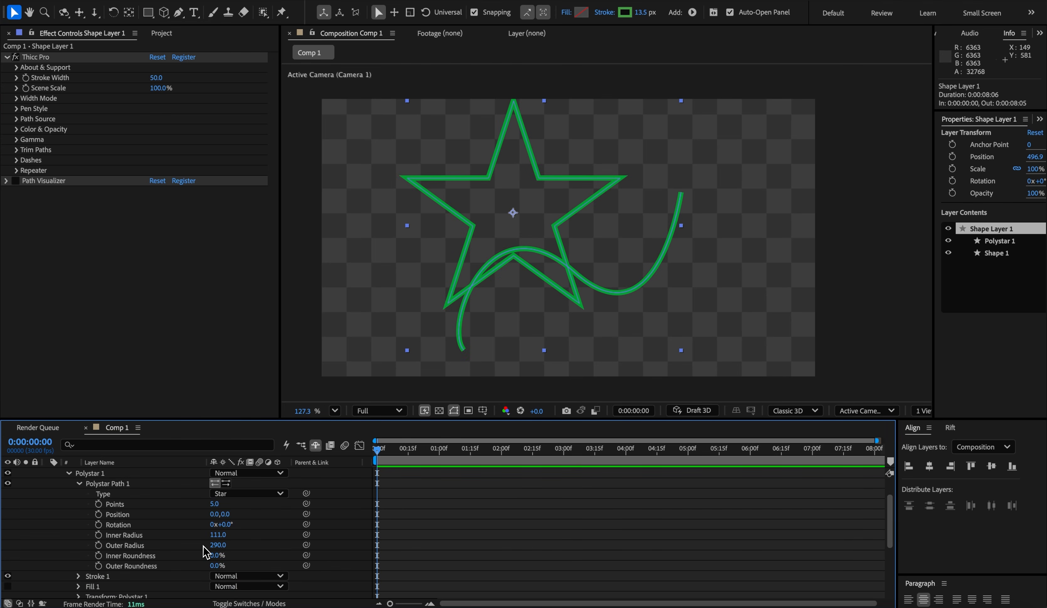
pyautogui.moveTo(226, 515); pyautogui.dragTo(250, 505)
pyautogui.hotkey('ctrl', 'z')
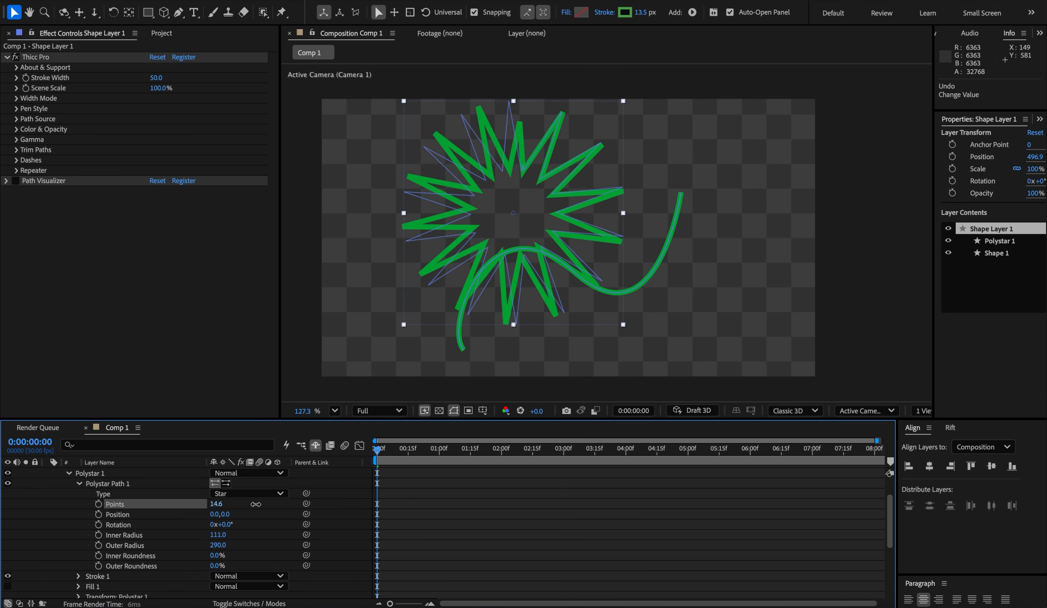
pyautogui.hotkey('ctrl', 'z')
# Step: Convert the star's Polystar Path 1 to a Bezier path
pyautogui.rightClick(135, 486)
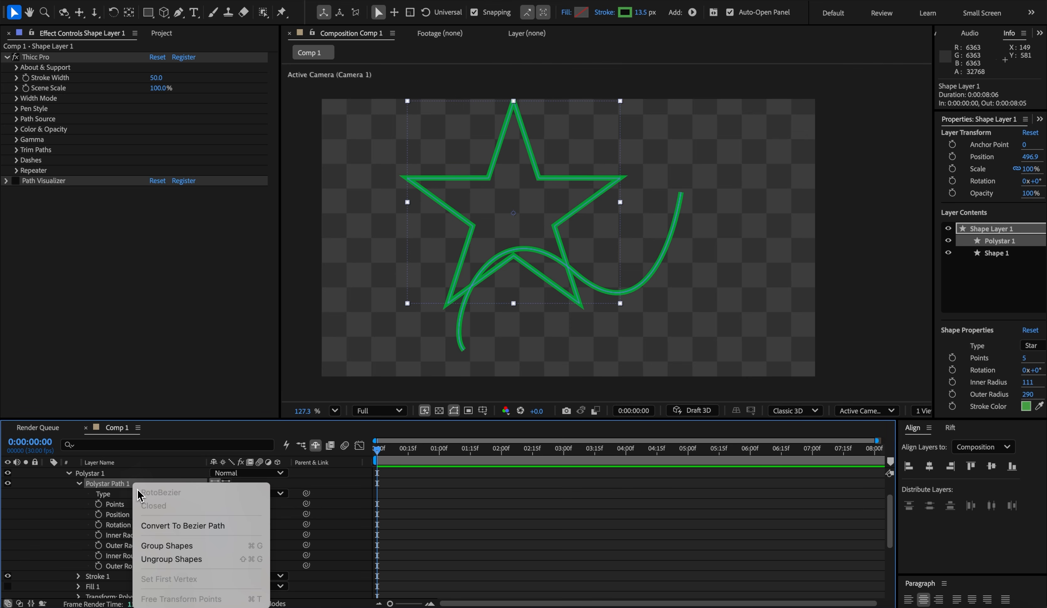
pyautogui.click(169, 526)
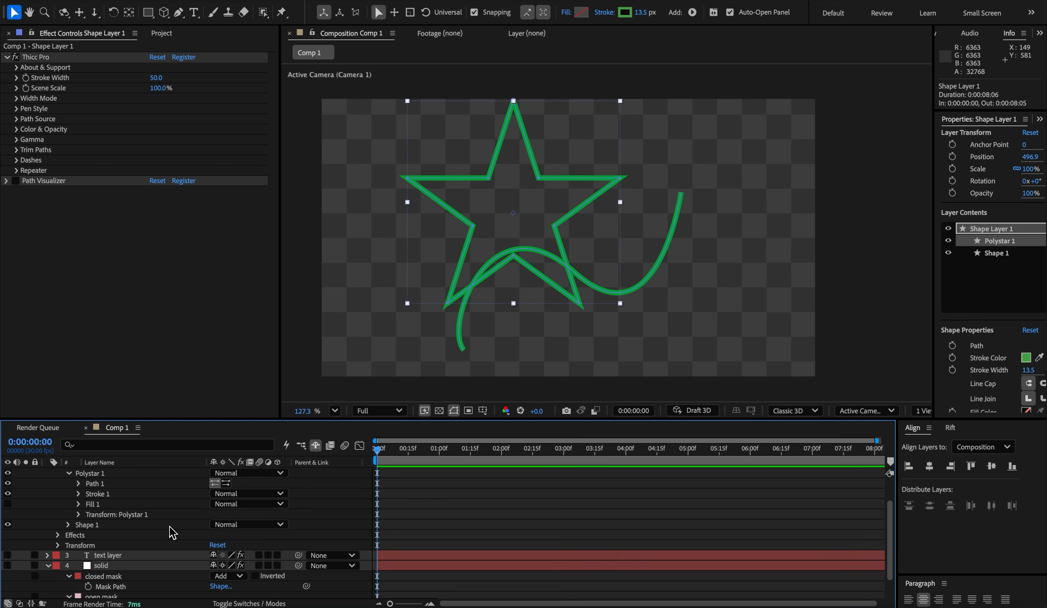
pyautogui.scroll(2, 173, 533)
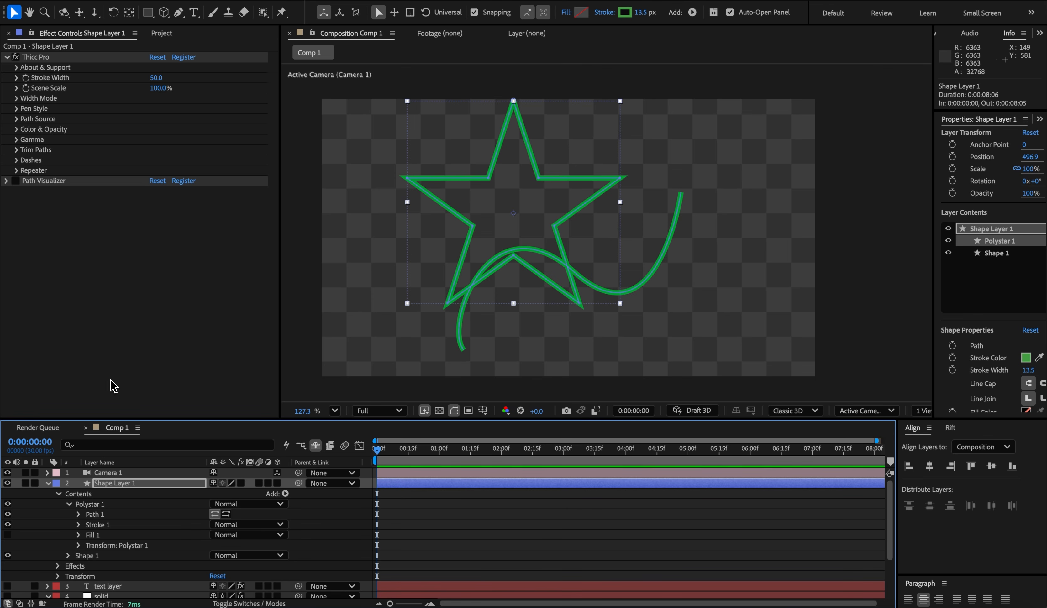
# Step: Switch Shape Layer 1's effects back on, enable Path Visualizer, and deselect the layer
pyautogui.click(240, 484)
pyautogui.click(16, 181)
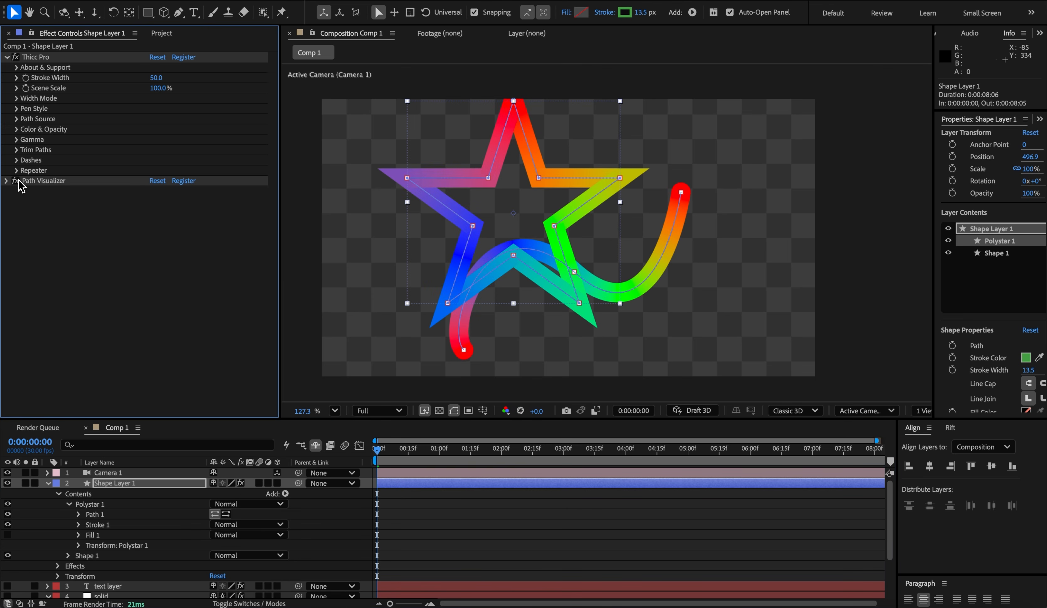
pyautogui.click(386, 94)
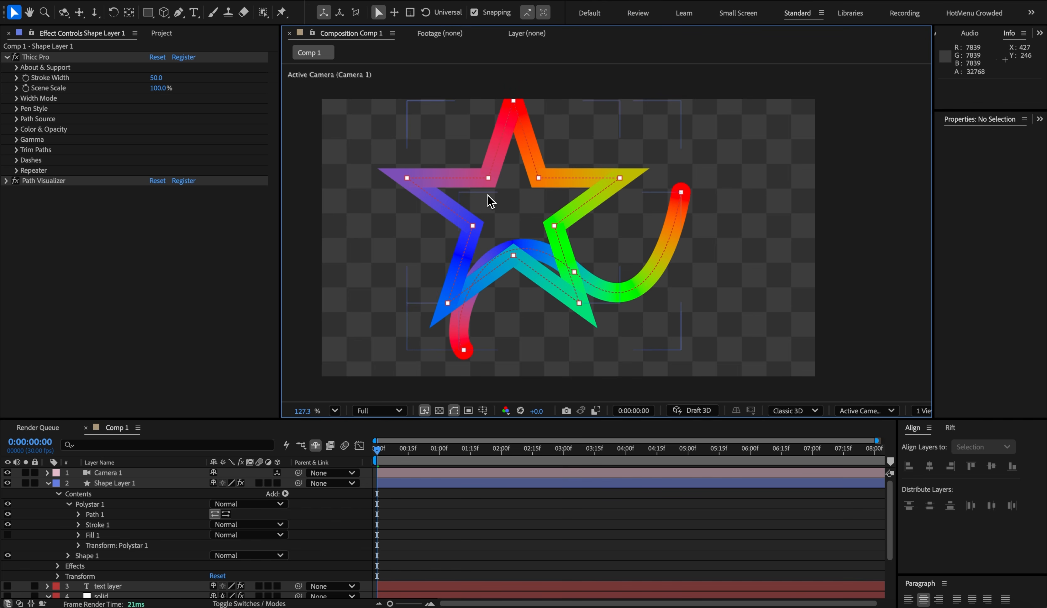
# Step: Toggle the visibility of Polystar 1 and move the group below Shape 1 in Shape Layer 1's contents
pyautogui.click(17, 119)
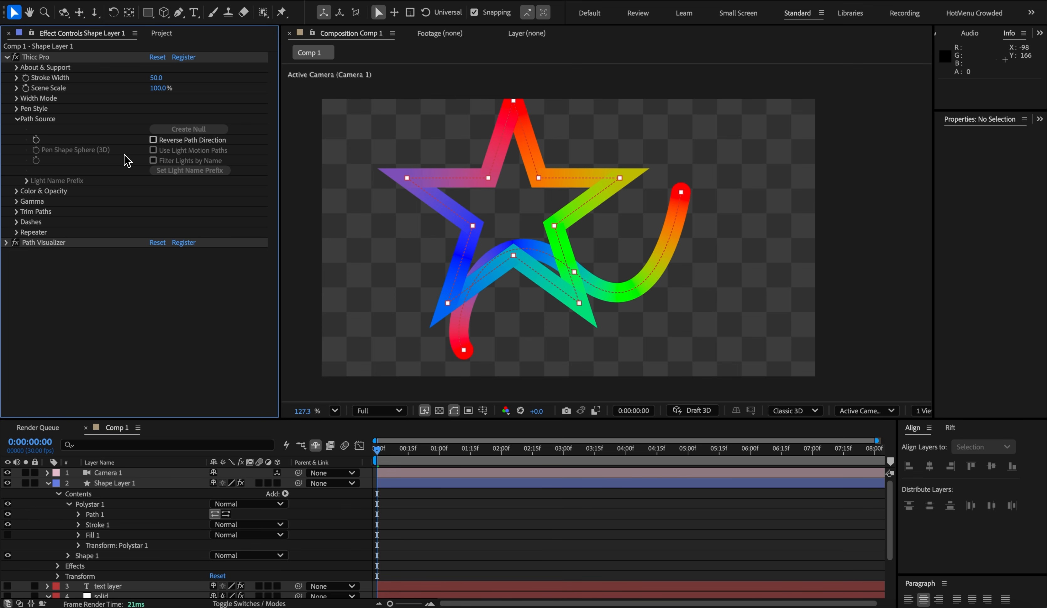
pyautogui.click(68, 505)
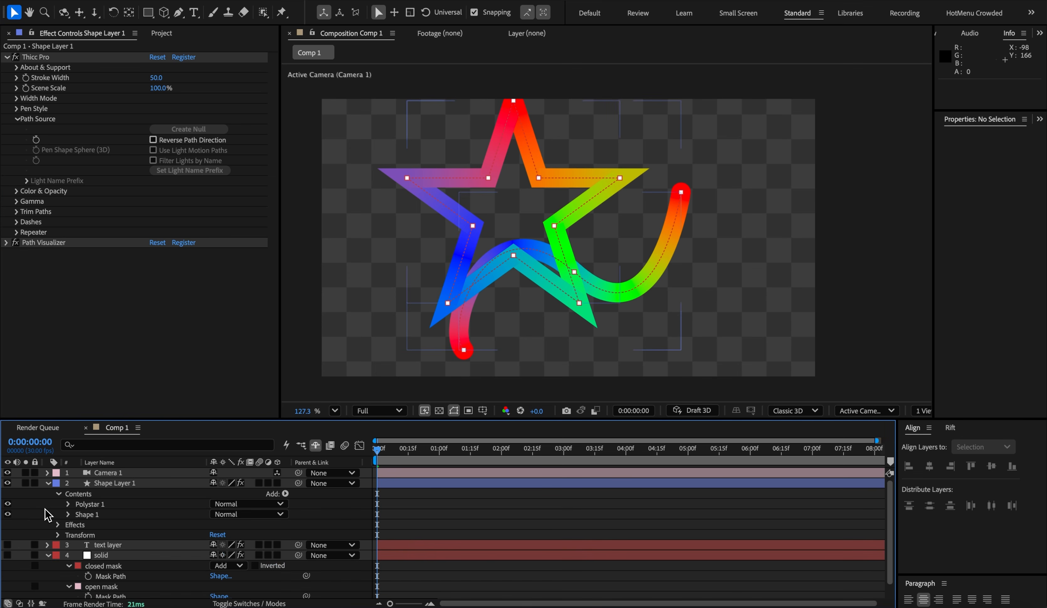
pyautogui.click(8, 504)
pyautogui.click(8, 504)
pyautogui.moveTo(89, 506); pyautogui.dragTo(90, 519)
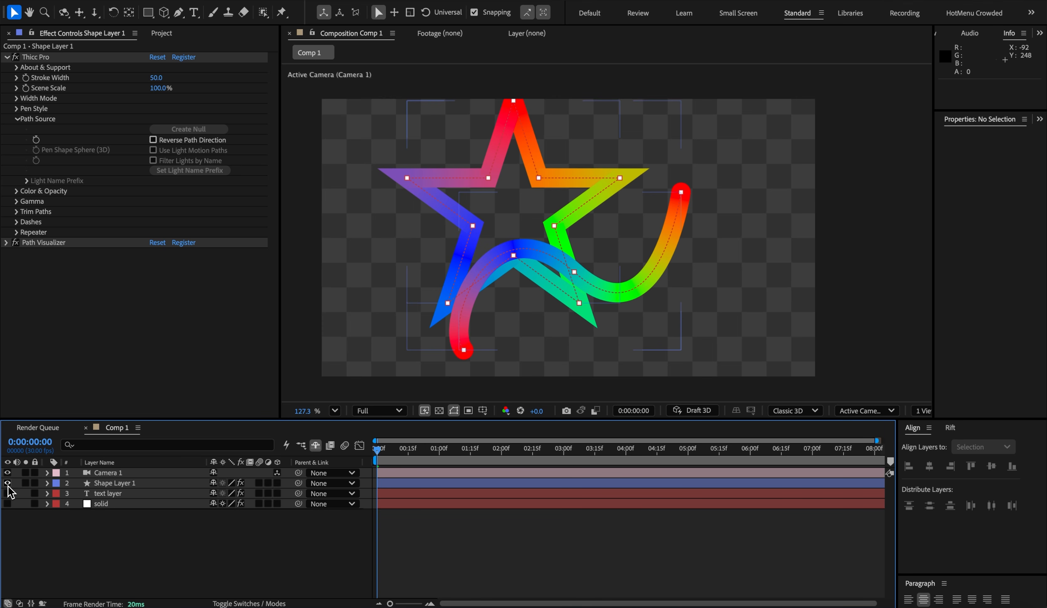
# Step: Hide Shape Layer 1, and show and select the solid layer
pyautogui.click(7, 482)
pyautogui.click(7, 504)
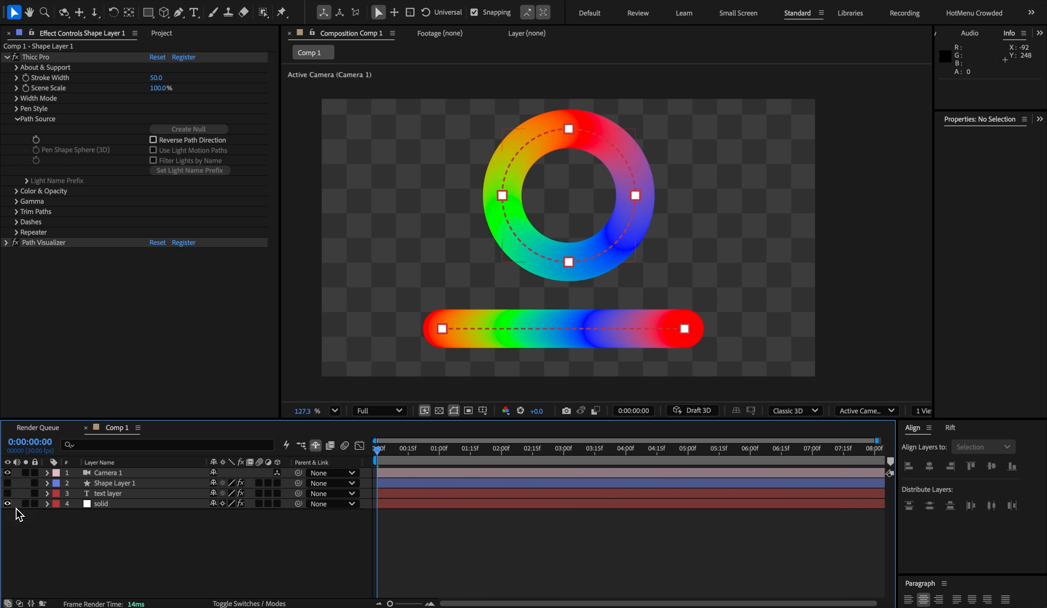
pyautogui.click(101, 505)
# Step: Set Thicc Pro's Stroke Width on the solid layer to 290 and its Pen Shape to Sphere (3D)
pyautogui.moveTo(160, 83); pyautogui.dragTo(200, 80)
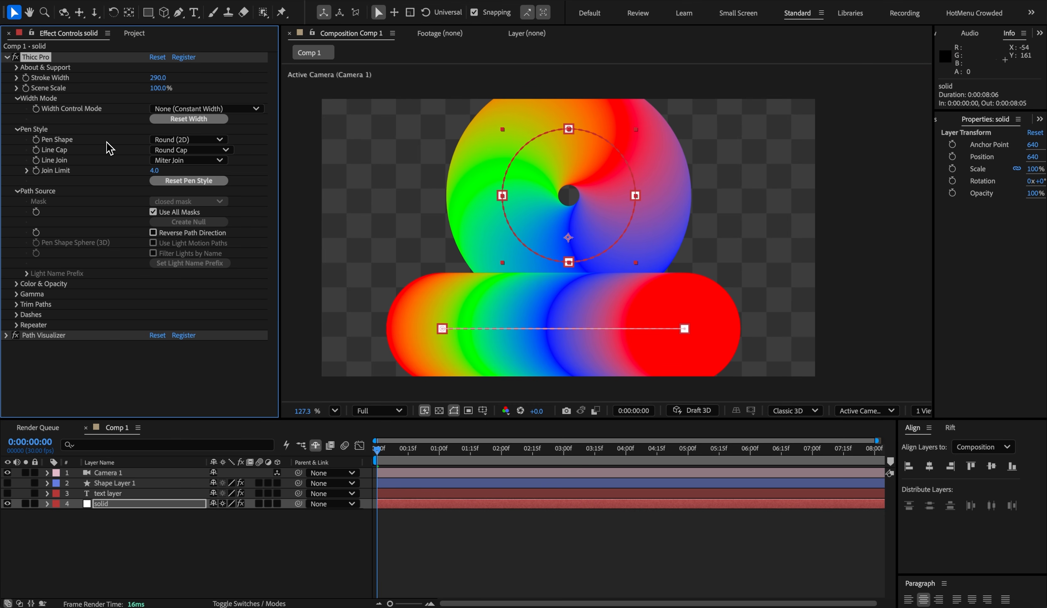
pyautogui.click(156, 139)
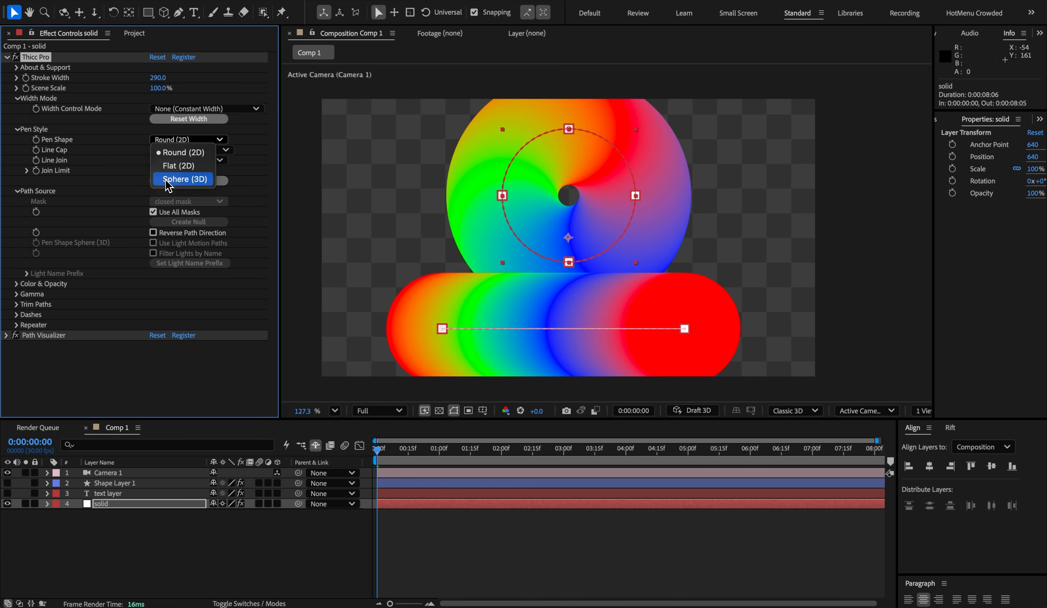
pyautogui.click(183, 178)
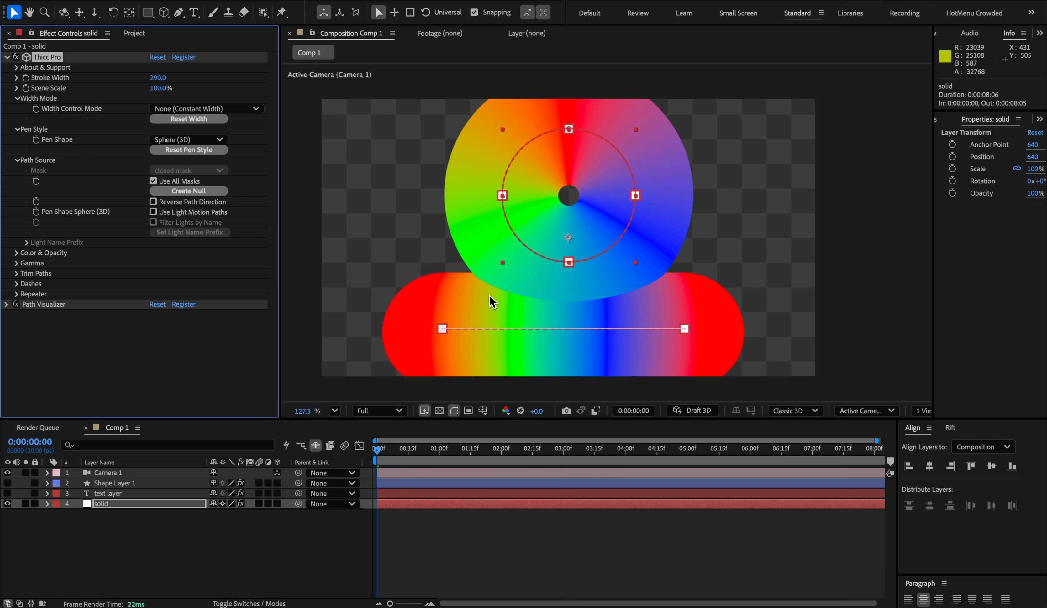
# Step: Orbit the camera around the sphere-shaped strokes and undo the orbit
pyautogui.moveTo(509, 276); pyautogui.dragTo(479, 192)
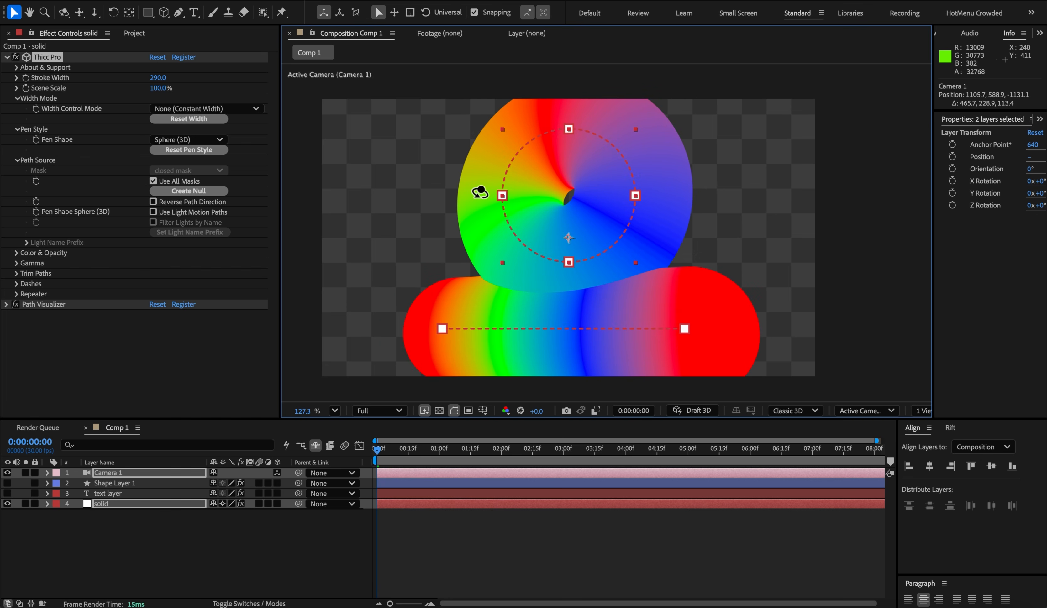
pyautogui.hotkey('ctrl', 'z')
# Step: Set Thicc Pro's Pen Shape to Flat (2D) and its Line Cap to Butt Cap on the solid layer
pyautogui.click(187, 139)
pyautogui.click(196, 166)
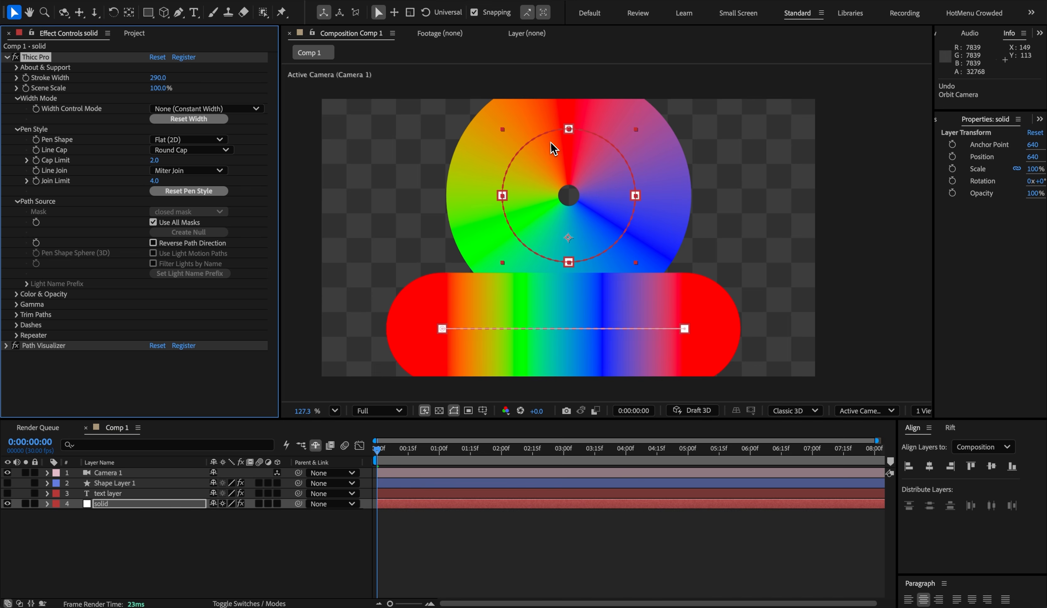
pyautogui.click(198, 152)
pyautogui.click(196, 190)
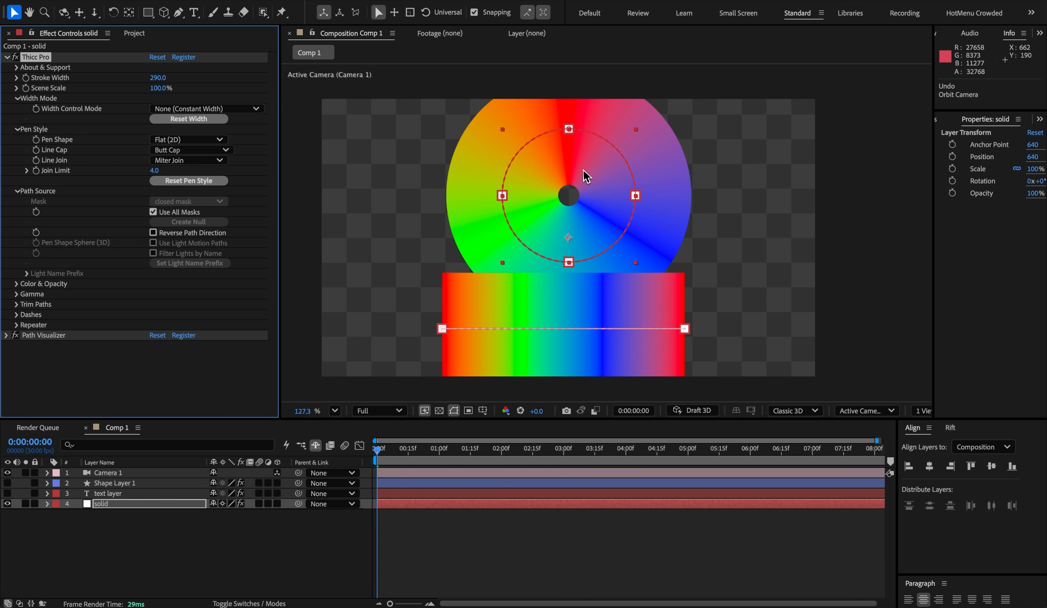
# Step: Set the Width Control Mode to Start & End with Width Easing at 0%, trying 99% easing and undoing it
pyautogui.click(204, 108)
pyautogui.click(196, 149)
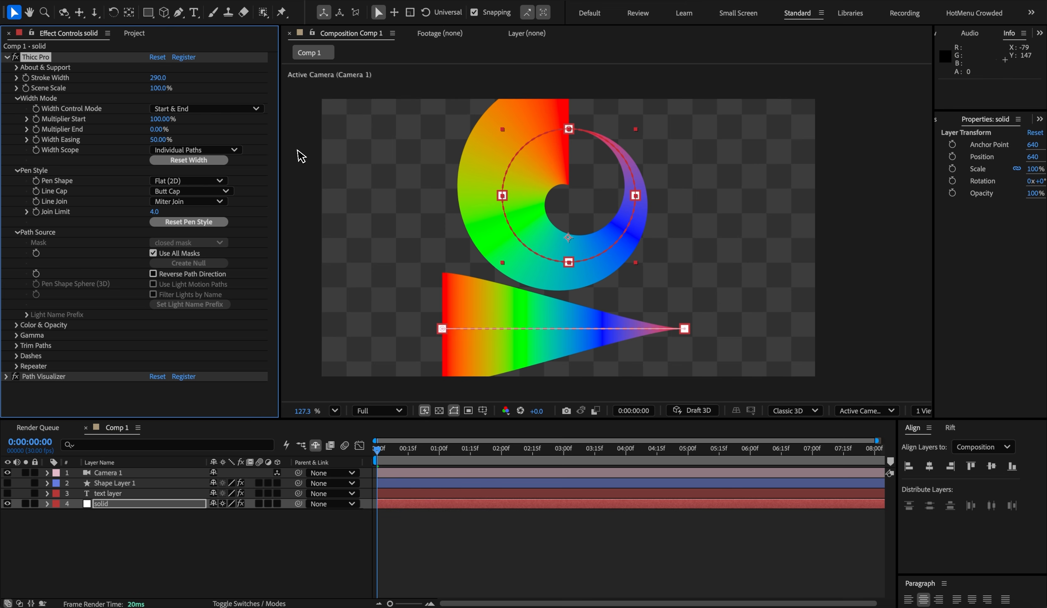
pyautogui.moveTo(157, 129)
pyautogui.mouseDown()
pyautogui.moveTo(214, 129)
pyautogui.moveTo(144, 129)
pyautogui.mouseUp()
pyautogui.moveTo(157, 141); pyautogui.dragTo(92, 145)
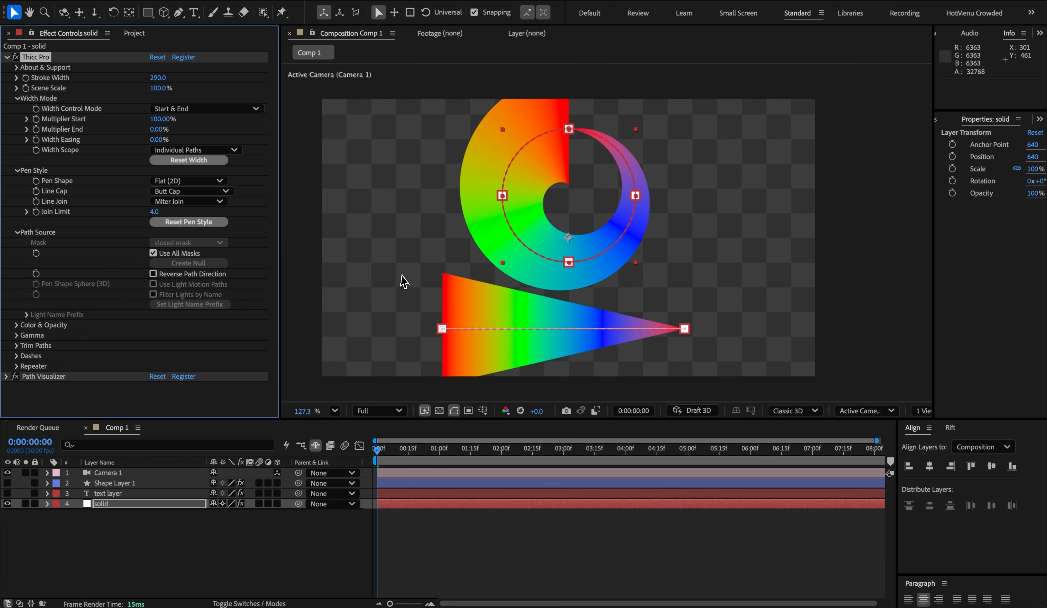
pyautogui.moveTo(158, 141); pyautogui.dragTo(231, 141)
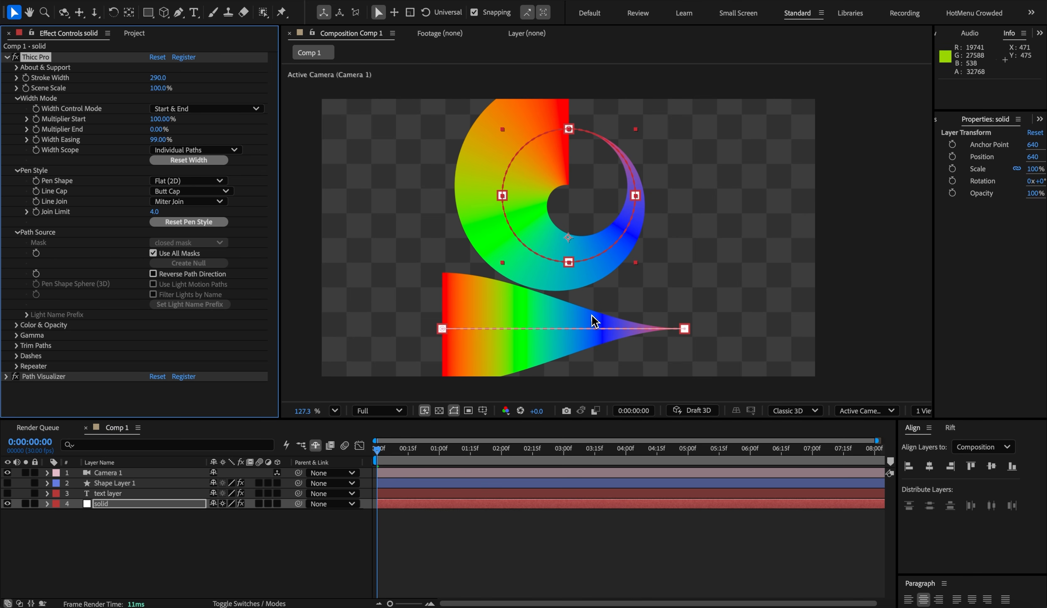
pyautogui.hotkey('ctrl', 'z')
# Step: Try the Start Middle End and Curve Graph width control modes, and revert to Start & End
pyautogui.click(190, 110)
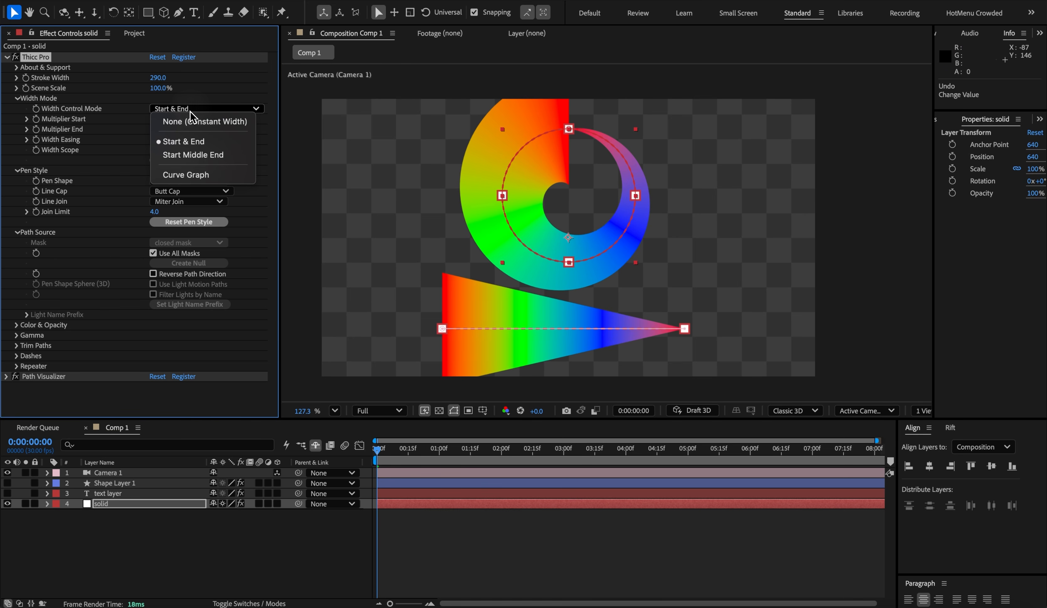
pyautogui.click(190, 155)
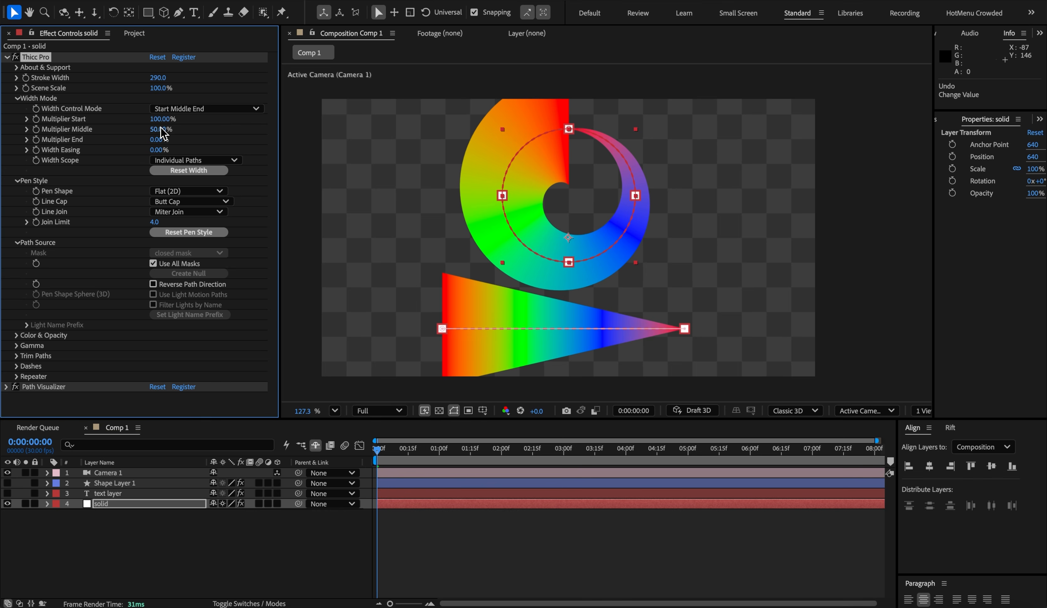
pyautogui.click(171, 110)
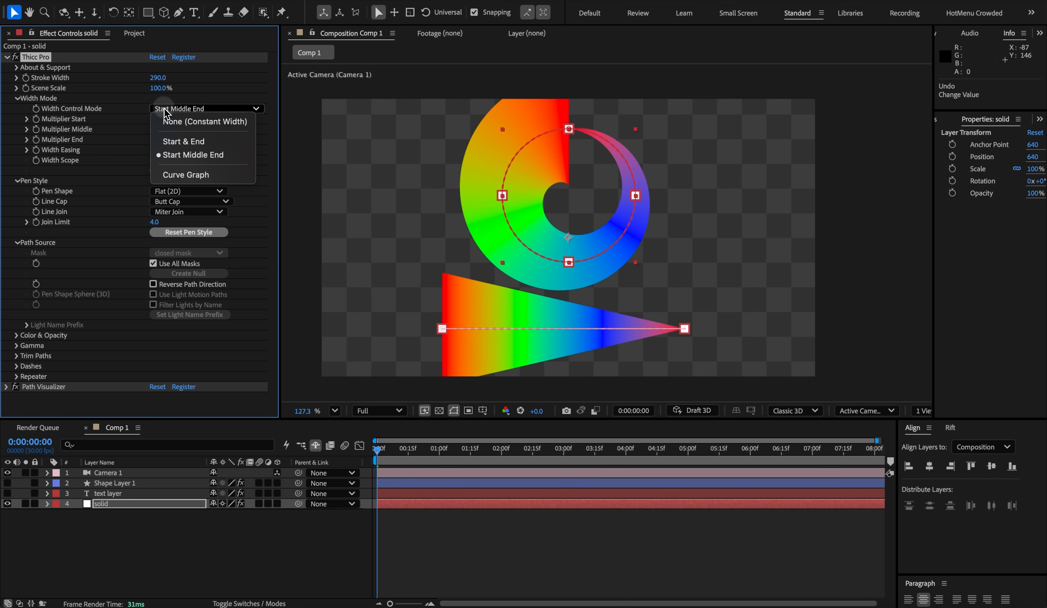
pyautogui.click(175, 176)
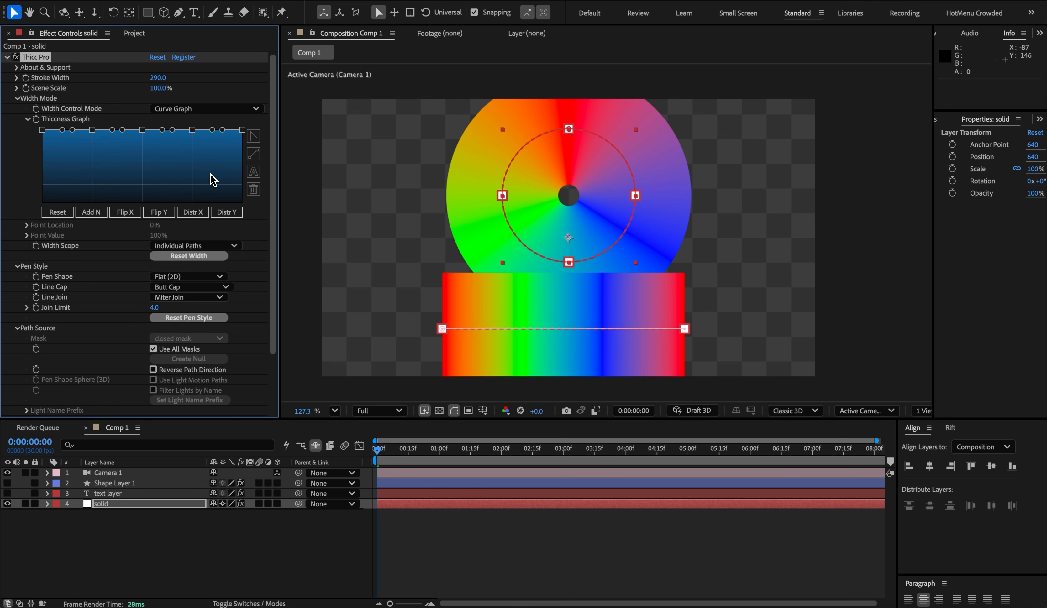
pyautogui.hotkey('ctrl', 'z')
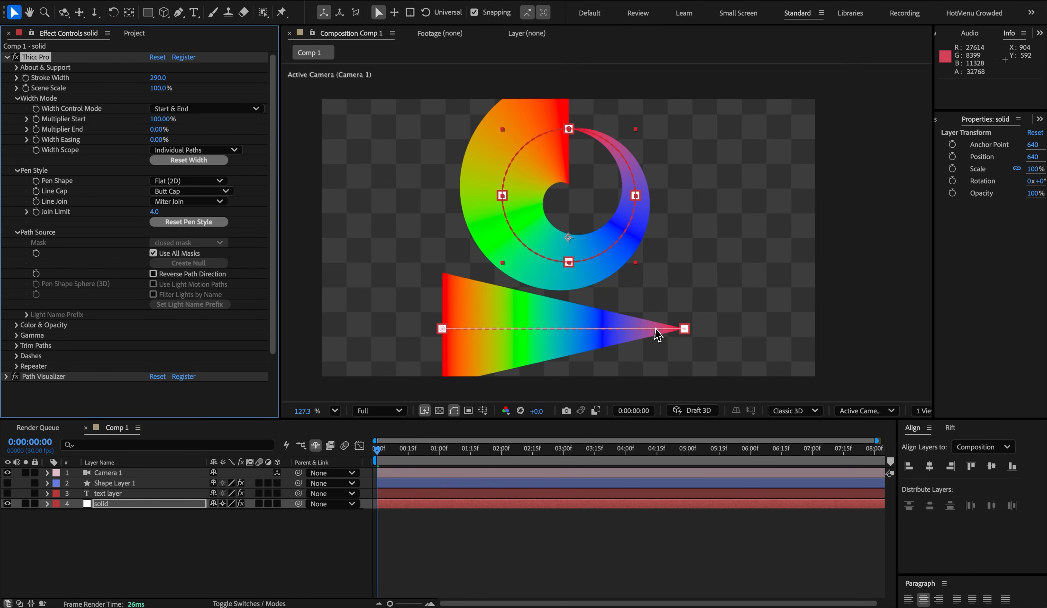
# Step: Set Thicc Pro's Width Scope to Multiple Paths
pyautogui.click(179, 151)
pyautogui.click(178, 162)
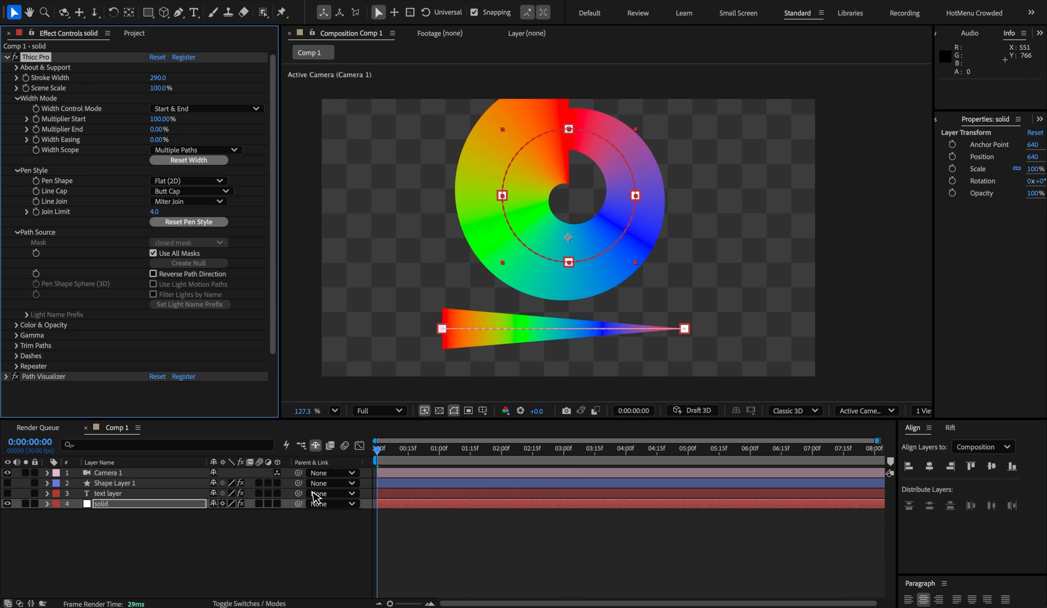
# Step: Reveal the solid layer's mask paths, set the closed mask's leftmost point as its first vertex, and undo that vertex change
pyautogui.press('m')
pyautogui.moveTo(97, 539)
pyautogui.mouseDown()
pyautogui.moveTo(99, 520)
pyautogui.moveTo(589, 256)
pyautogui.moveTo(499, 192)
pyautogui.moveTo(578, 143)
pyautogui.moveTo(571, 132)
pyautogui.moveTo(503, 197)
pyautogui.mouseUp()
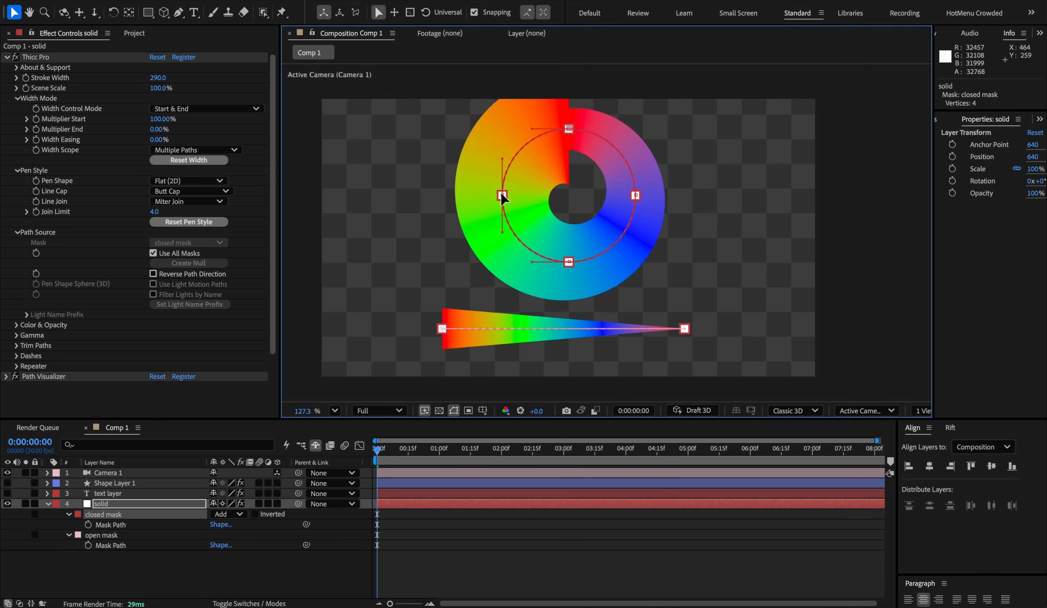
pyautogui.rightClick(503, 197)
pyautogui.moveTo(537, 218)
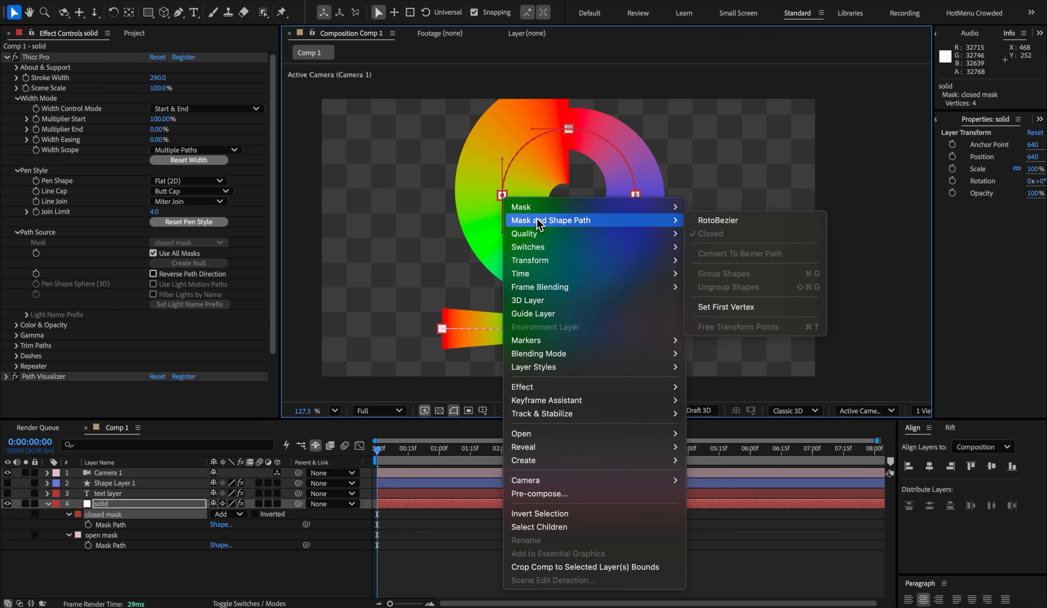
pyautogui.click(728, 307)
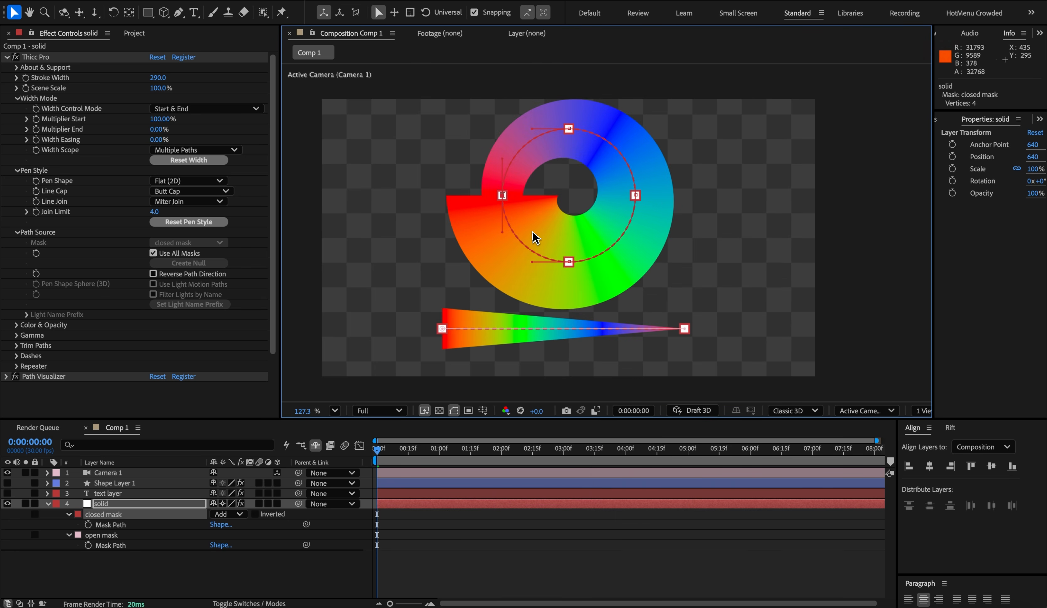
pyautogui.hotkey('ctrl', 'z')
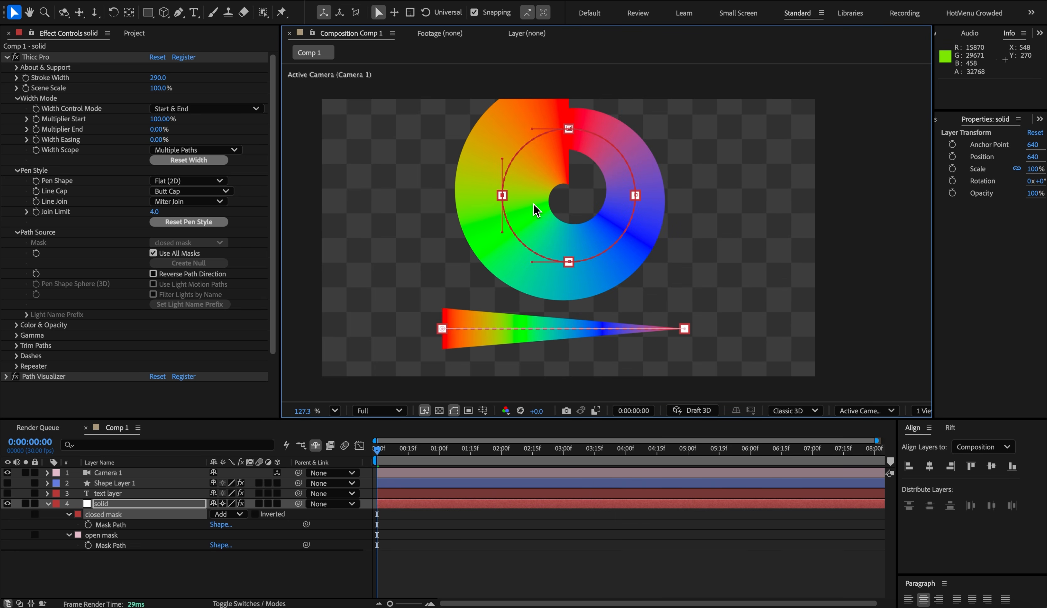
# Step: Expand Thicc Pro's Trim Paths settings and scrub Trim End, returning it to 100%
pyautogui.click(16, 345)
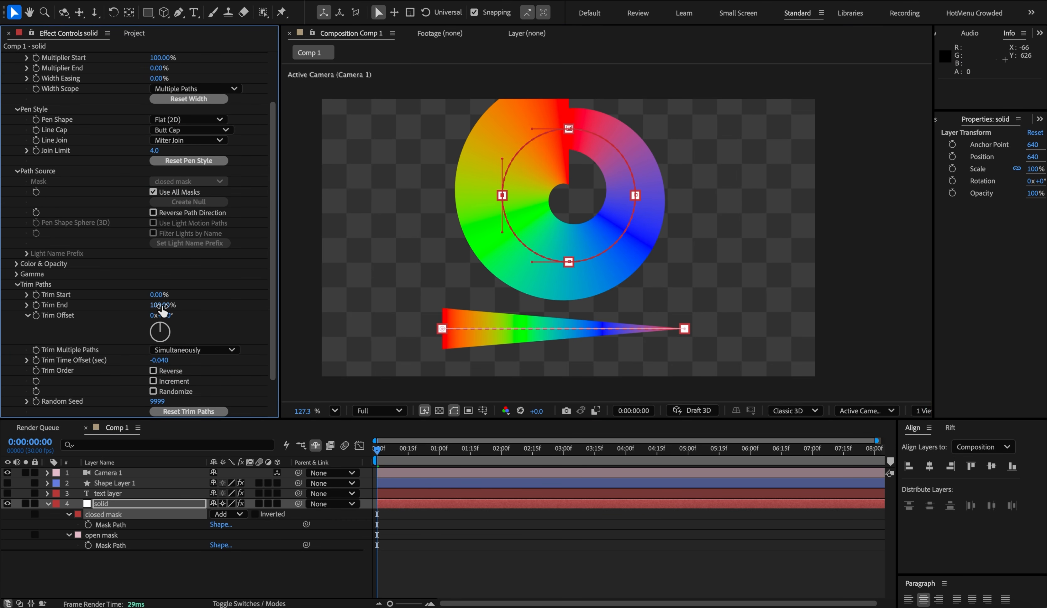
pyautogui.moveTo(162, 305)
pyautogui.mouseDown()
pyautogui.moveTo(118, 307)
pyautogui.moveTo(169, 308)
pyautogui.mouseUp()
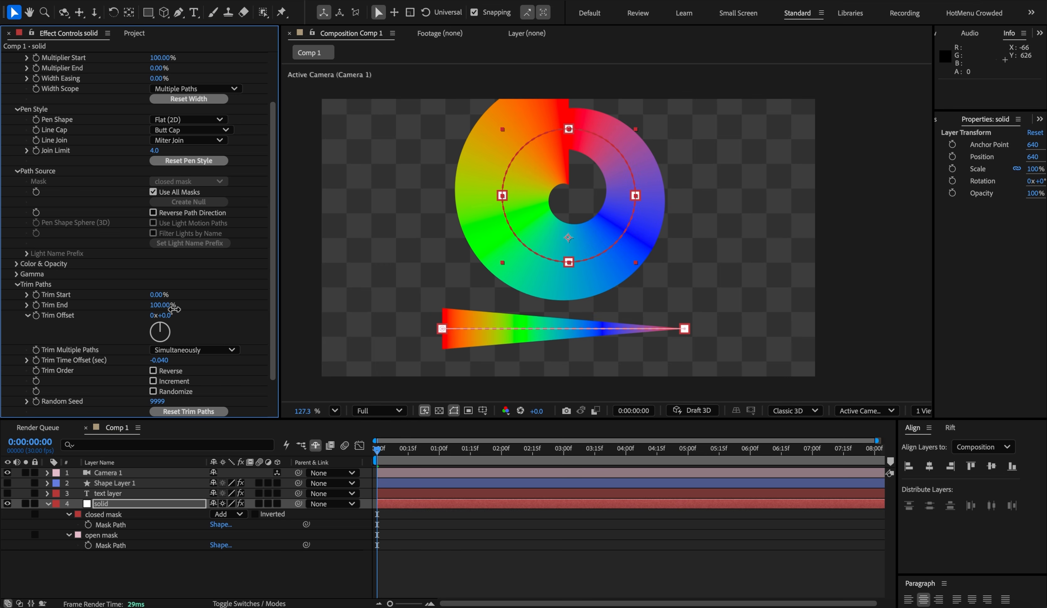
# Step: Set the Width Scope to Individual Trims, scrub Trim End back to 100%, and collapse the Trim Paths settings
pyautogui.scroll(3, 163, 313)
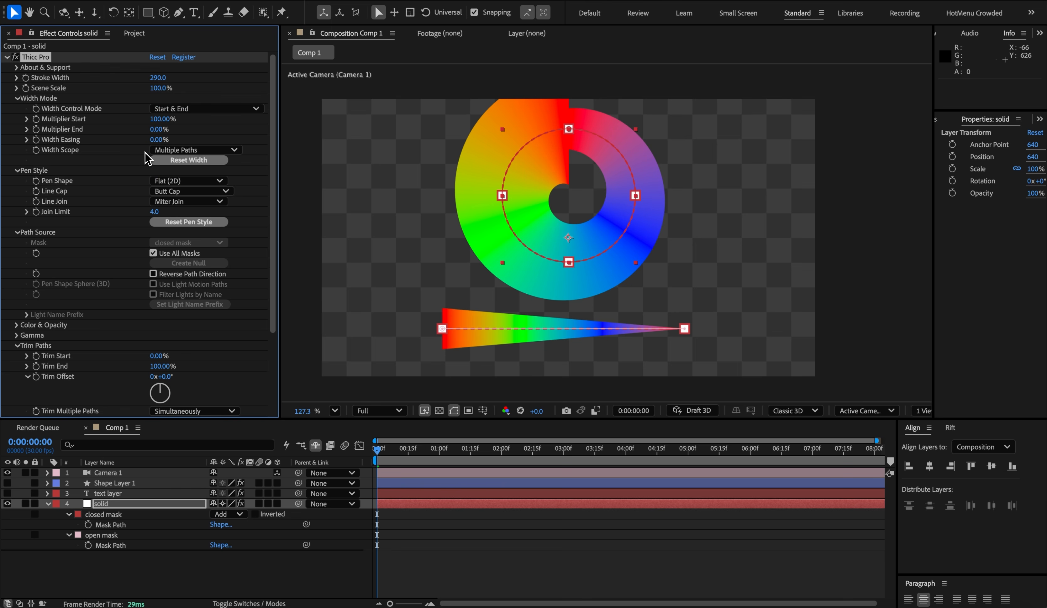
pyautogui.click(156, 151)
pyautogui.click(166, 194)
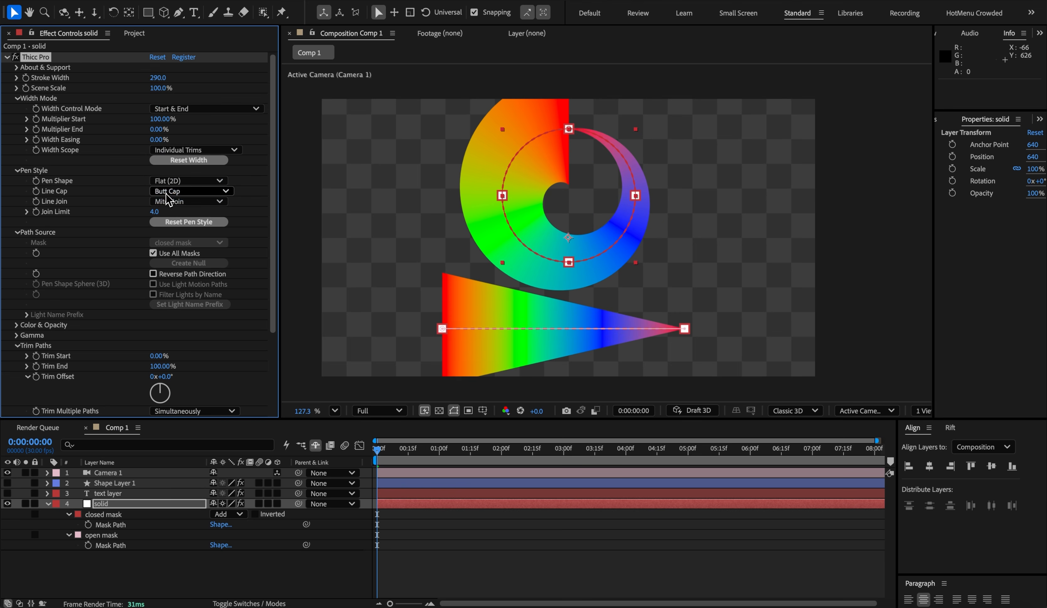
pyautogui.scroll(-3, 125, 271)
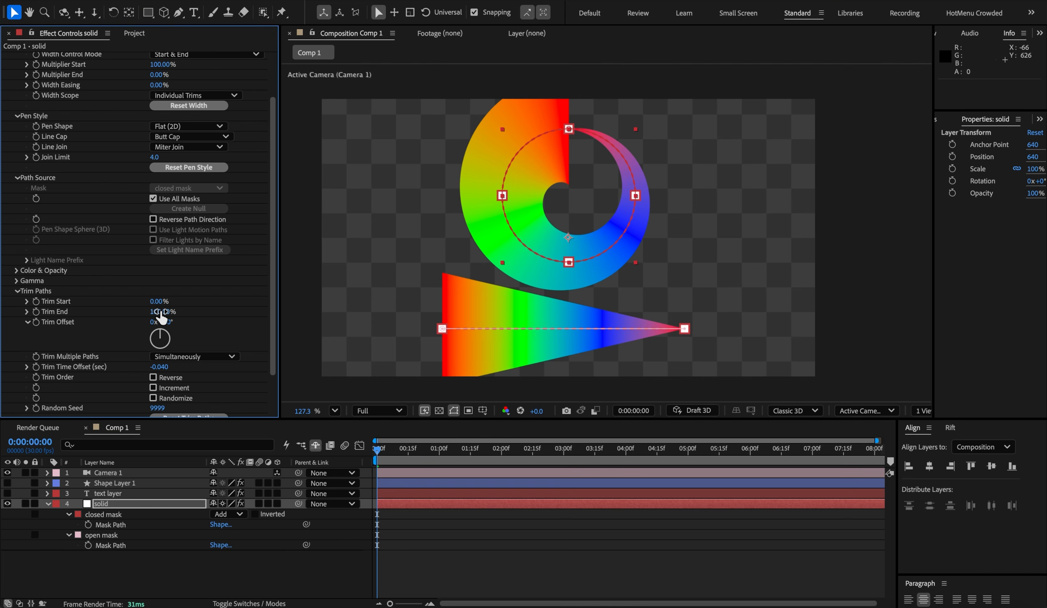
pyautogui.moveTo(160, 313)
pyautogui.mouseDown()
pyautogui.moveTo(110, 313)
pyautogui.moveTo(171, 314)
pyautogui.mouseUp()
pyautogui.click(17, 292)
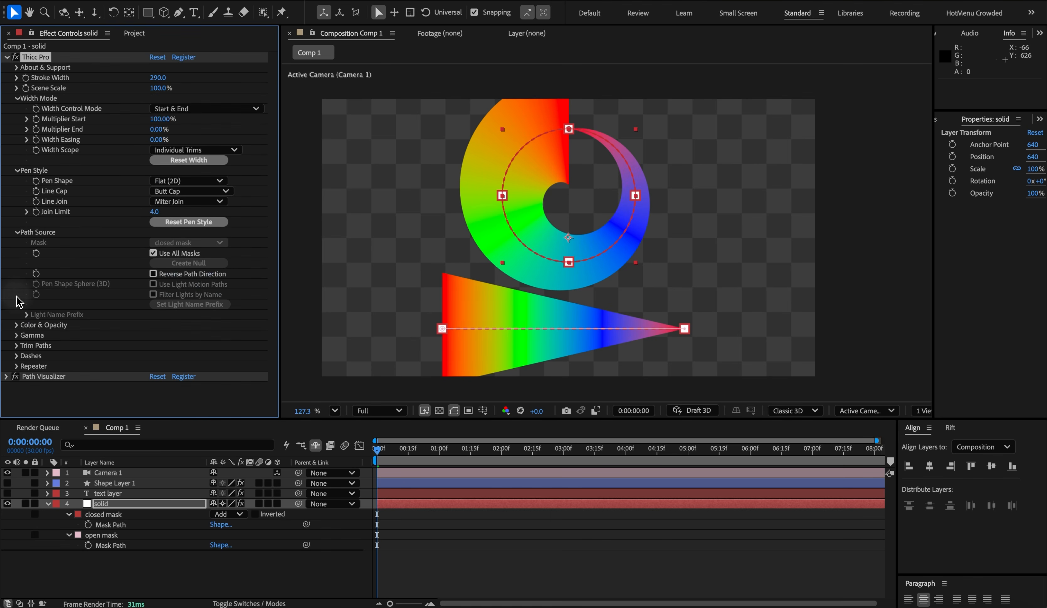
# Step: Enable dashes on the Thicc Pro stroke with a Gap of 50 and a Dash of 154
pyautogui.click(26, 357)
pyautogui.click(154, 366)
pyautogui.scroll(-1, 105, 369)
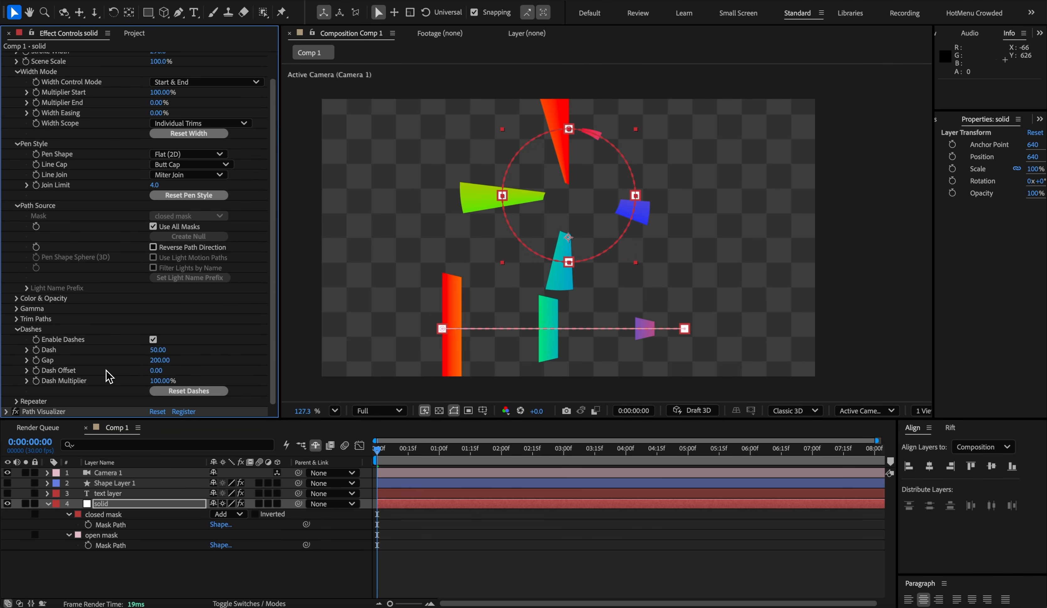
pyautogui.click(156, 361)
pyautogui.write('50')
pyautogui.press('Return')
pyautogui.moveTo(155, 350); pyautogui.dragTo(241, 350)
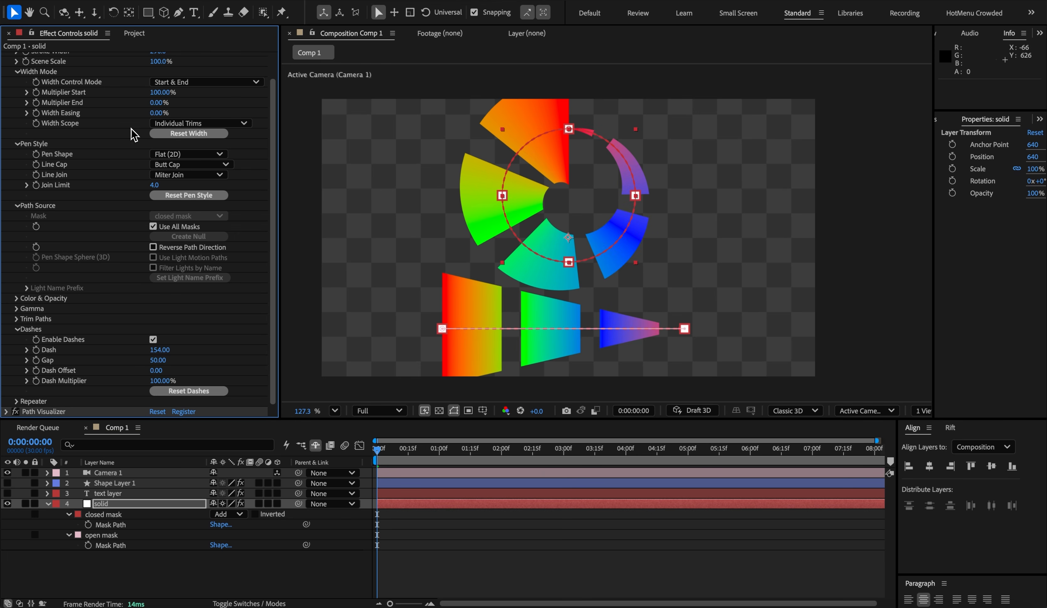
# Step: Set Width Scope to Individual Dashes and Width Control Mode to Start Middle End, with Multiplier Middle at 0% and Multiplier End at 100%
pyautogui.click(163, 125)
pyautogui.click(173, 186)
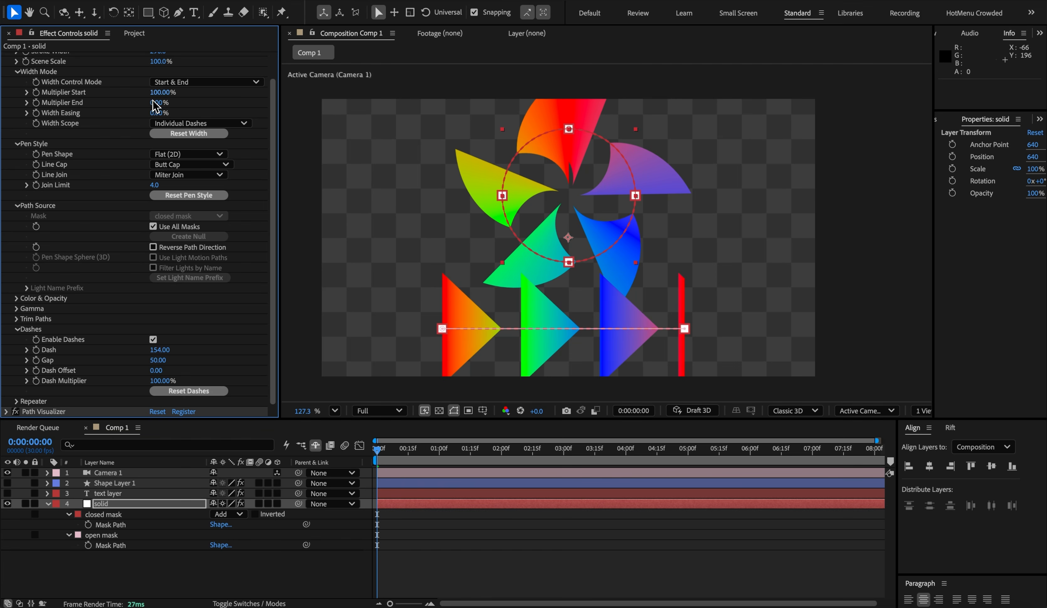
pyautogui.click(167, 82)
pyautogui.click(171, 114)
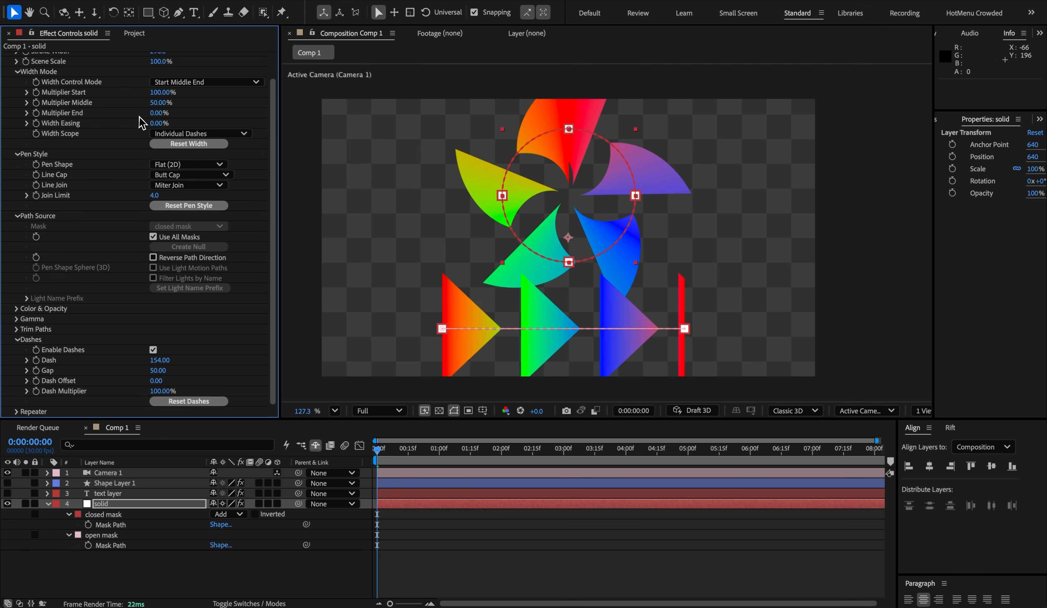
pyautogui.moveTo(157, 104); pyautogui.dragTo(215, 113)
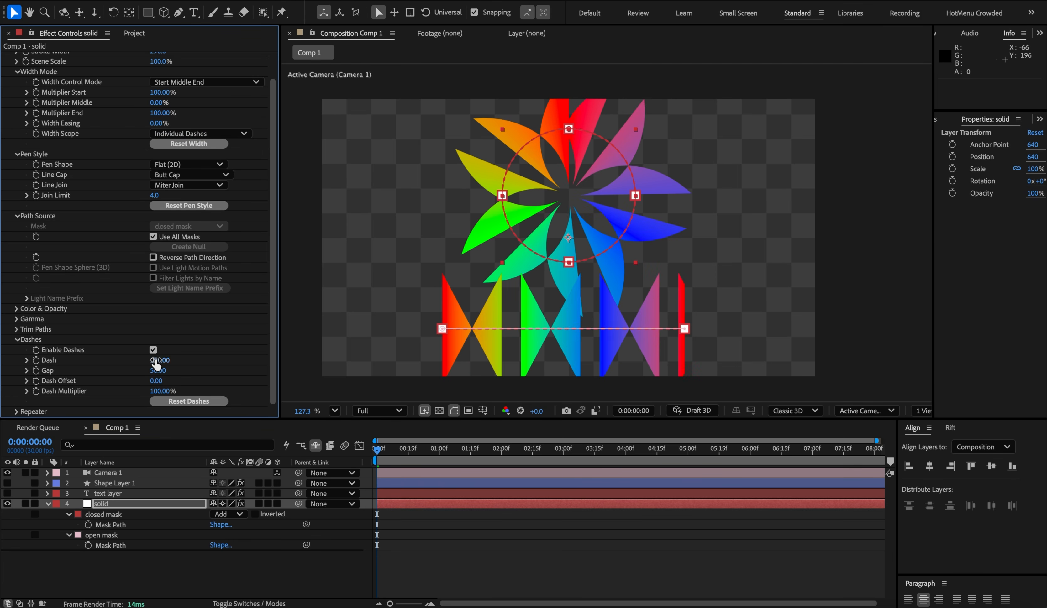
# Step: Set the Dash length to 347 and the Width Easing to 100%
pyautogui.moveTo(155, 362); pyautogui.dragTo(266, 353)
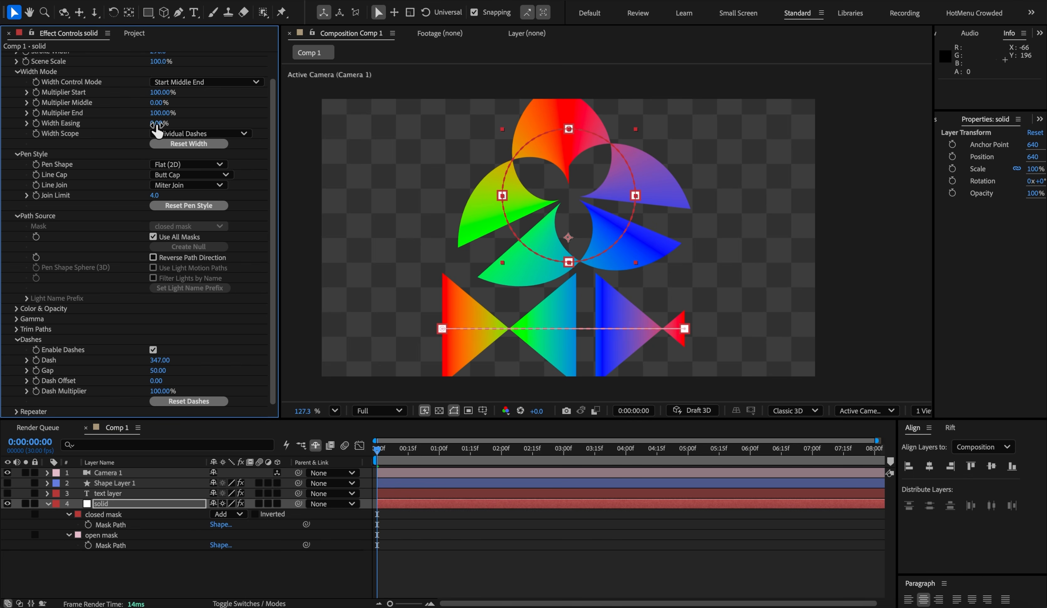
pyautogui.moveTo(156, 123); pyautogui.dragTo(229, 149)
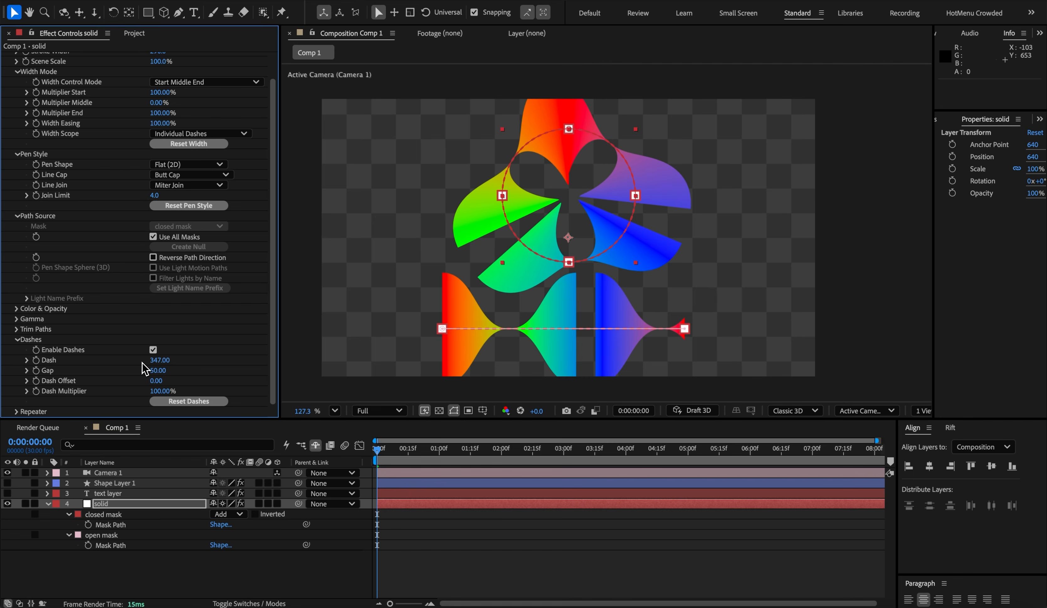
# Step: Set the Gradient Scope to Individual Dashes in Thicc Pro's Color & Opacity settings
pyautogui.click(17, 310)
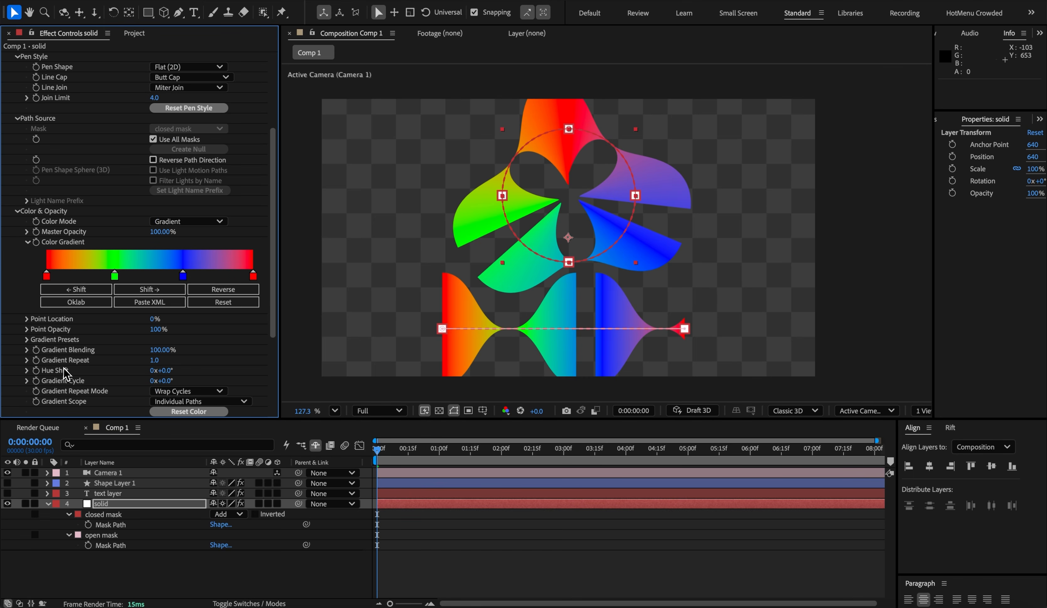
pyautogui.click(196, 401)
pyautogui.click(180, 463)
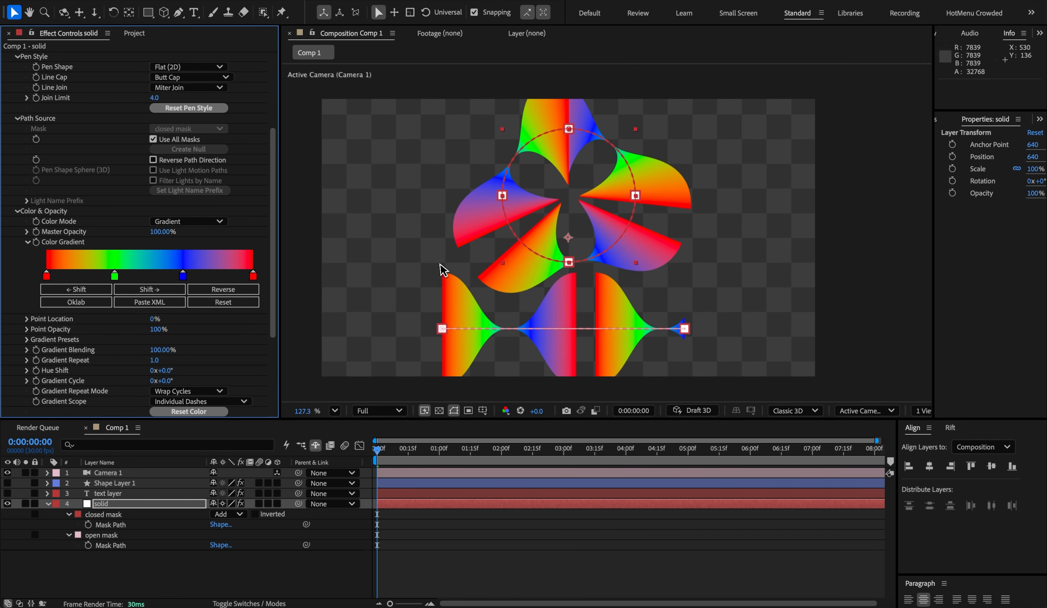
pyautogui.scroll(1, 87, 201)
pyautogui.scroll(6, 88, 203)
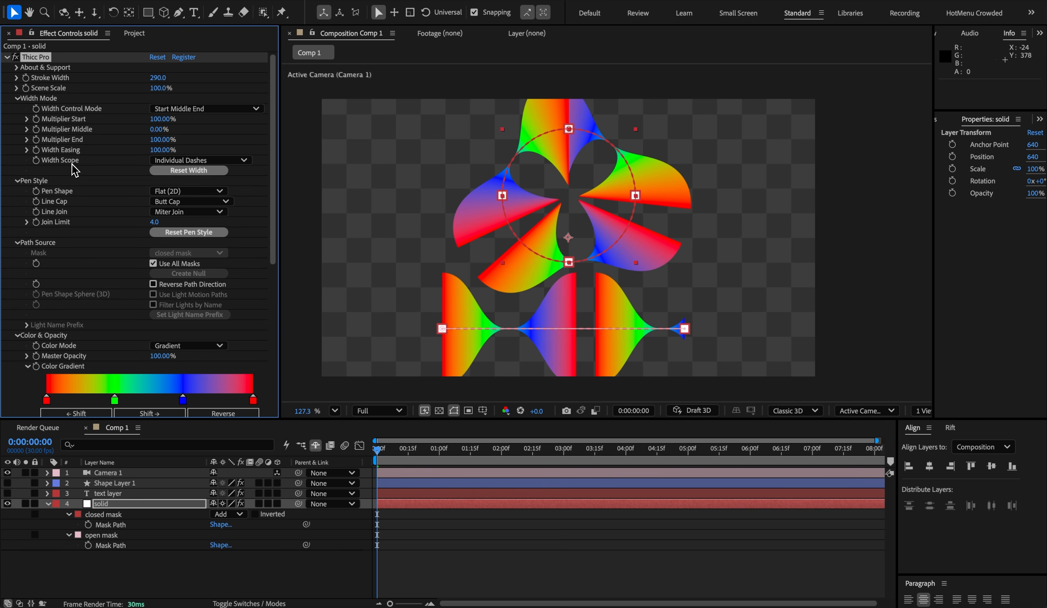
# Step: Set Thicc Pro's Pen Shape to Round (2D) and its Line Cap to Projecting Cap
pyautogui.scroll(-5, 15, 338)
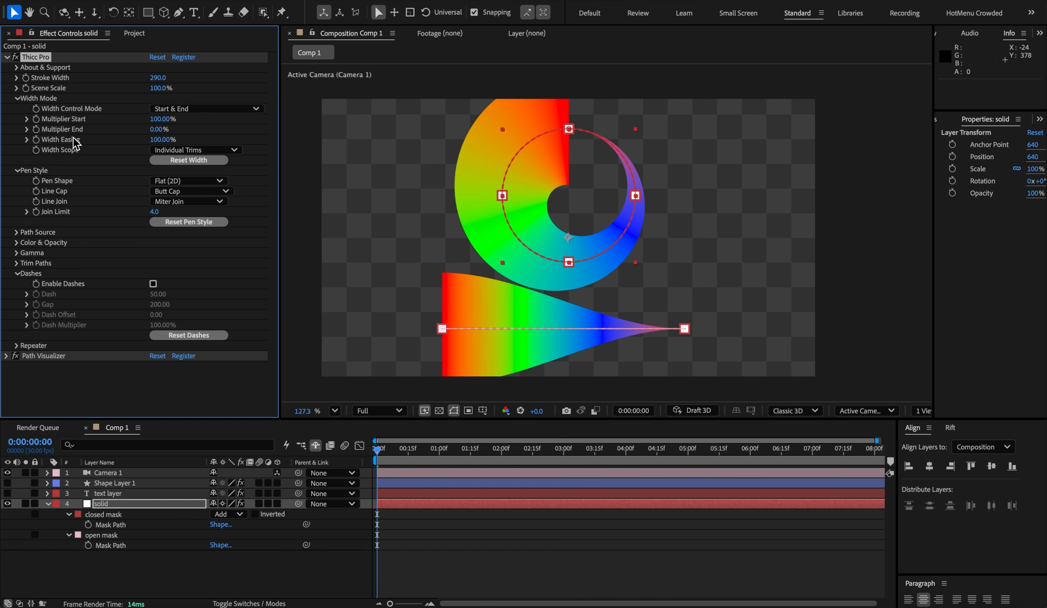
pyautogui.click(160, 180)
pyautogui.click(160, 194)
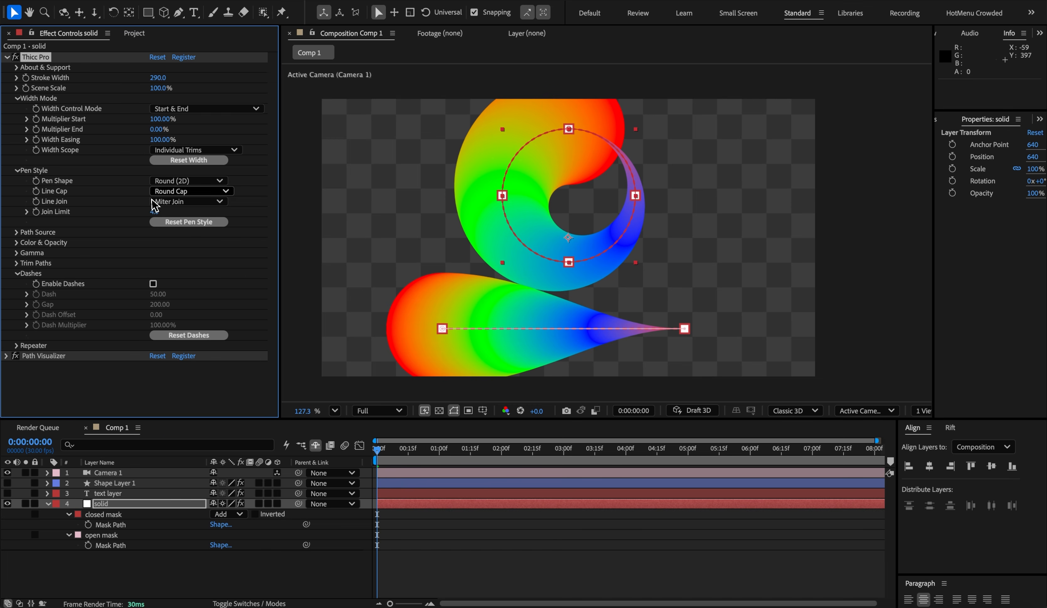
pyautogui.click(163, 193)
pyautogui.click(167, 219)
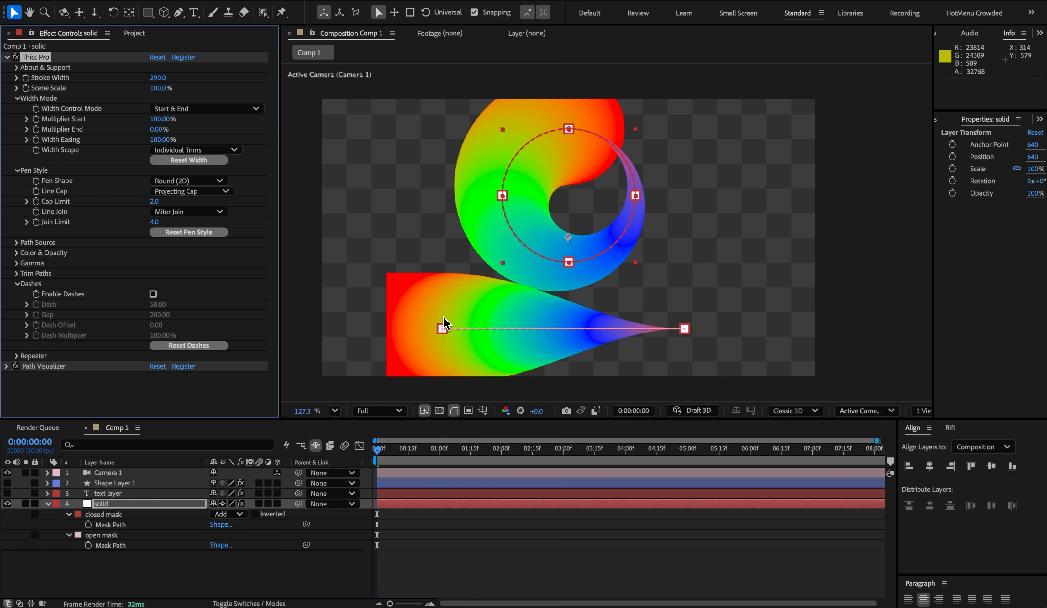
# Step: Set Multiplier End to 5% on the solid layer's stroke, and toggle the Path Visualizer effect off and back on
pyautogui.click(443, 327)
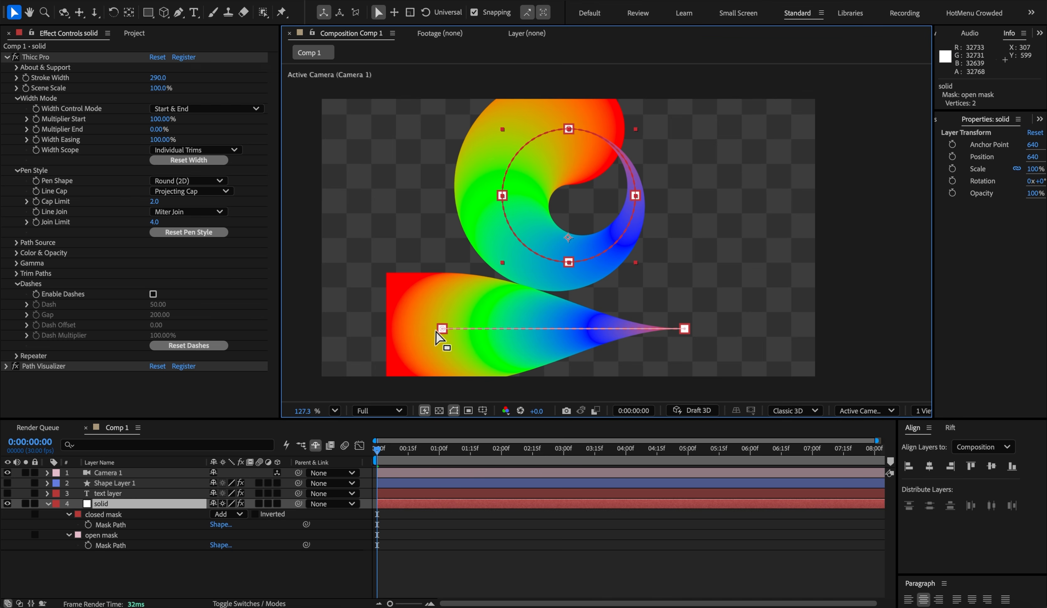
pyautogui.click(155, 132)
pyautogui.write('5')
pyautogui.press('Return')
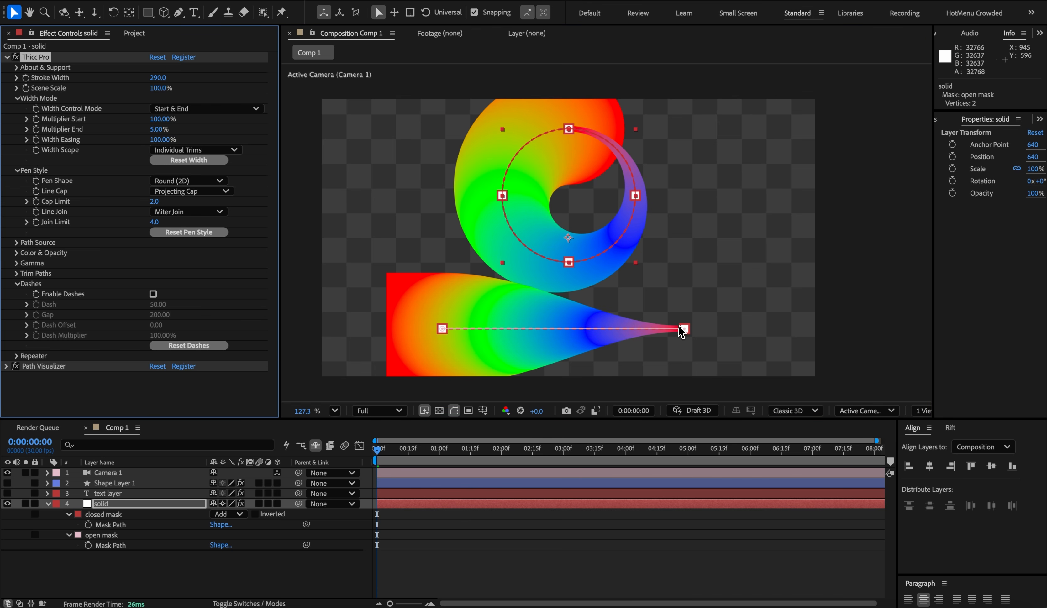
pyautogui.click(14, 367)
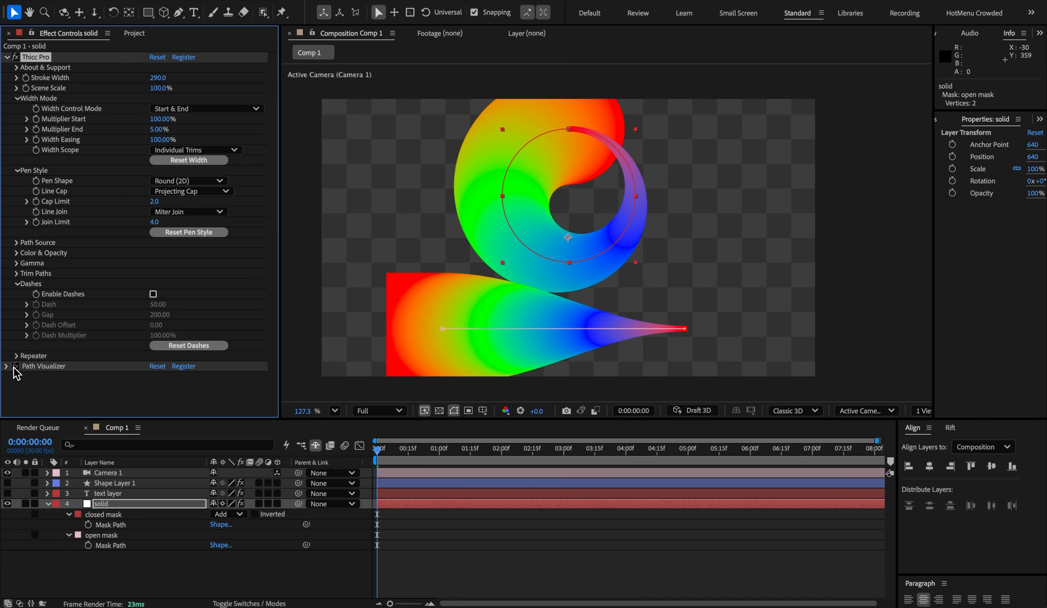
pyautogui.click(14, 368)
# Step: Set Thicc Pro's Pen Shape to Flat (2D) and its Line Cap to Butt Cap
pyautogui.click(170, 180)
pyautogui.click(175, 204)
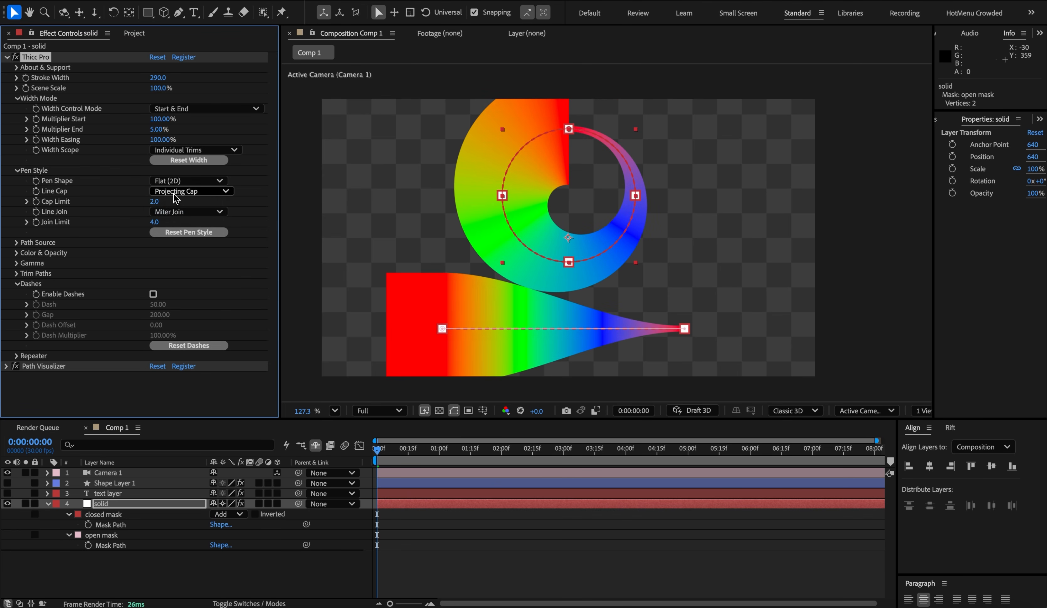
pyautogui.click(174, 193)
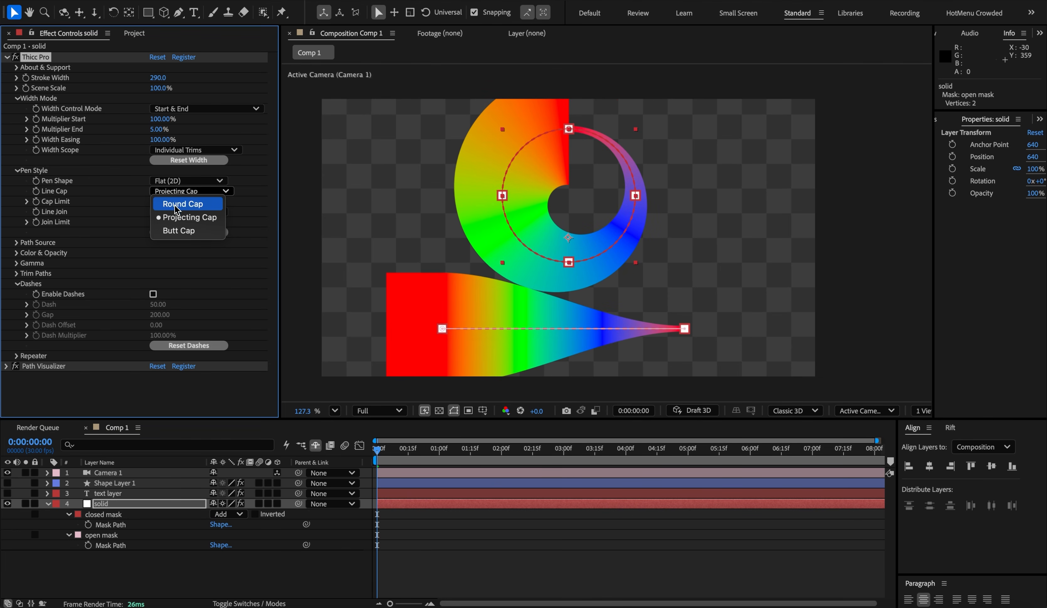
pyautogui.click(176, 233)
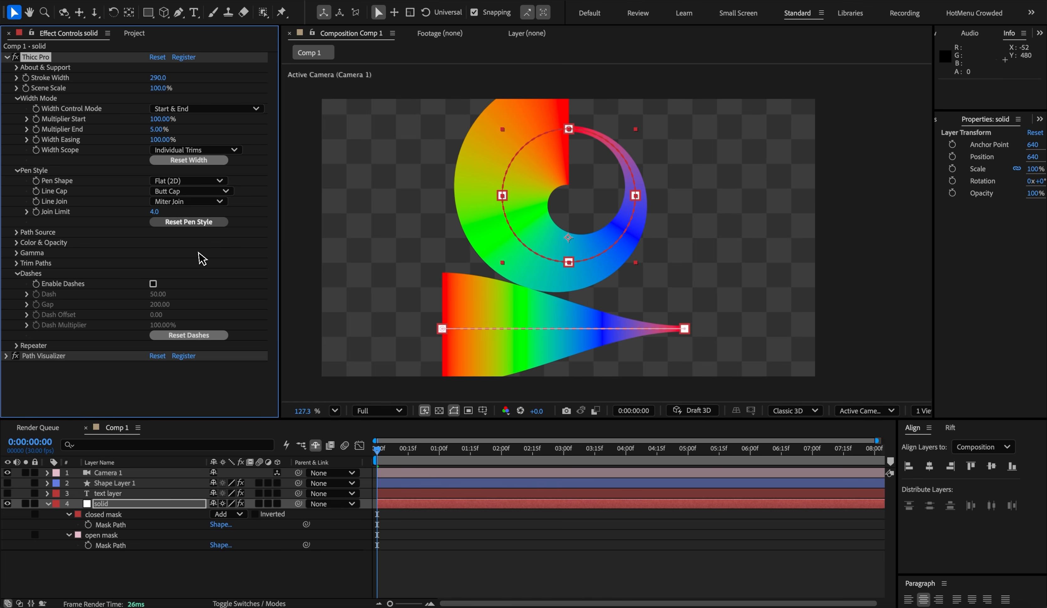
# Step: Try the Projecting Cap and the Round Cap as line caps for the flat pen shape
pyautogui.click(184, 191)
pyautogui.click(176, 216)
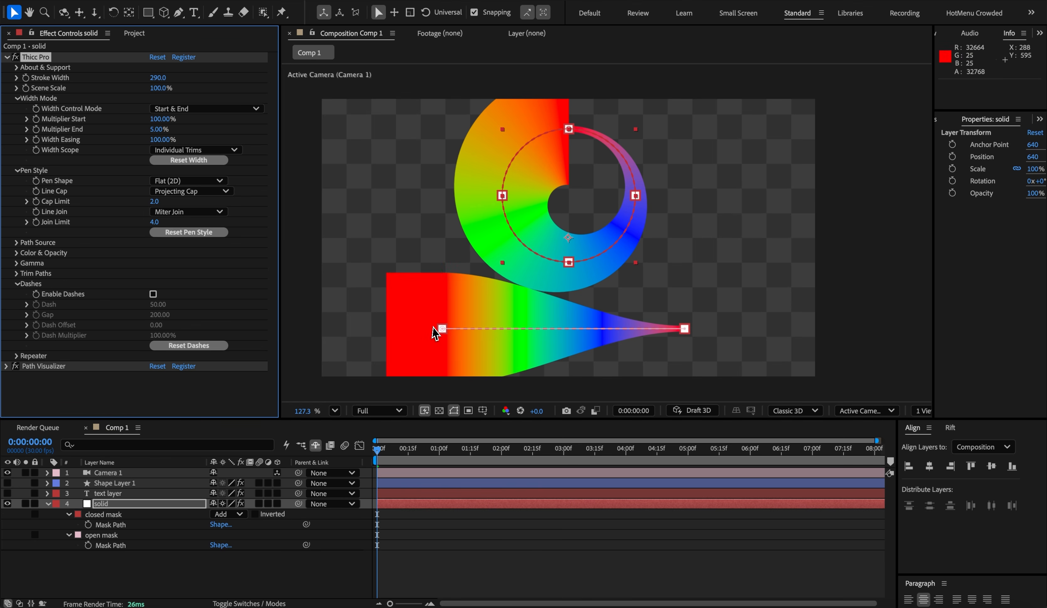
pyautogui.click(184, 191)
pyautogui.click(179, 203)
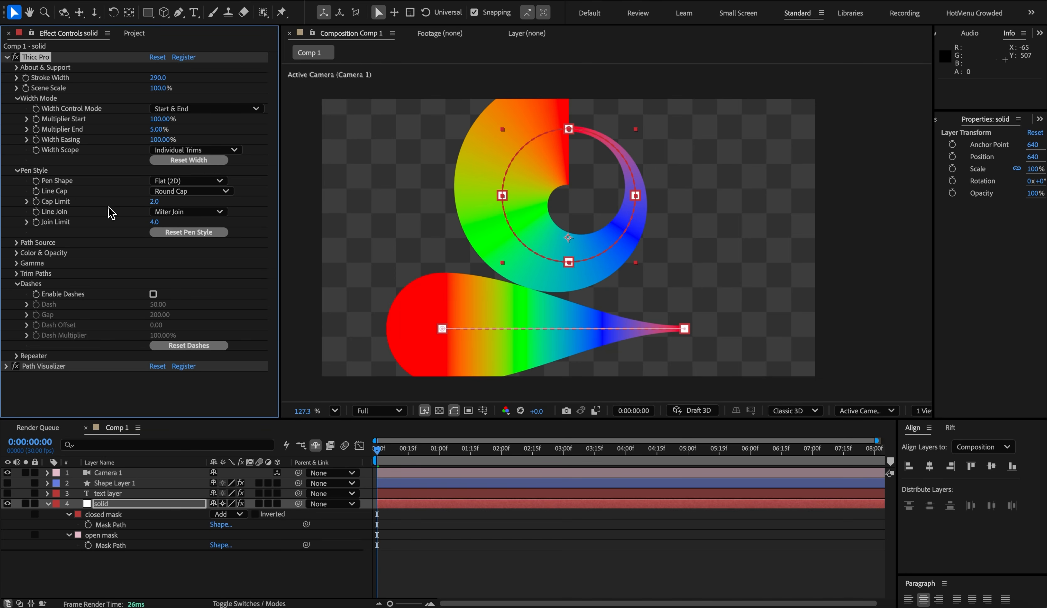
# Step: Open Thicc Pro's online support documentation and examine the Pen Style page's combinations of pen shapes with line caps and line joins
pyautogui.click(16, 67)
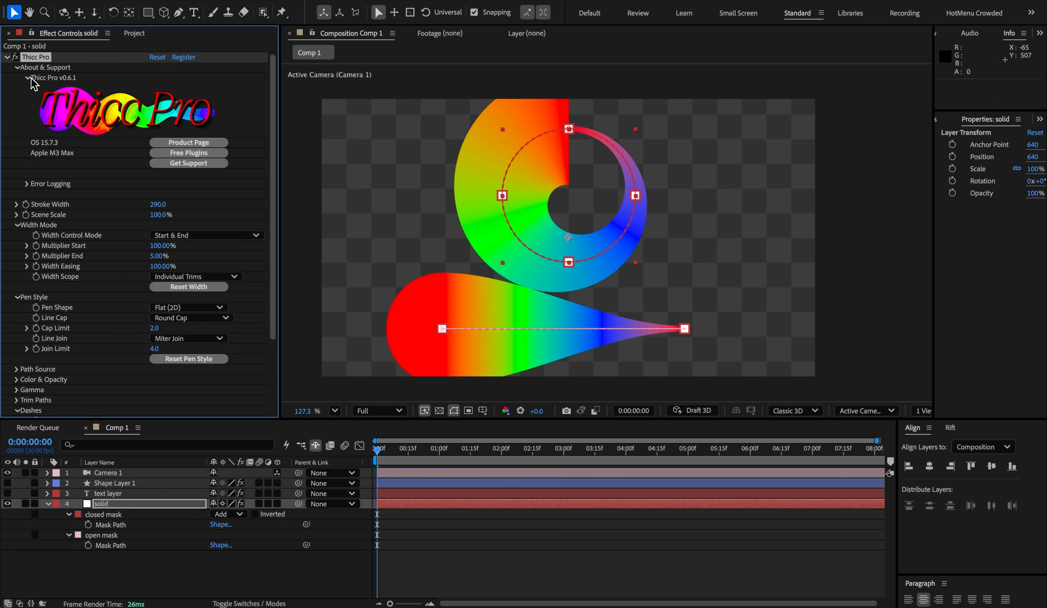
pyautogui.click(166, 164)
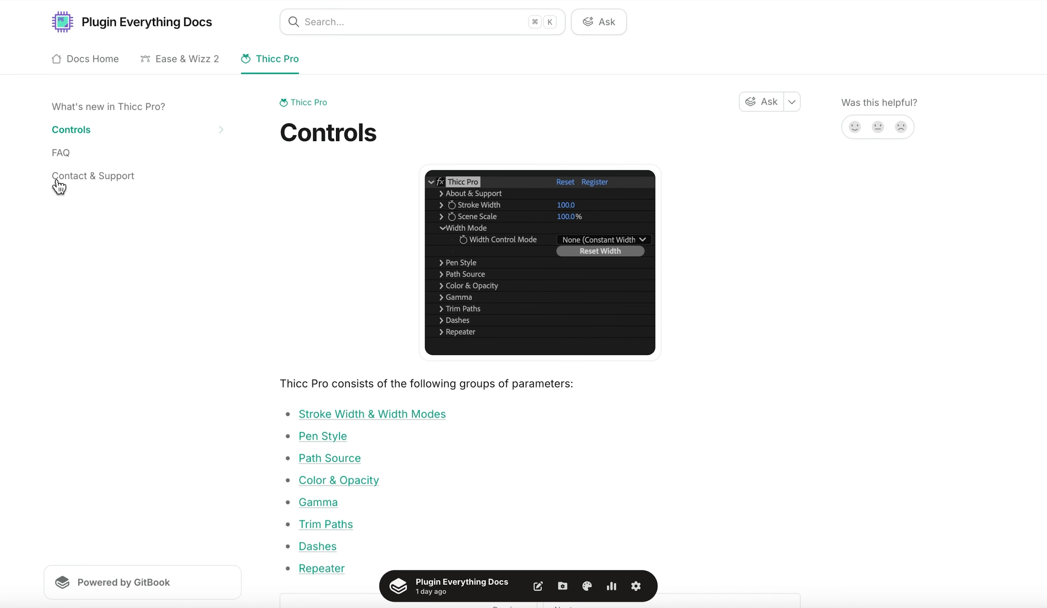
pyautogui.click(199, 129)
pyautogui.click(121, 181)
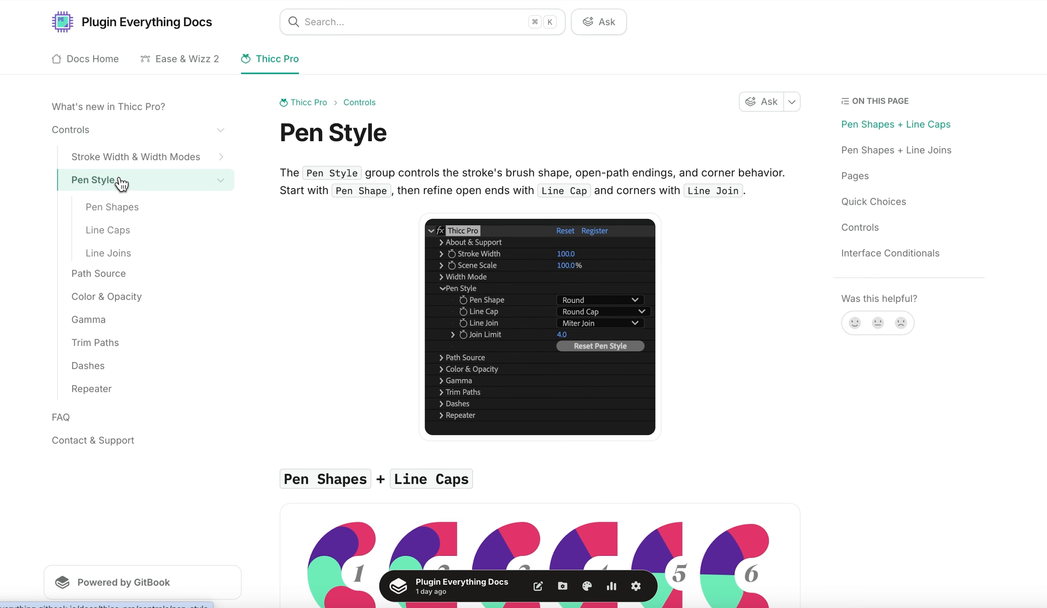
pyautogui.scroll(-8, 310, 325)
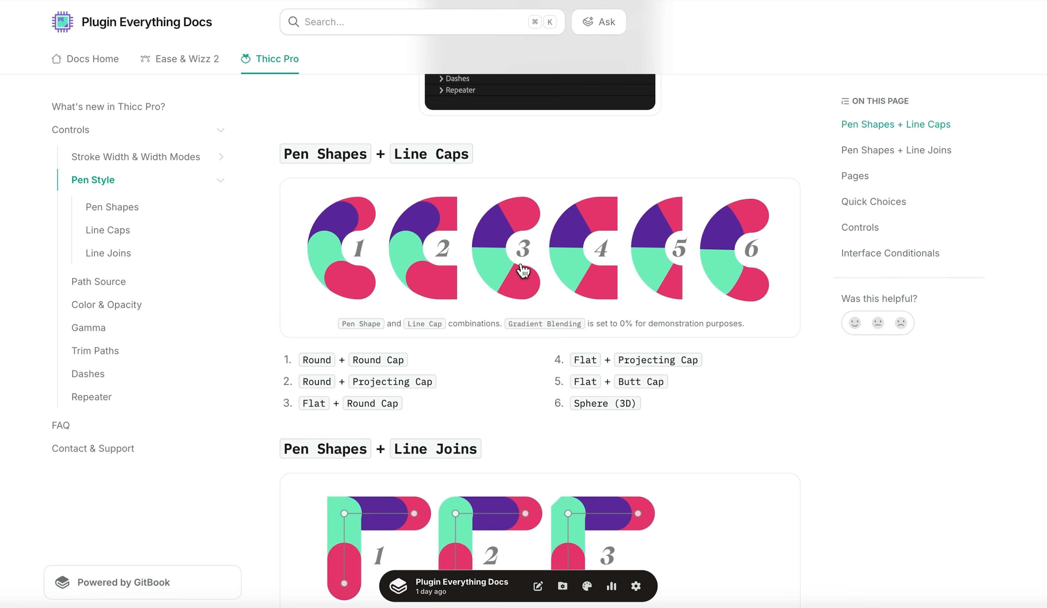
pyautogui.scroll(-1, 543, 243)
pyautogui.scroll(-8, 538, 242)
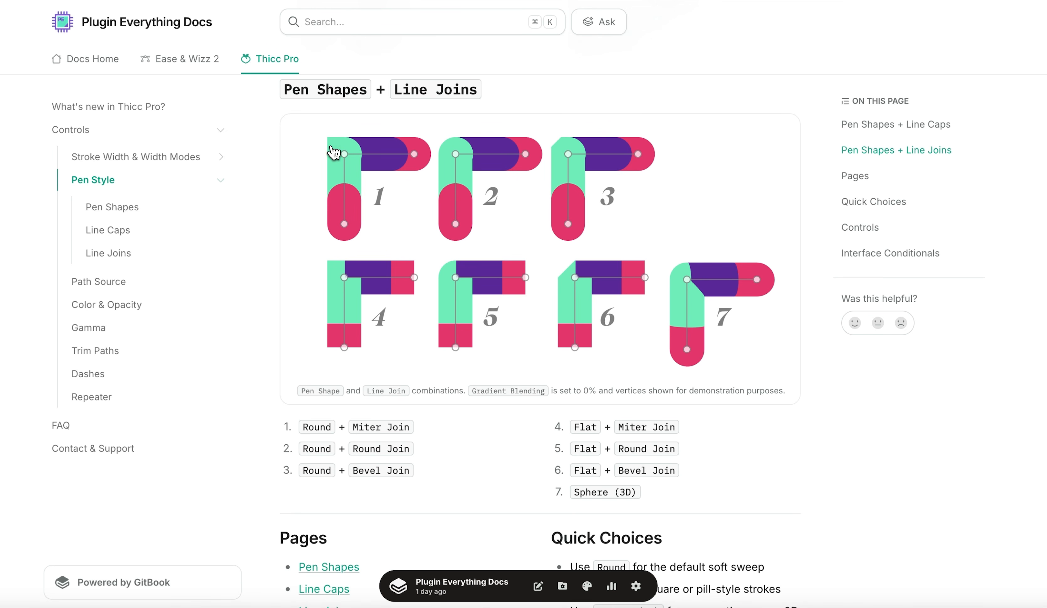
pyautogui.scroll(-1, 319, 160)
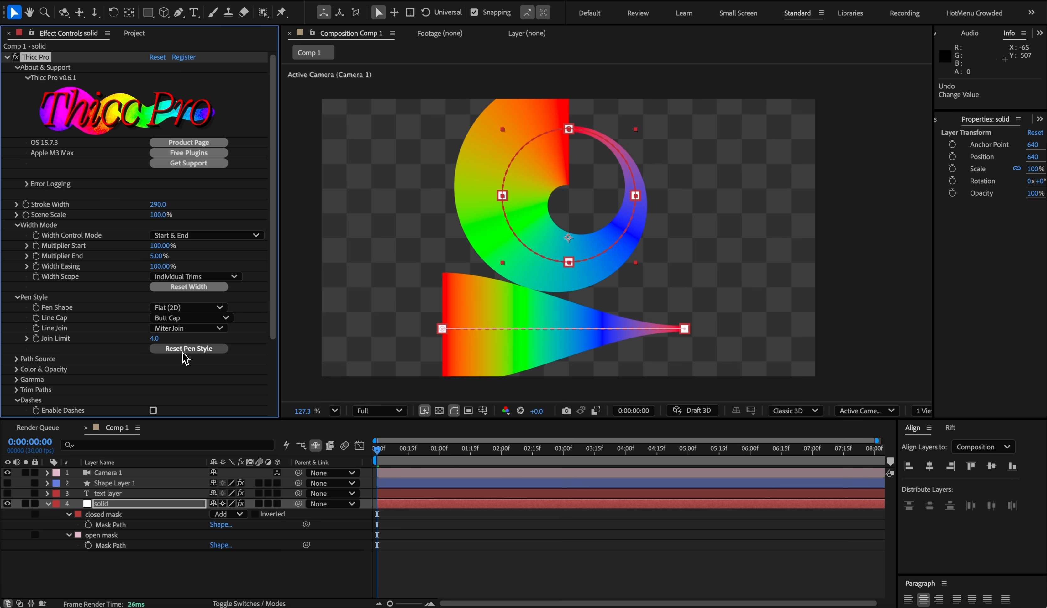
# Step: Reset Thicc Pro's width settings to constant width and expand the Color & Opacity settings
pyautogui.click(174, 290)
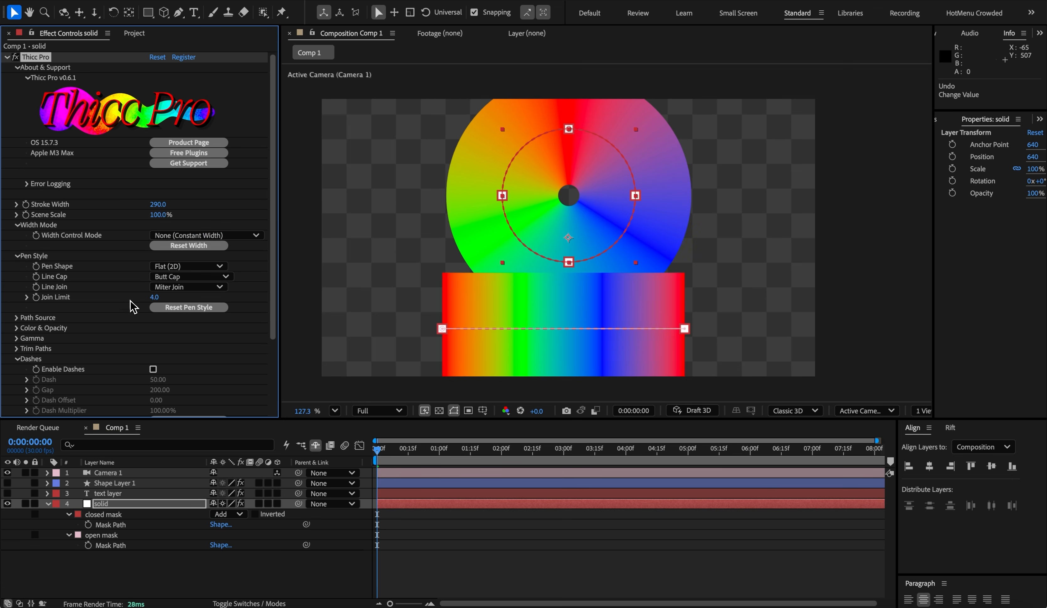
pyautogui.click(17, 360)
pyautogui.click(17, 327)
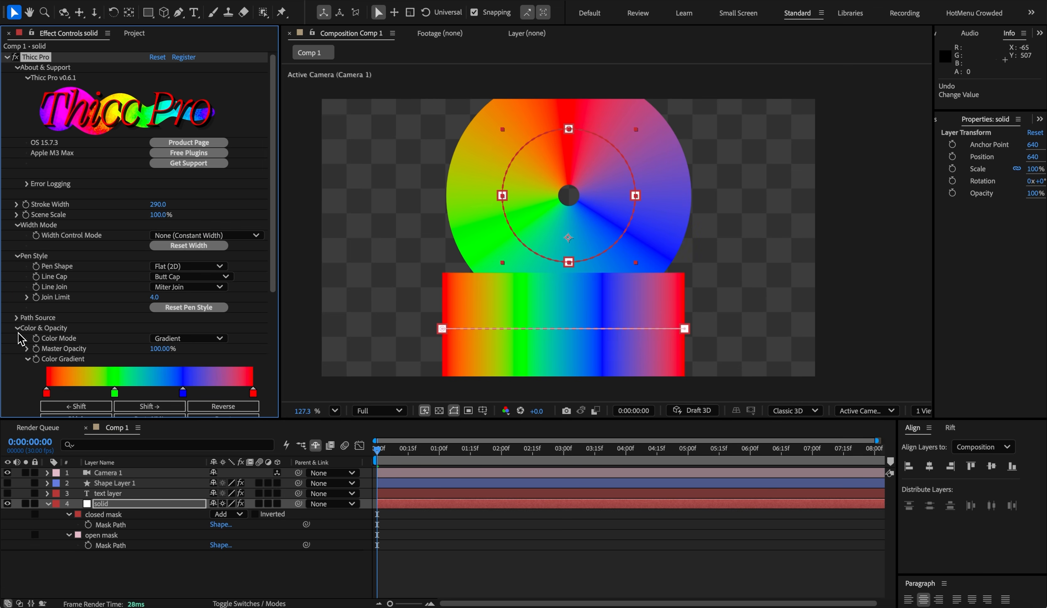
pyautogui.scroll(-4, 21, 338)
pyautogui.scroll(-2, 19, 339)
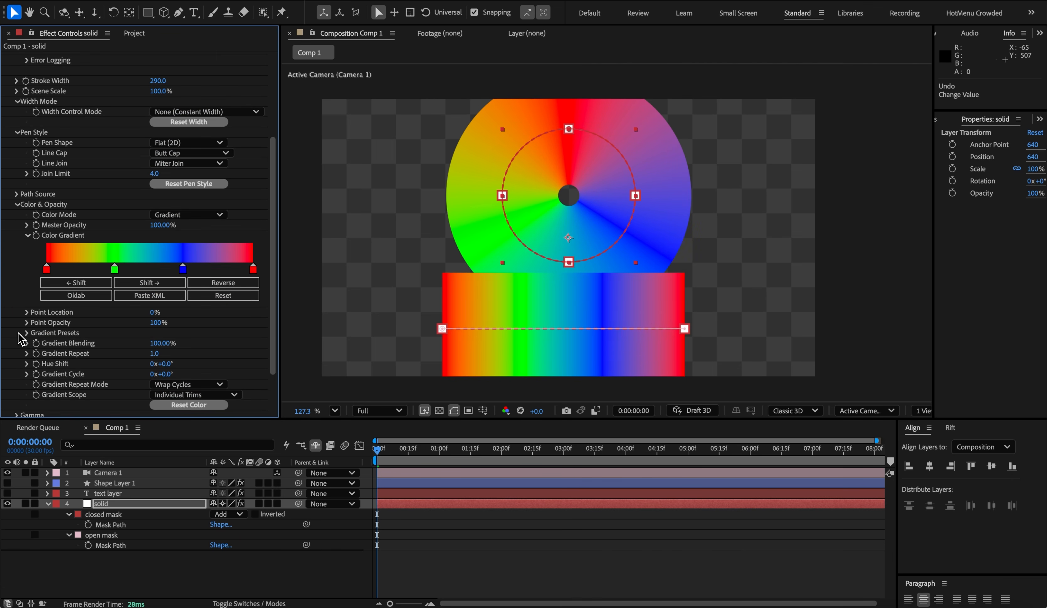
# Step: Try the Solid color mode with a lower Master Opacity, and undo both changes
pyautogui.click(188, 215)
pyautogui.click(184, 226)
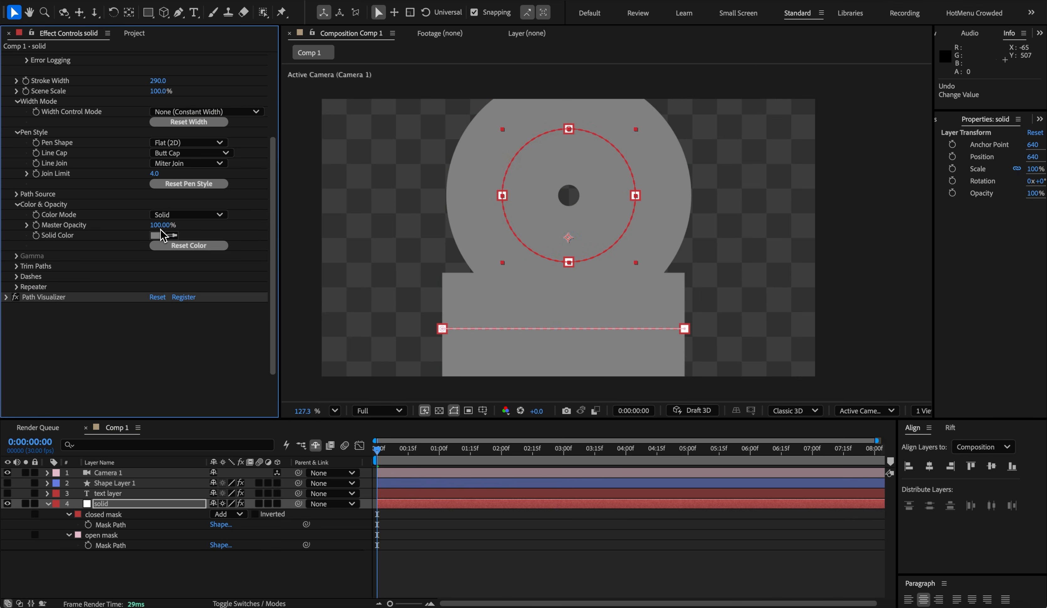
pyautogui.moveTo(160, 225); pyautogui.dragTo(129, 229)
pyautogui.hotkey('ctrl', 'z')
pyautogui.hotkey('ctrl', 'z')
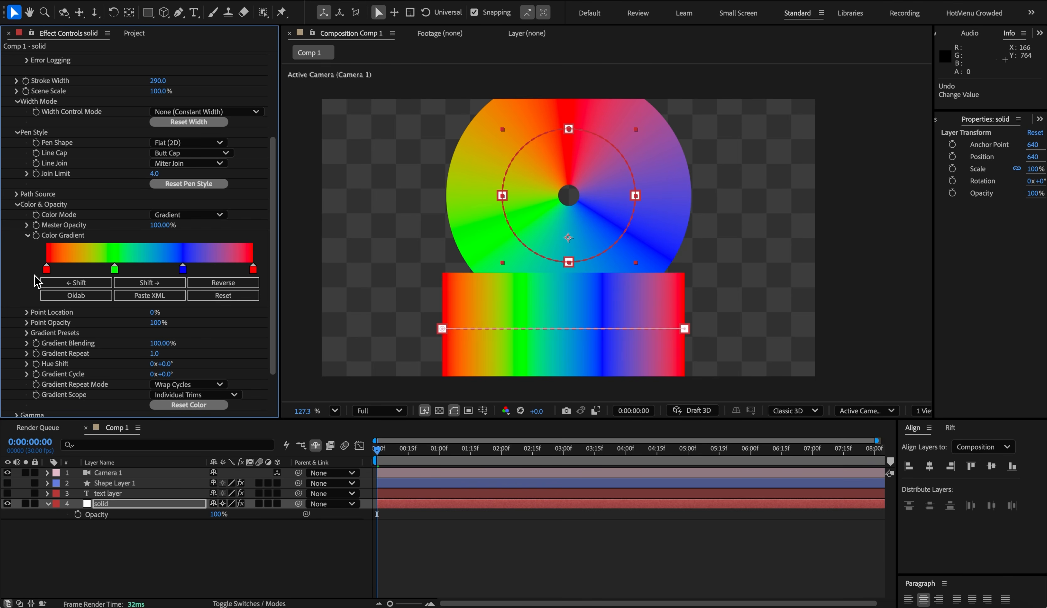
# Step: Set the green gradient point's opacity to 0%, try removing that point from the gradient, and undo the removal
pyautogui.click(114, 272)
pyautogui.moveTo(155, 328); pyautogui.dragTo(92, 324)
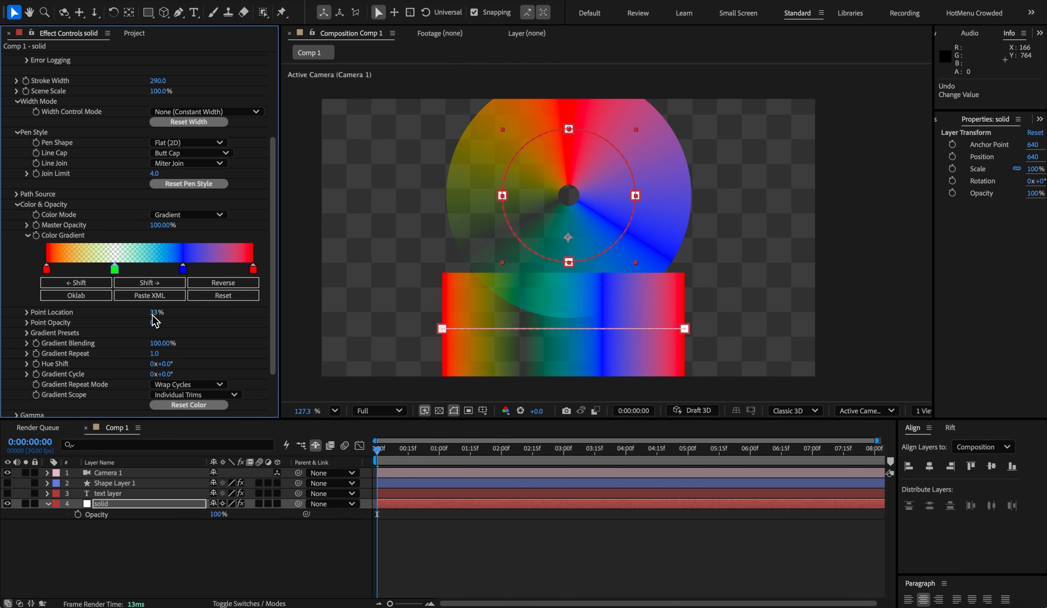
pyautogui.doubleClick(115, 271)
pyautogui.press('Escape')
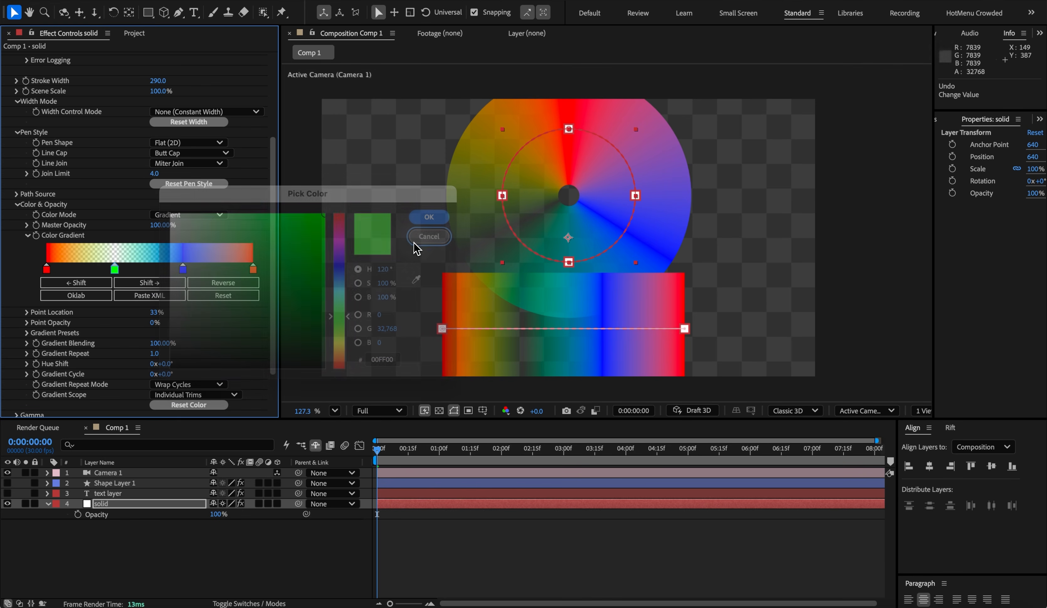
pyautogui.moveTo(121, 277); pyautogui.dragTo(114, 311)
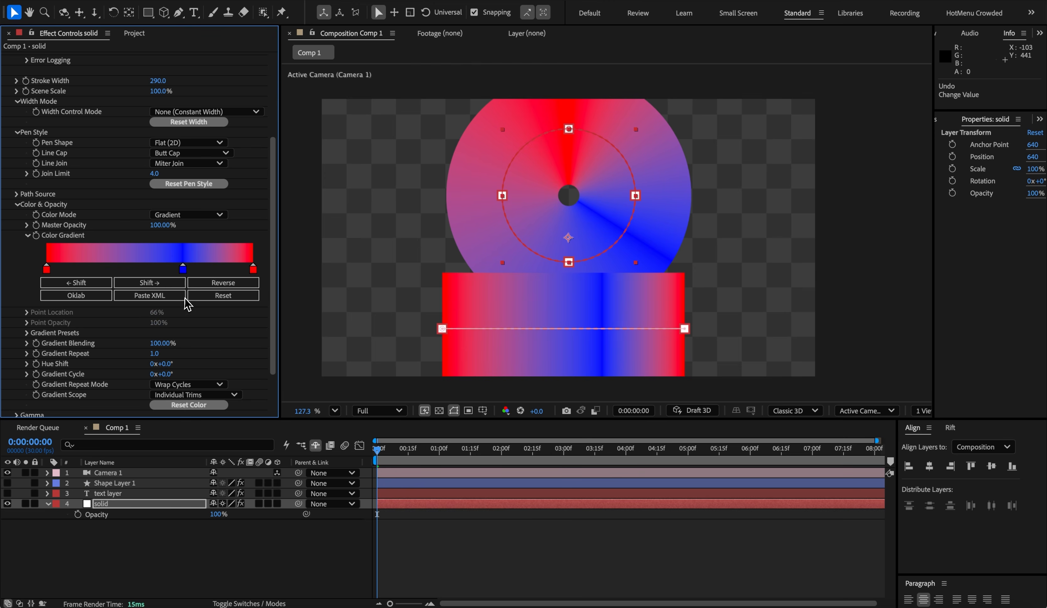
pyautogui.press('super+z')
# Step: Shift the gradient's colors forward three times and reverse them, and reset the gradient to its default
pyautogui.click(165, 284)
pyautogui.click(165, 283)
pyautogui.click(165, 284)
pyautogui.click(196, 283)
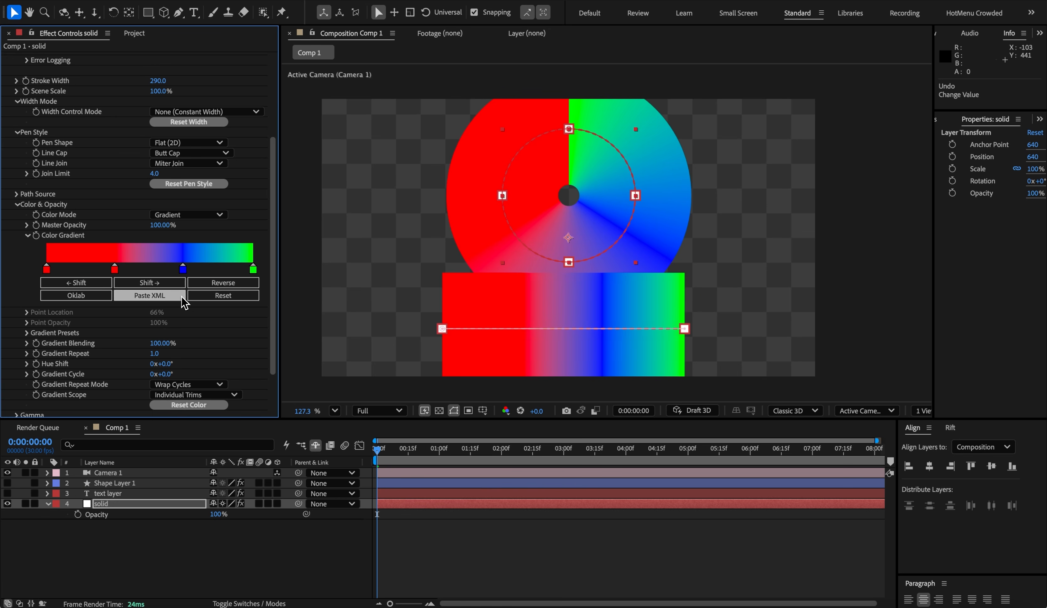
pyautogui.click(203, 300)
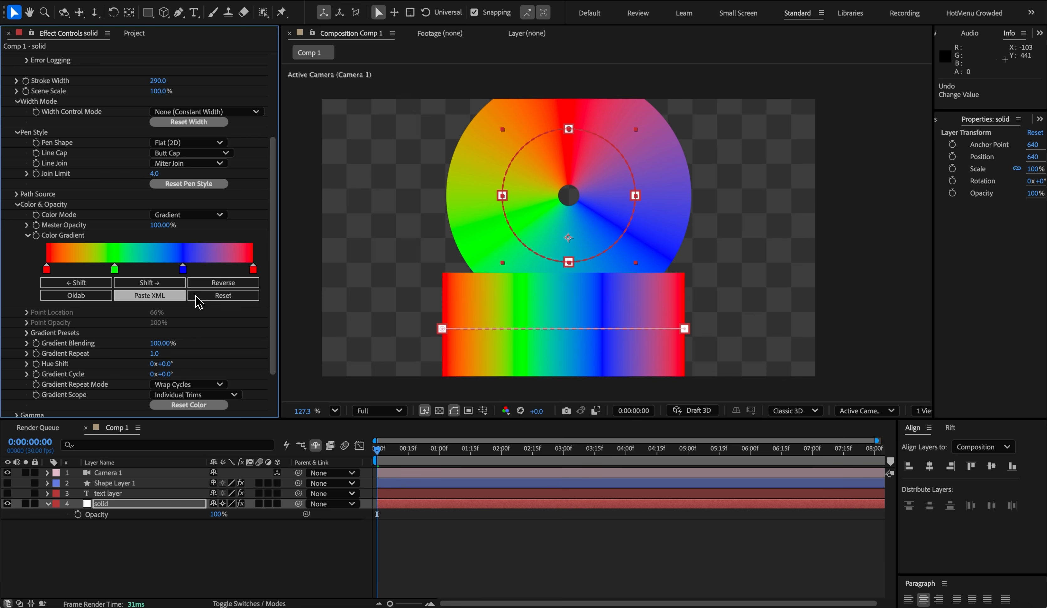
# Step: Cycle the gradient's color interpolation through RGB and HSL back to Oklab, with the gradient presets expanded
pyautogui.click(85, 298)
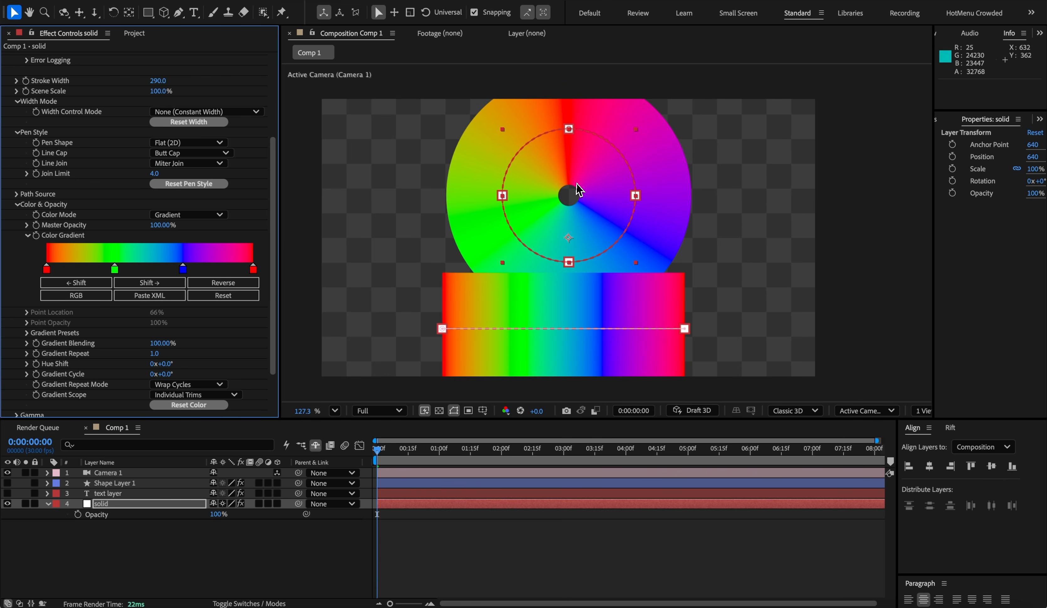
pyautogui.click(77, 296)
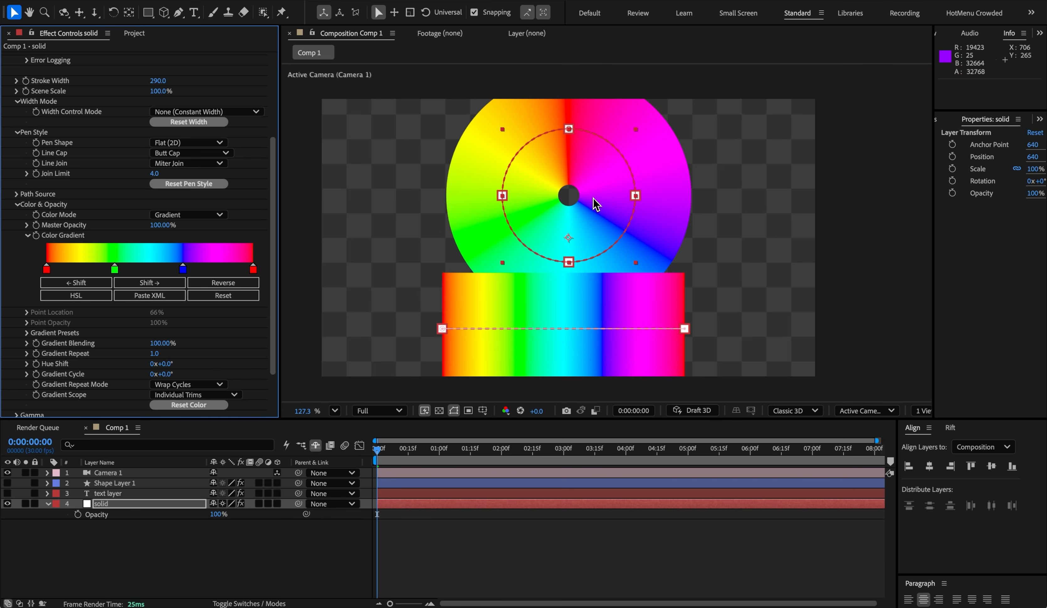
pyautogui.click(26, 333)
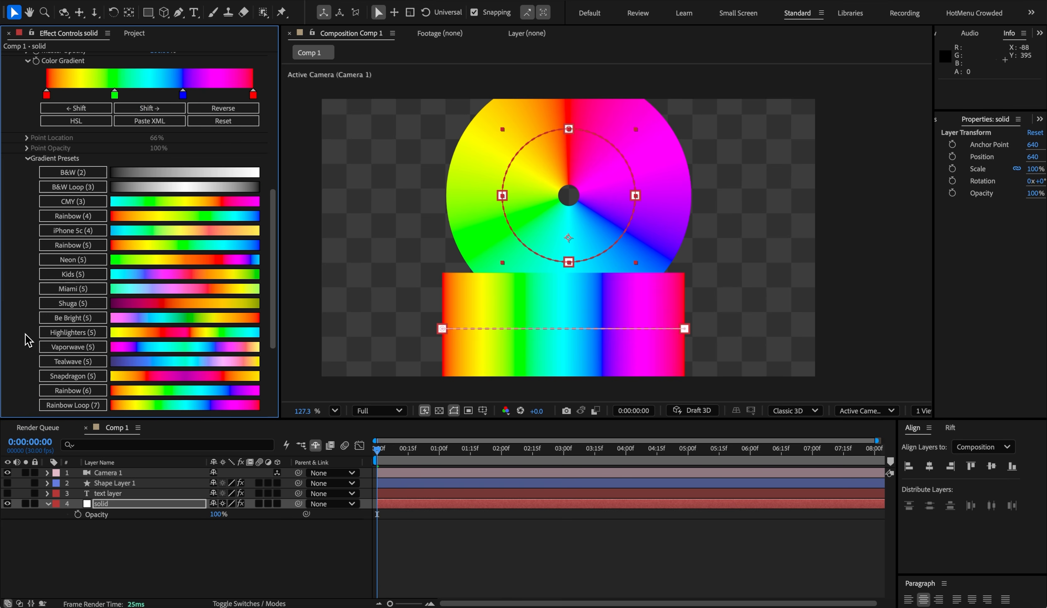
pyautogui.click(63, 124)
pyautogui.click(63, 125)
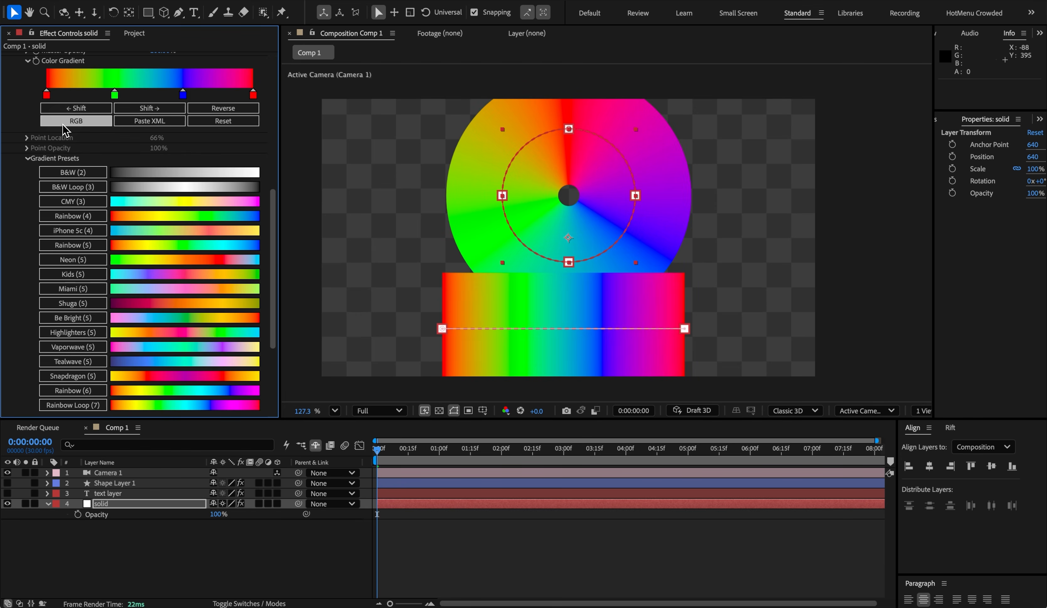
pyautogui.click(62, 125)
pyautogui.click(63, 125)
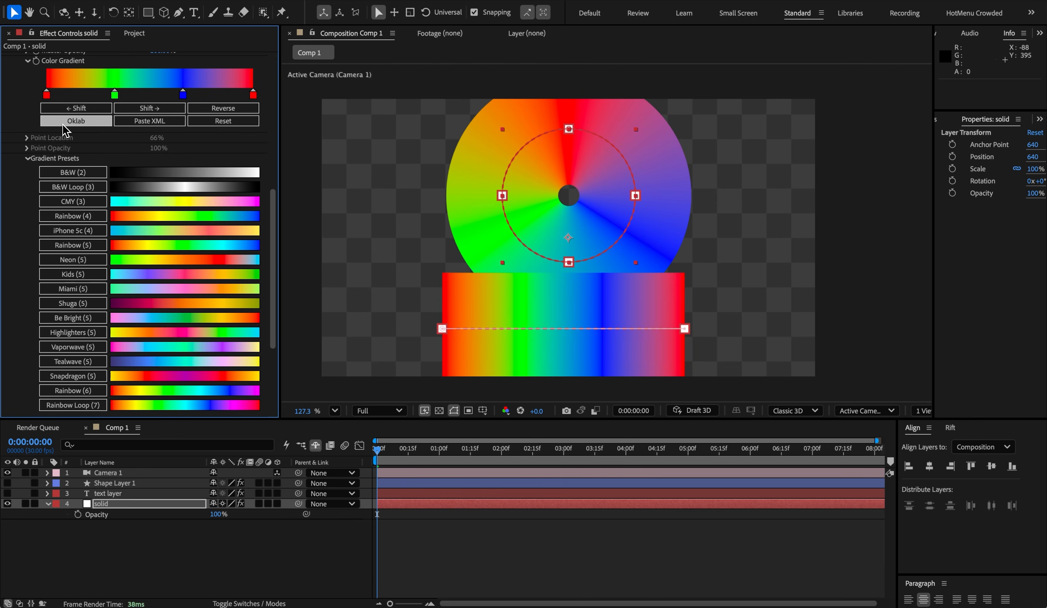
# Step: Apply the B&W (2) gradient preset and collapse the preset list
pyautogui.scroll(-1, 28, 234)
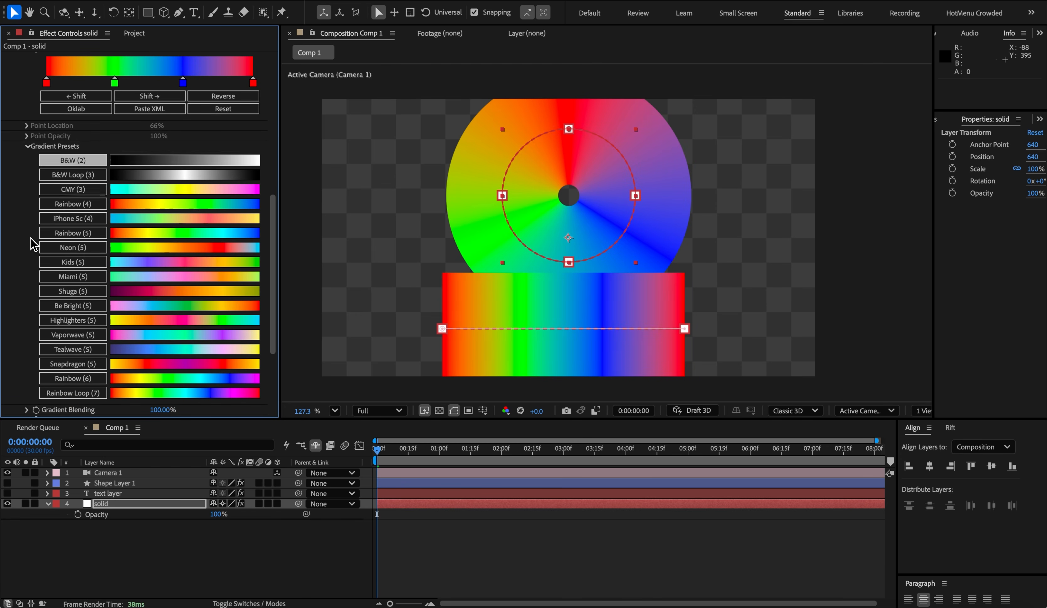
pyautogui.click(77, 162)
pyautogui.click(27, 147)
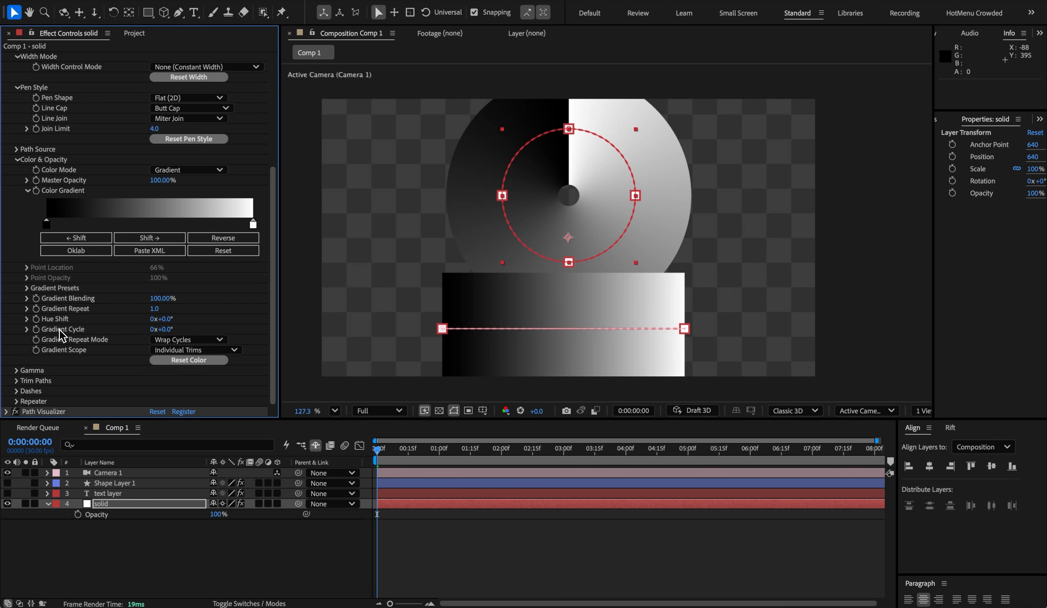
pyautogui.hotkey('ctrl', 'z')
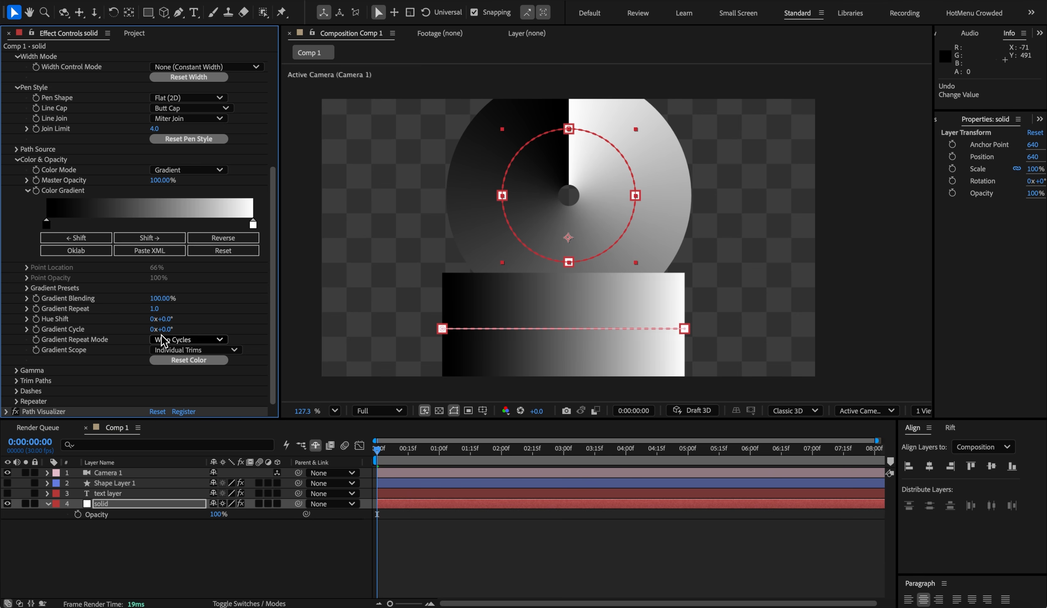
# Step: Cycle the gradient to 1x+333.0° with Wrap Cycles, and set Gradient Repeat Mode to None with a Gradient Cycle of 0x-11.0°
pyautogui.moveTo(162, 330); pyautogui.dragTo(529, 270)
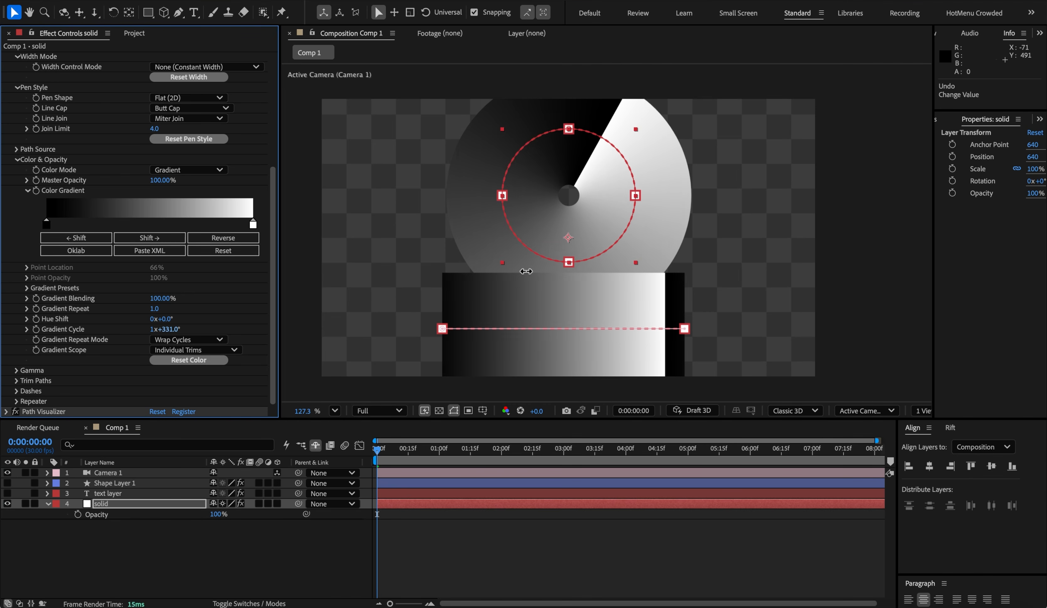
pyautogui.click(180, 339)
pyautogui.click(178, 353)
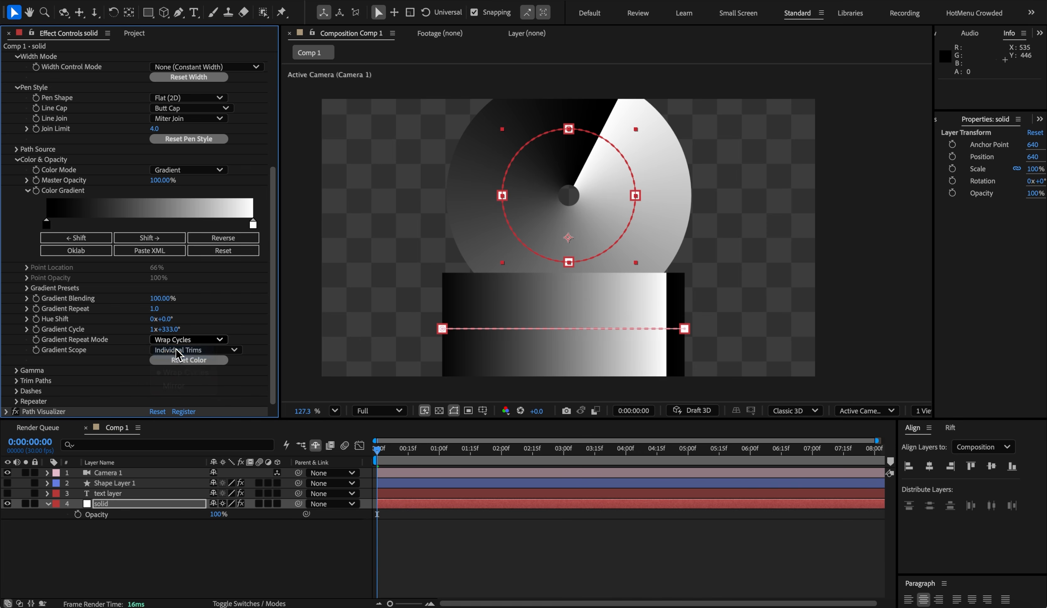
pyautogui.moveTo(169, 329); pyautogui.dragTo(132, 298)
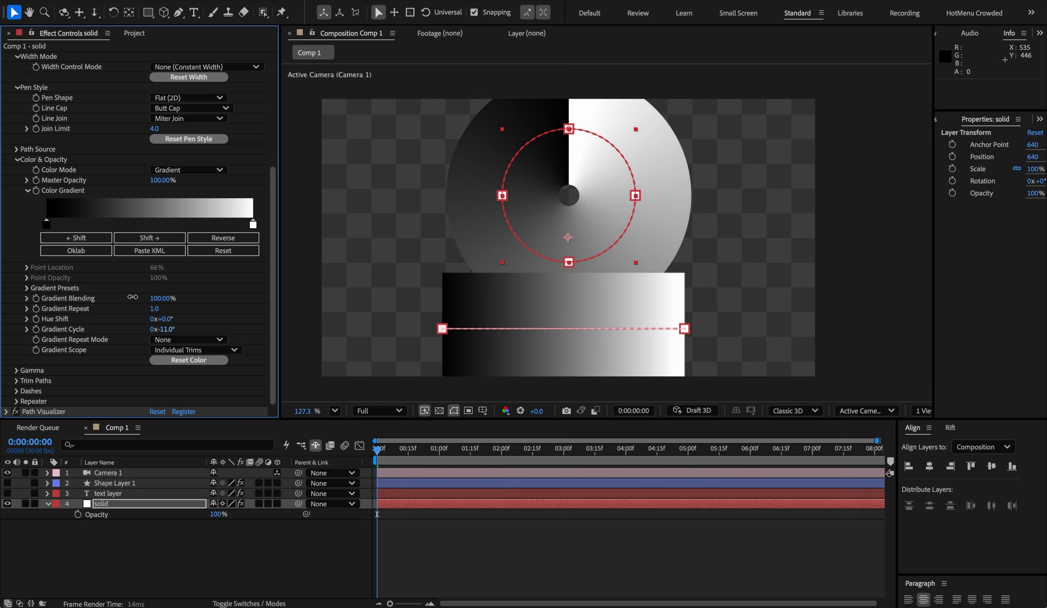
# Step: Set Gradient Repeat Mode to Mirror and the Gradient Cycle to 0x+100.0°
pyautogui.click(164, 342)
pyautogui.click(169, 386)
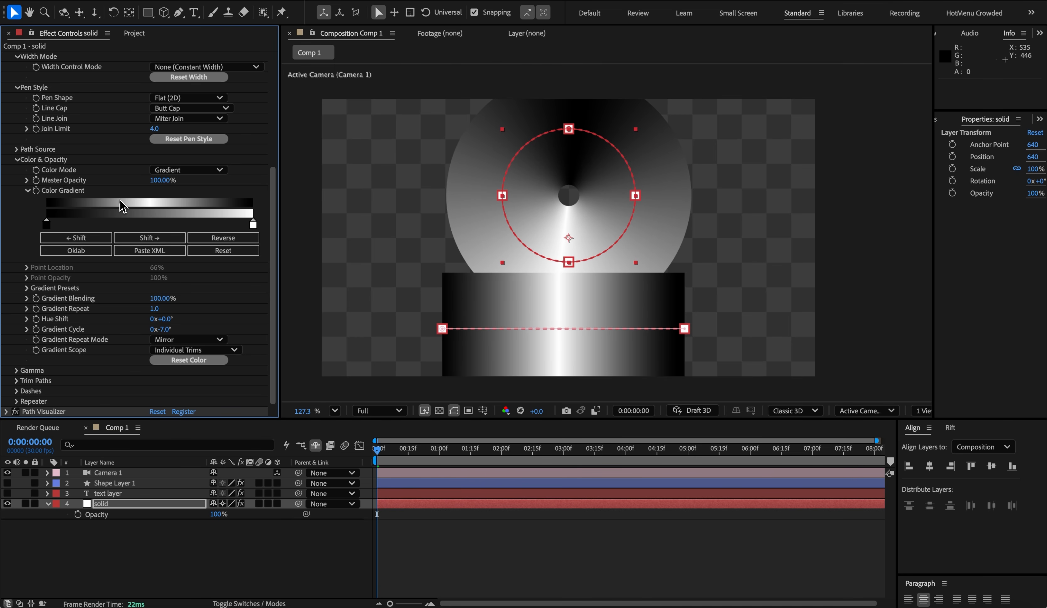
pyautogui.moveTo(161, 329); pyautogui.dragTo(199, 313)
# Step: Try a Gradient Repeat of 5 and undo the change
pyautogui.click(154, 308)
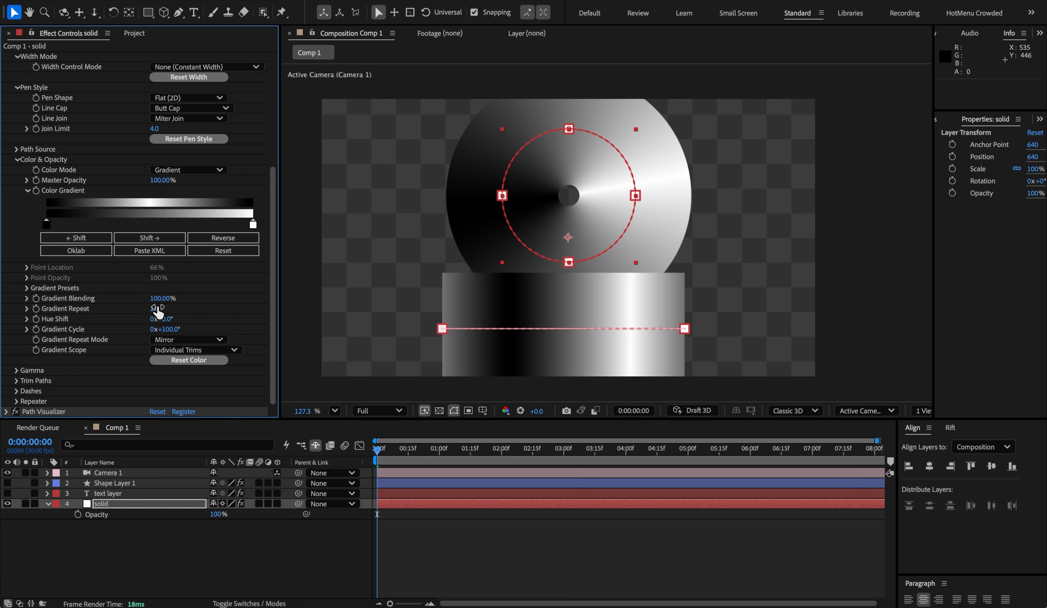
pyautogui.write('5')
pyautogui.press('Return')
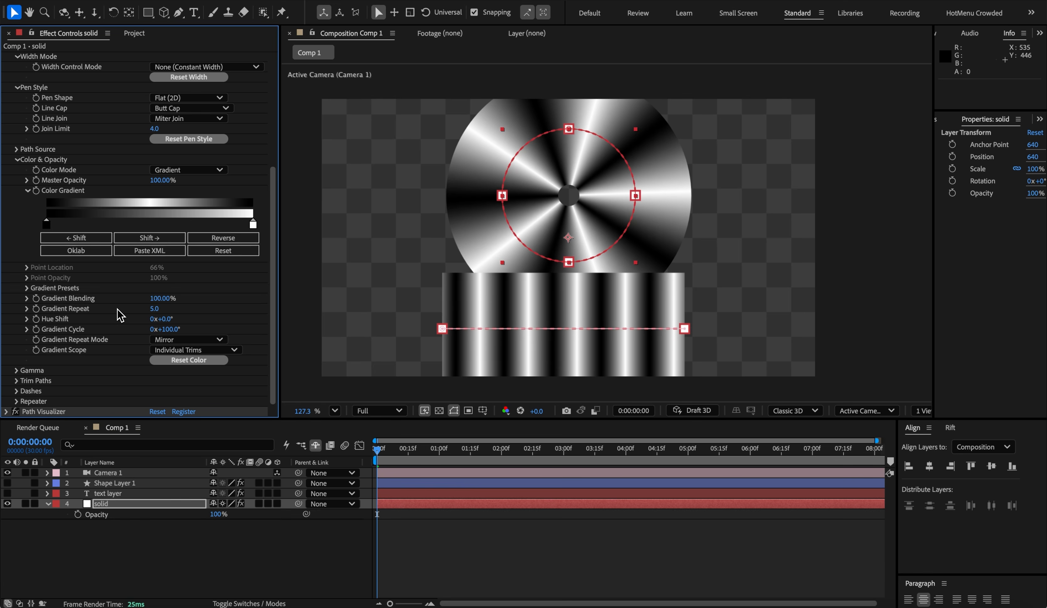
pyautogui.press('super+z')
# Step: Set Gradient Blending to 0% and expand the gradient presets
pyautogui.moveTo(161, 299); pyautogui.dragTo(86, 300)
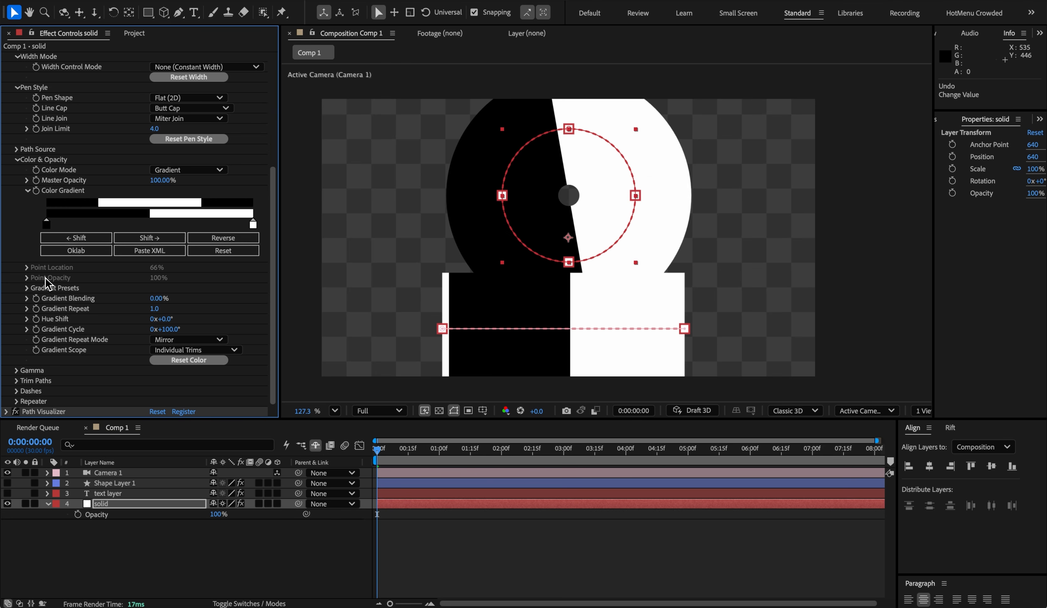
pyautogui.click(26, 287)
pyautogui.scroll(-10, 26, 293)
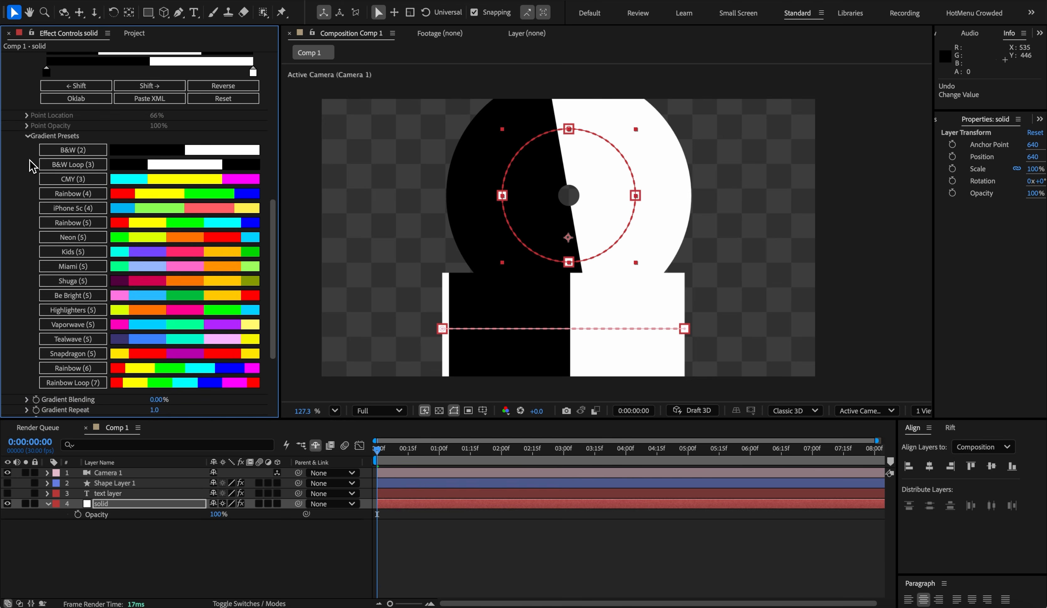
# Step: Set Hue Shift to 0x+150.0° and Gradient Blending to 100%
pyautogui.click(166, 376)
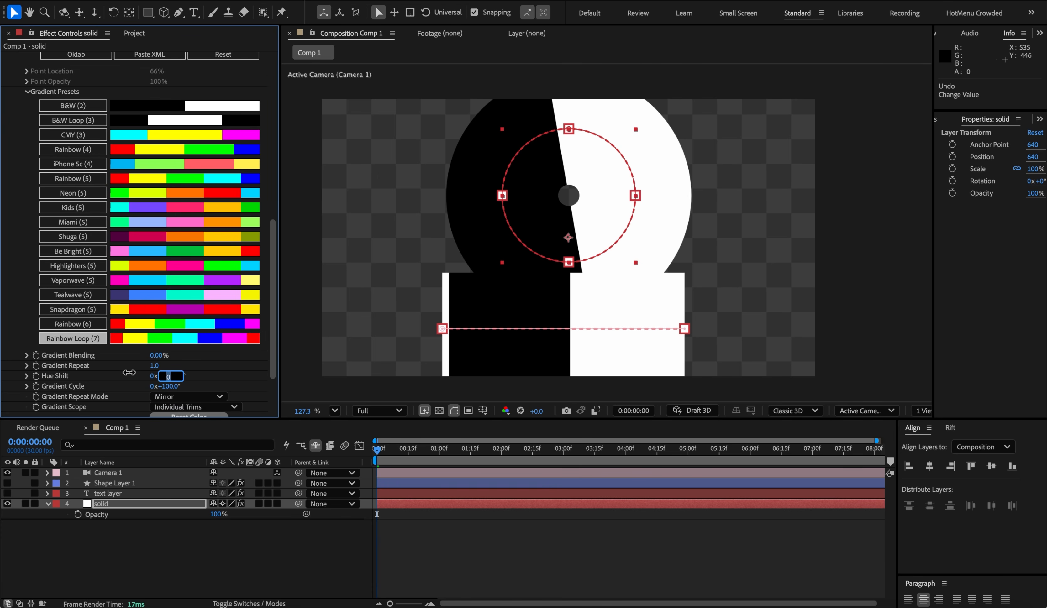
pyautogui.write('150')
pyautogui.press('Return')
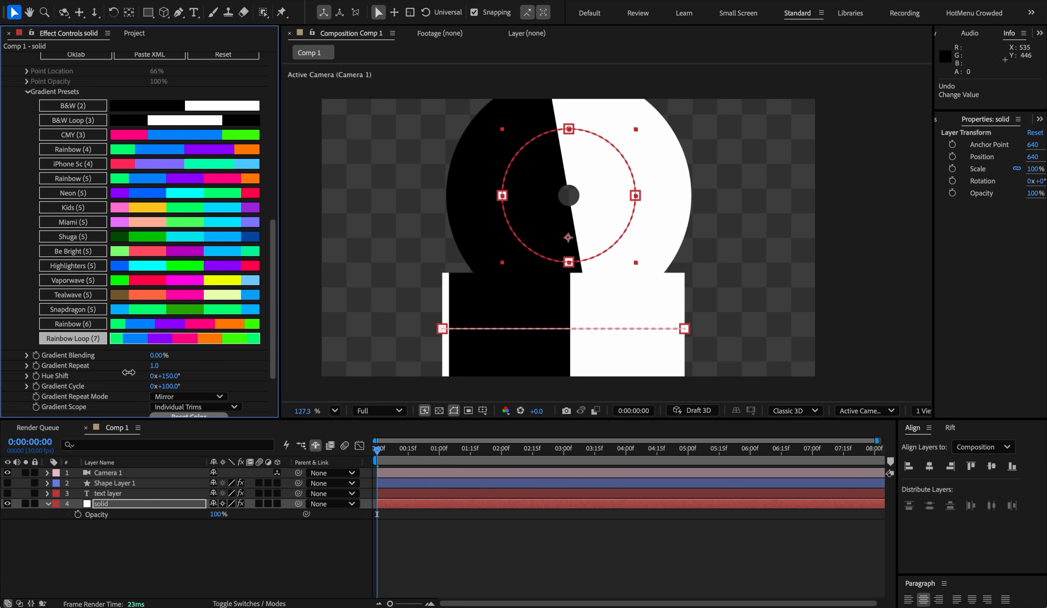
pyautogui.moveTo(154, 357); pyautogui.dragTo(252, 357)
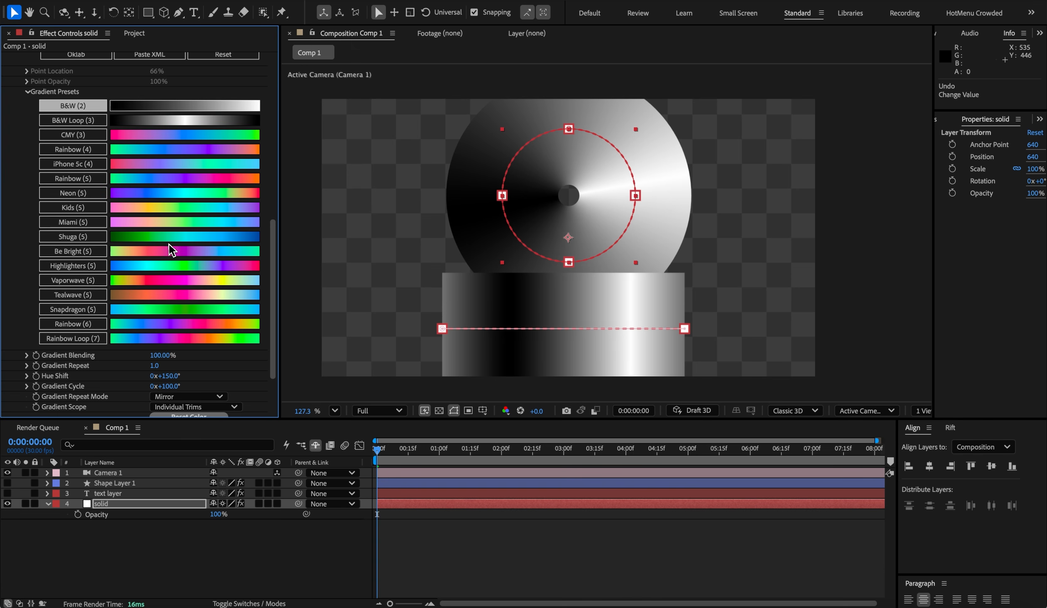
# Step: Set Hue Shift back to 0°
pyautogui.click(165, 376)
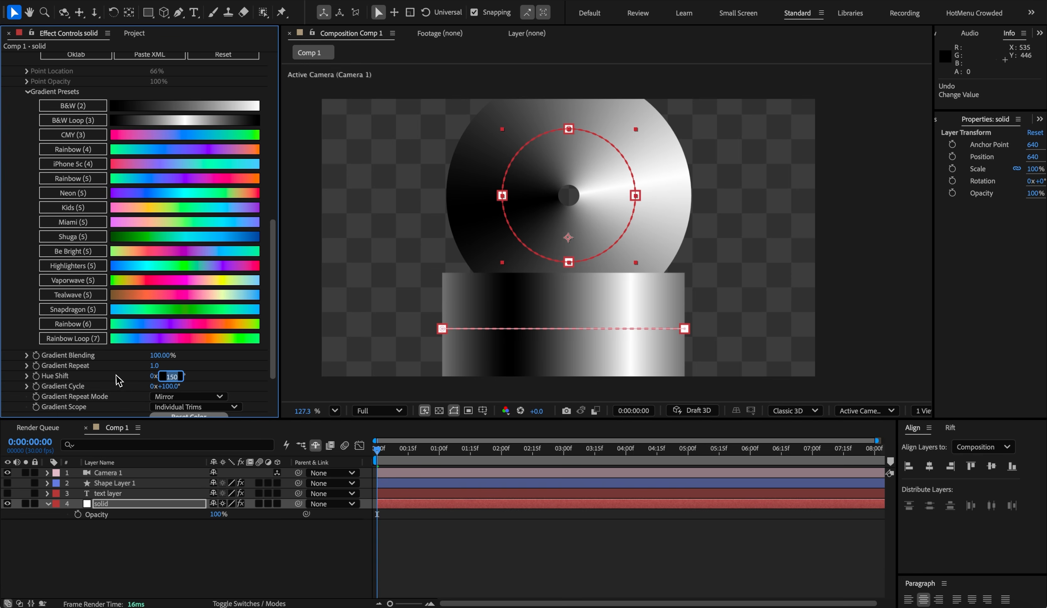
pyautogui.write('0')
pyautogui.press('Return')
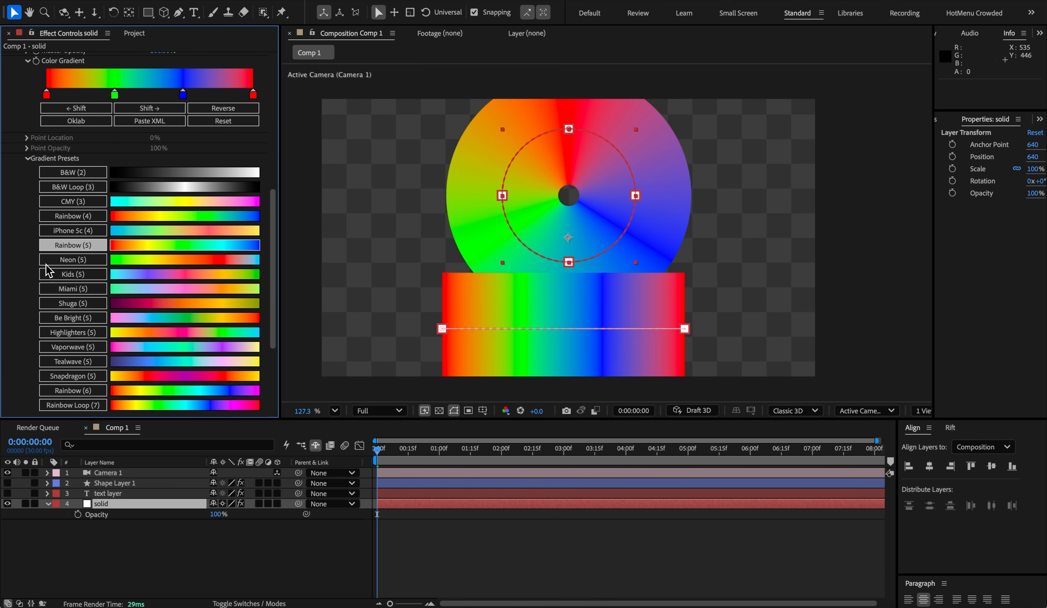
# Step: Apply the iPhone 5c (4) gradient preset, collapse the preset list, and set Gradient Repeat Mode to Mirror
pyautogui.click(63, 235)
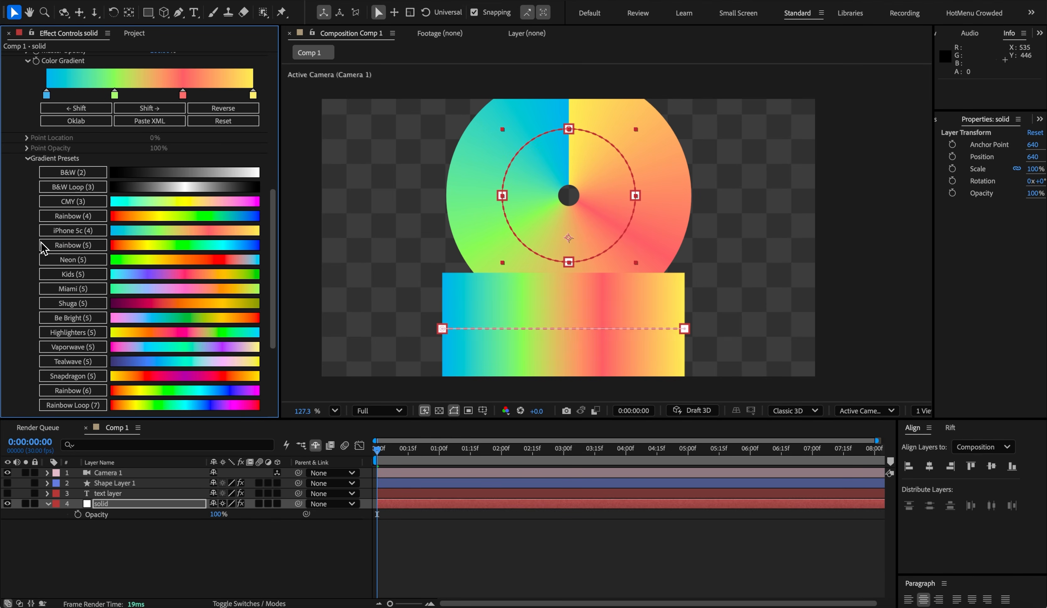
pyautogui.scroll(3, 15, 256)
pyautogui.click(27, 235)
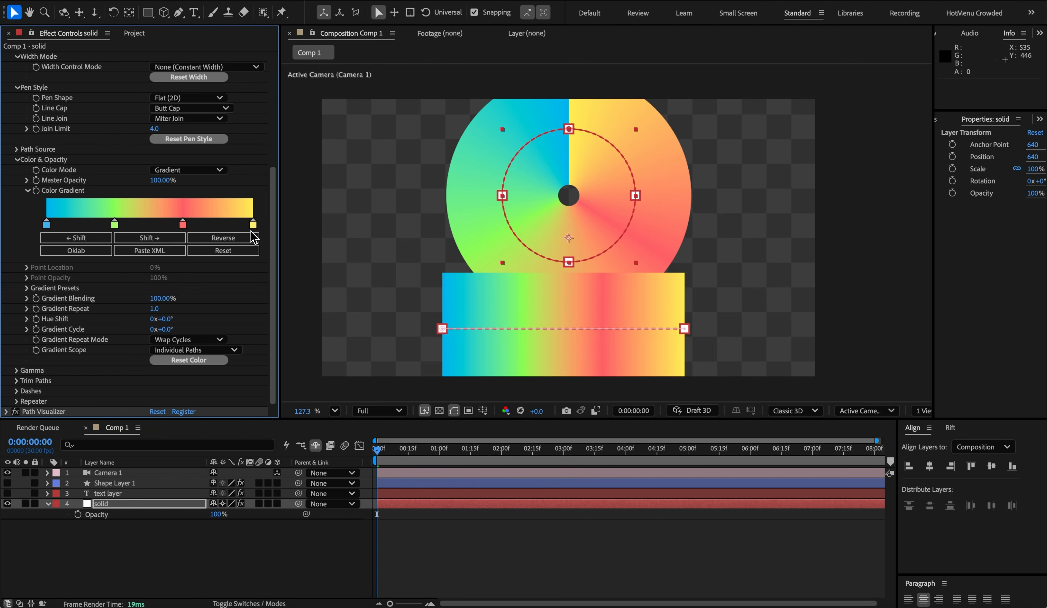
pyautogui.click(200, 340)
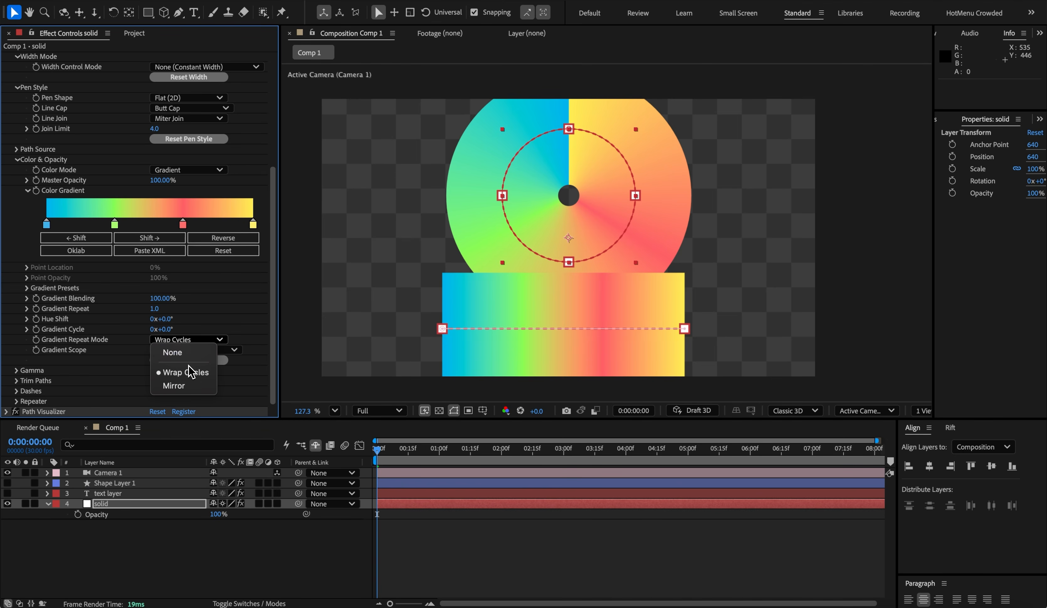
pyautogui.click(185, 388)
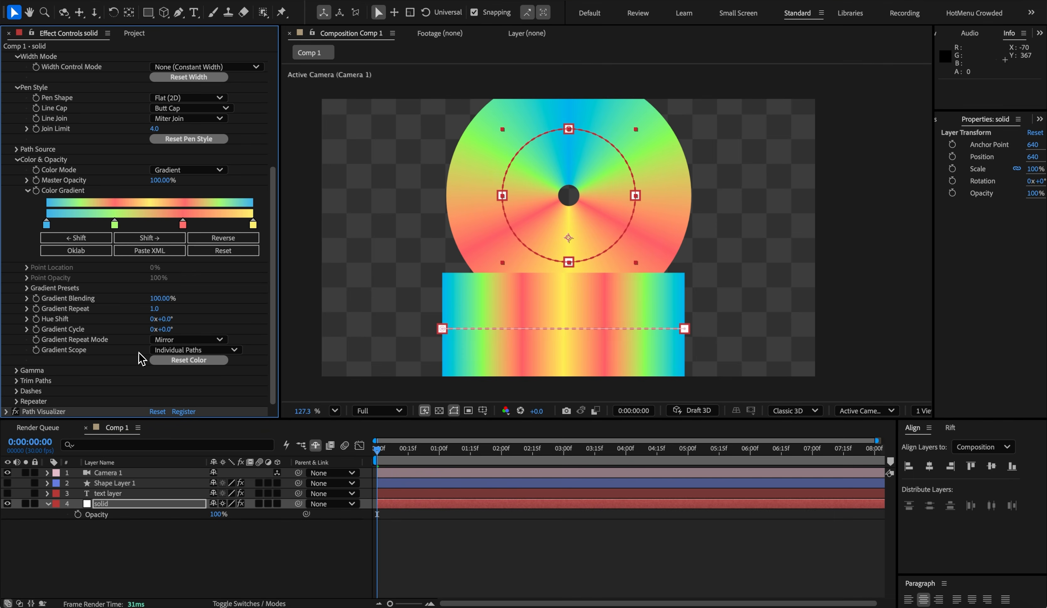
# Step: Set Gradient Repeat Mode to Wrap Cycles and move both end color stops inward, placing the blue one at 14%
pyautogui.click(171, 339)
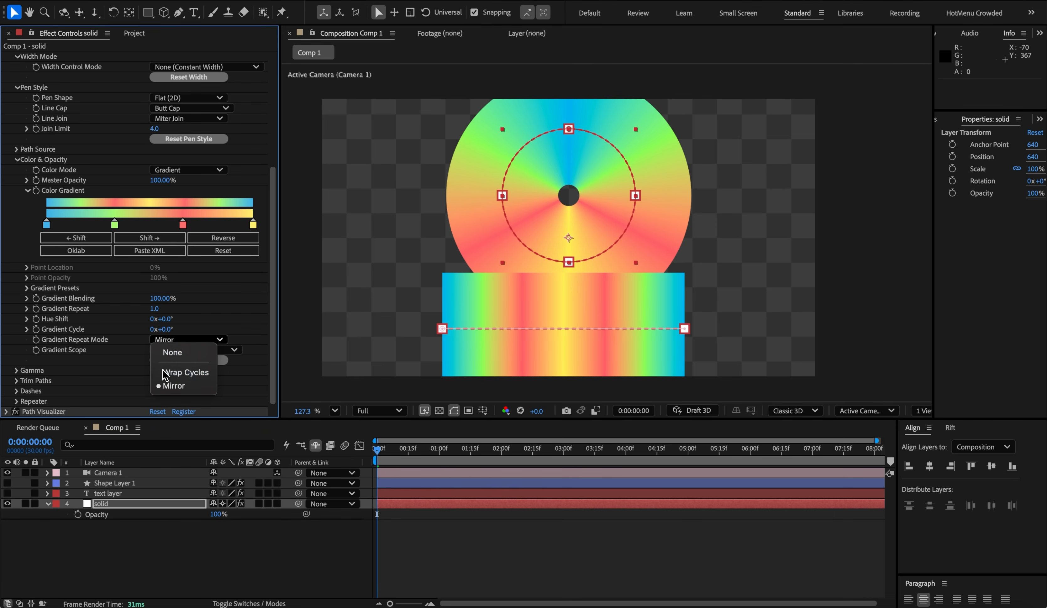
pyautogui.click(166, 373)
pyautogui.moveTo(252, 225); pyautogui.dragTo(223, 232)
pyautogui.moveTo(48, 225); pyautogui.dragTo(76, 225)
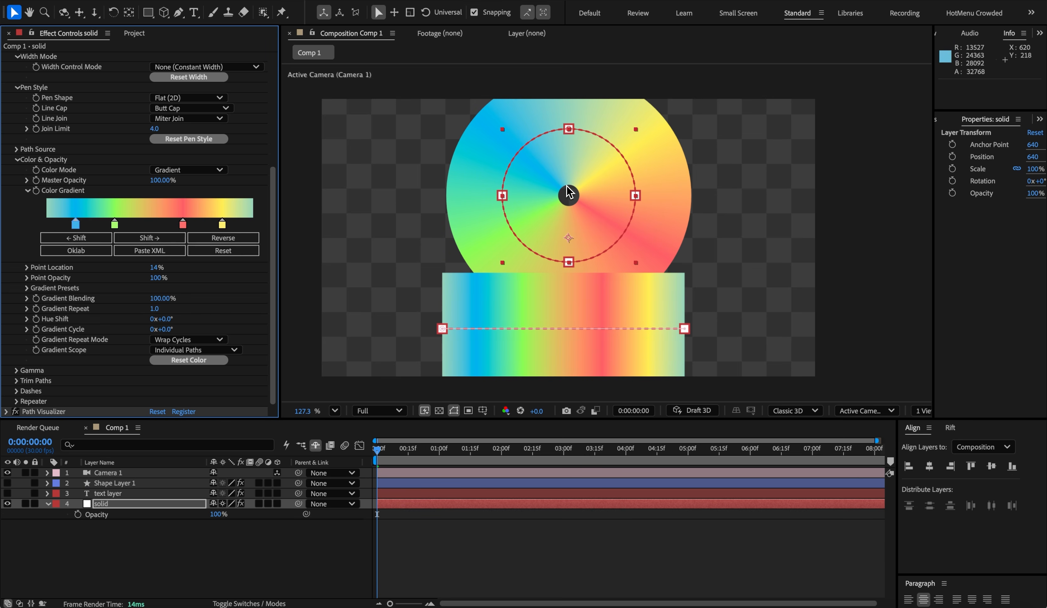
# Step: Collapse Color & Opacity, expand the Gamma settings, and check the scene's gamma info
pyautogui.click(16, 159)
pyautogui.click(17, 338)
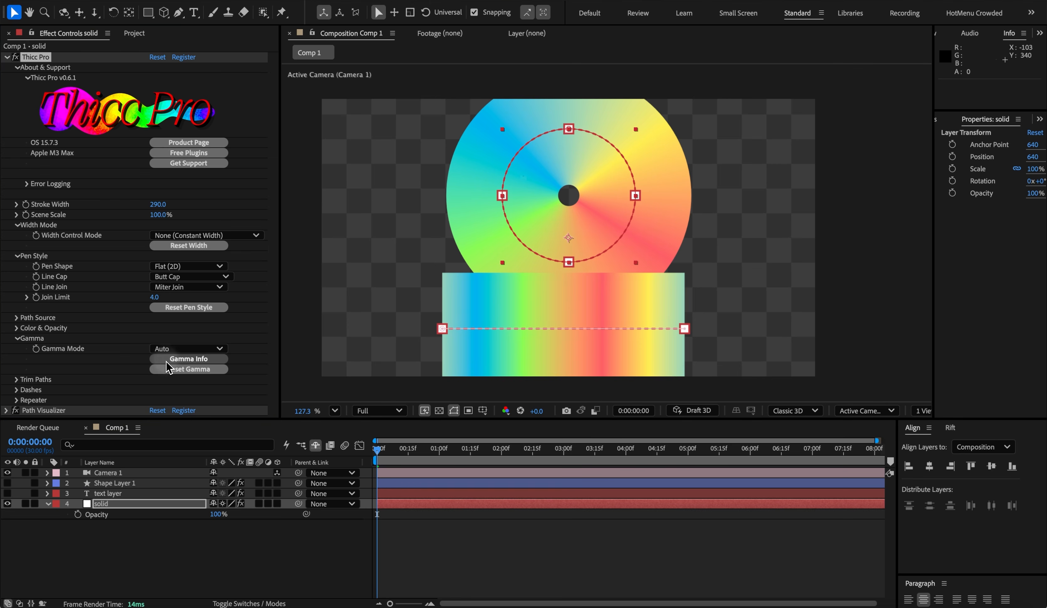
pyautogui.click(177, 358)
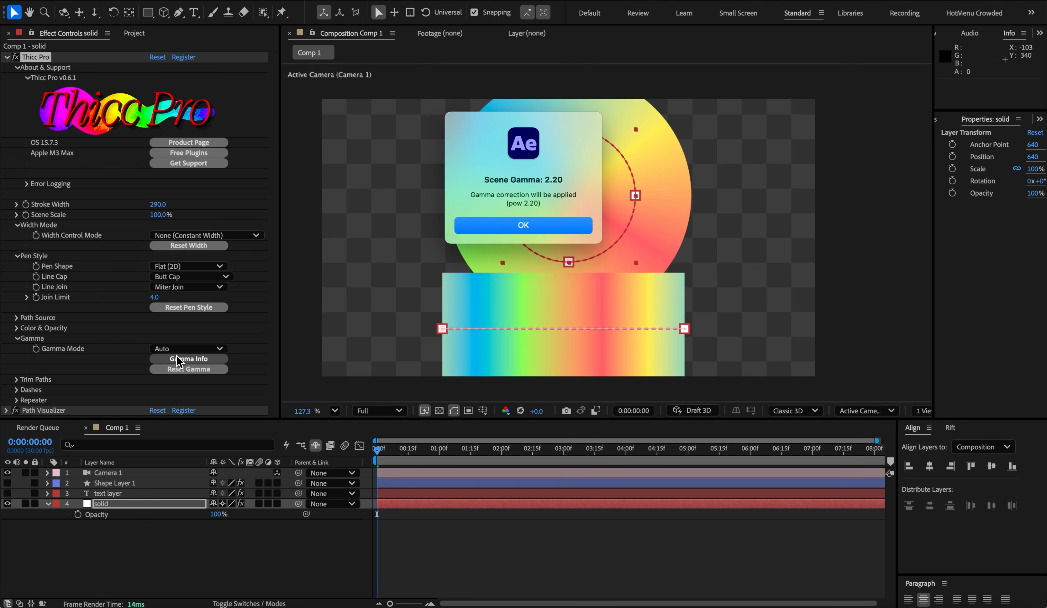
pyautogui.click(544, 225)
# Step: Review the color settings of the project without changing them, and return to the solid's effect controls
pyautogui.click(132, 35)
pyautogui.click(73, 410)
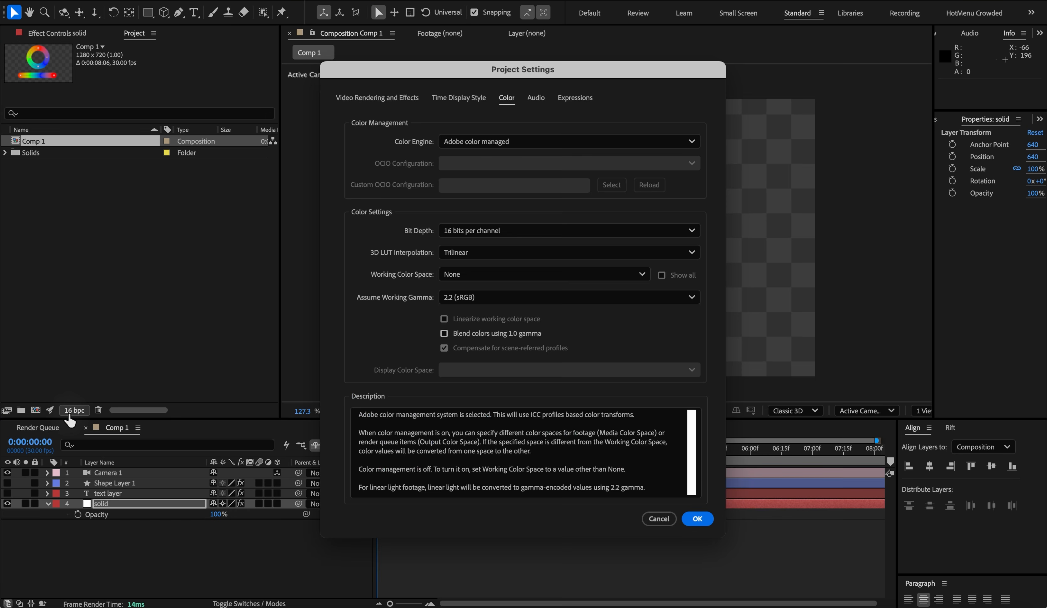
pyautogui.click(646, 516)
pyautogui.click(58, 33)
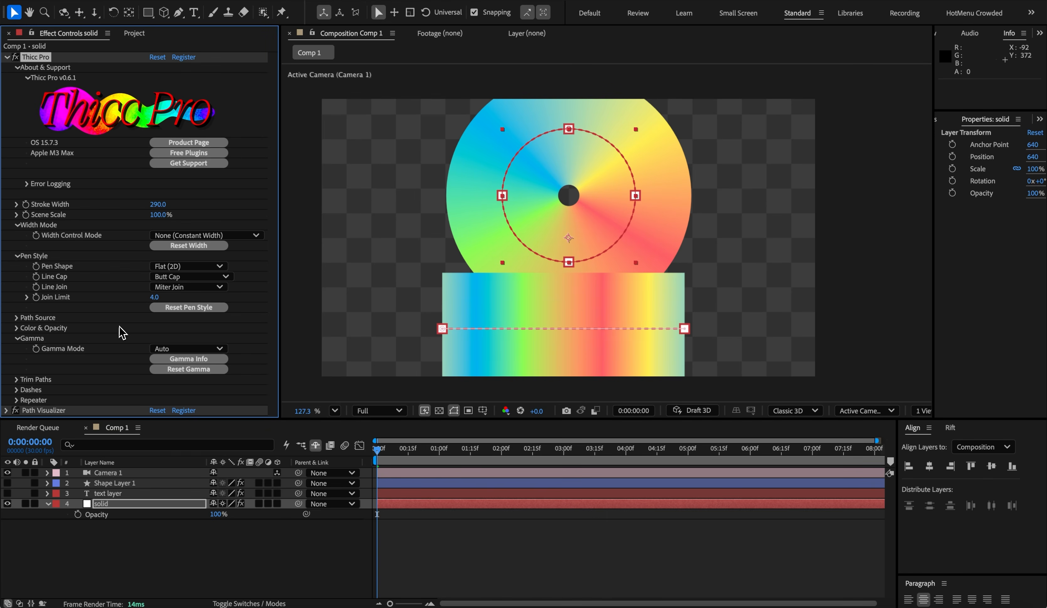
# Step: Set Gamma Mode to Off and expand the Color & Opacity settings
pyautogui.click(161, 350)
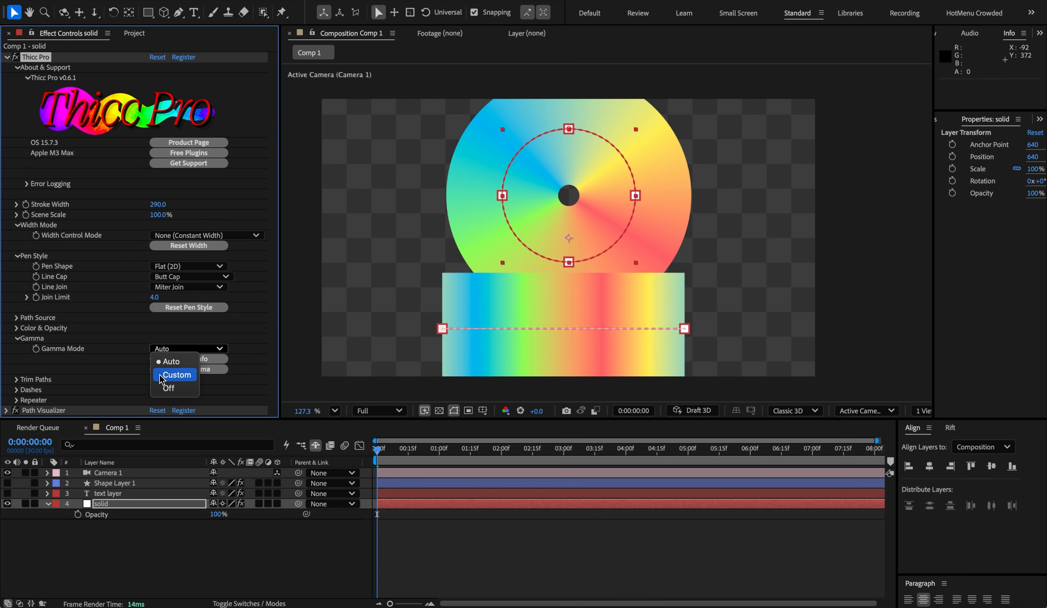
pyautogui.click(169, 388)
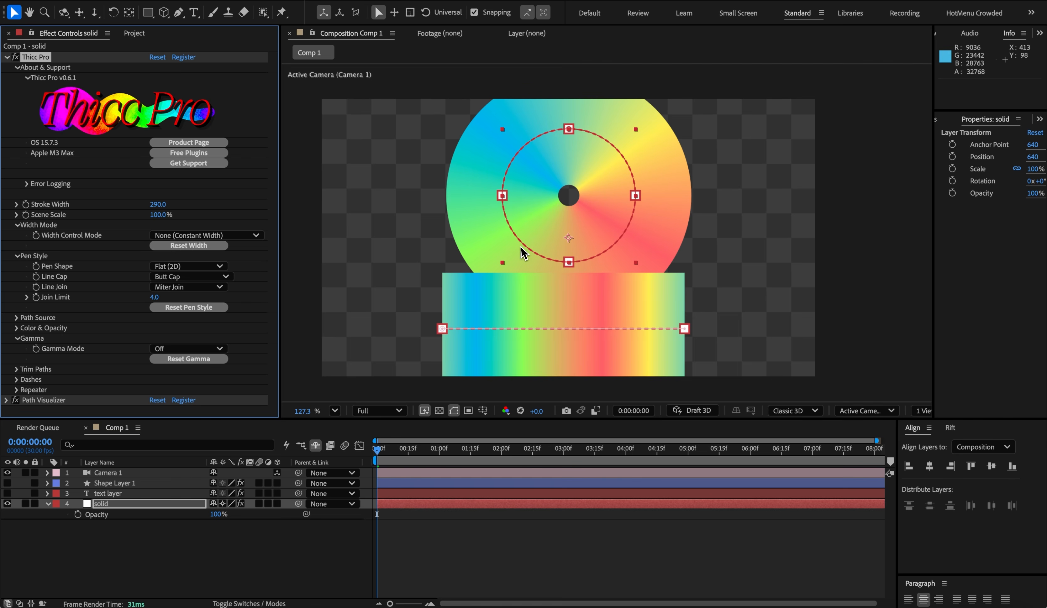
pyautogui.click(17, 328)
pyautogui.scroll(-5, 18, 335)
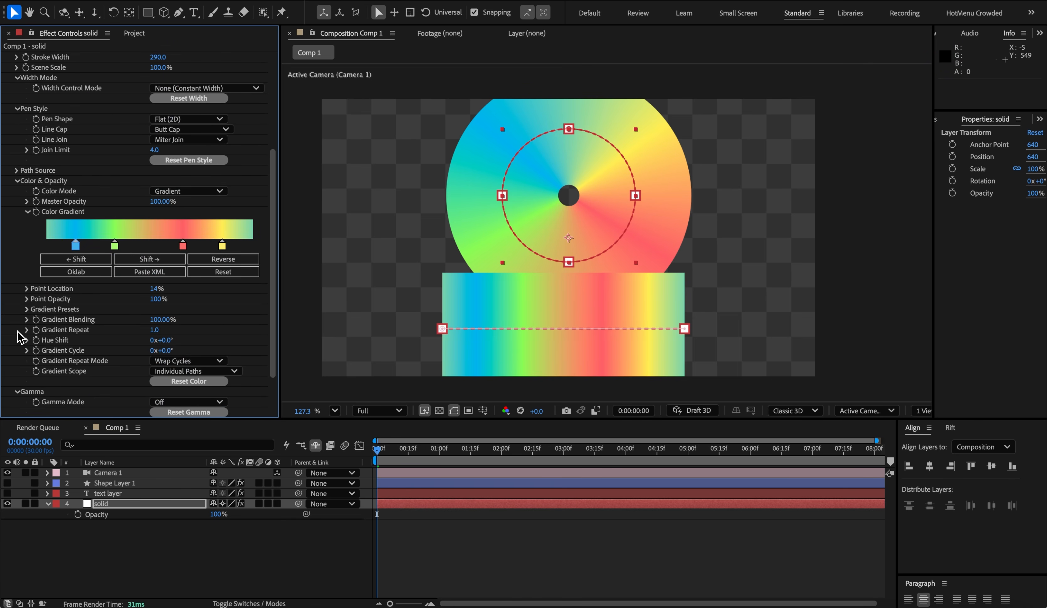
# Step: Apply the Rainbow (4) gradient preset, collapse the preset list, and set Gamma Mode to Auto
pyautogui.click(27, 309)
pyautogui.scroll(-5, 29, 317)
pyautogui.click(58, 216)
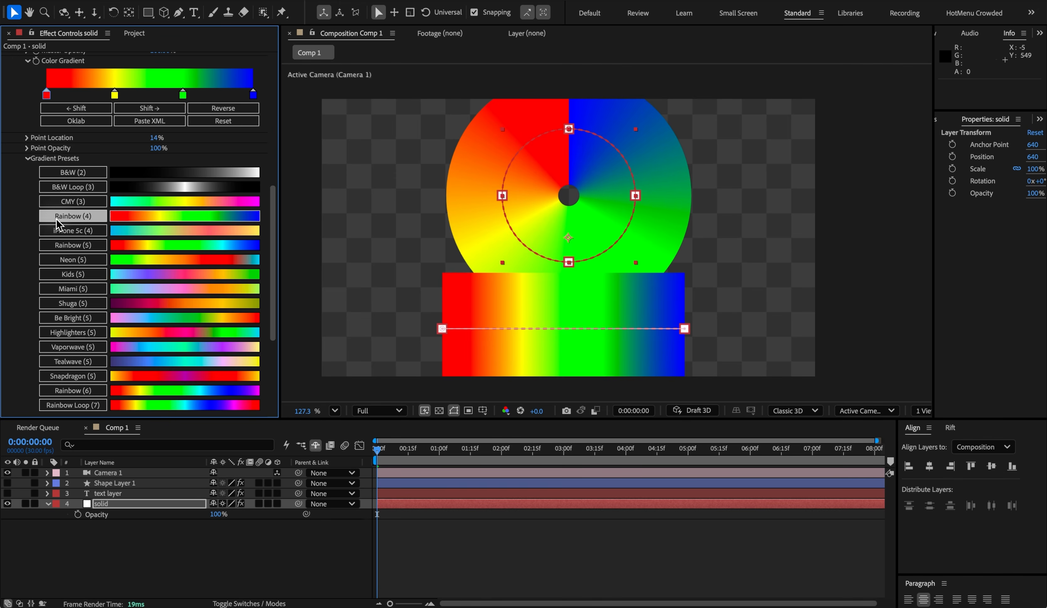
pyautogui.click(28, 158)
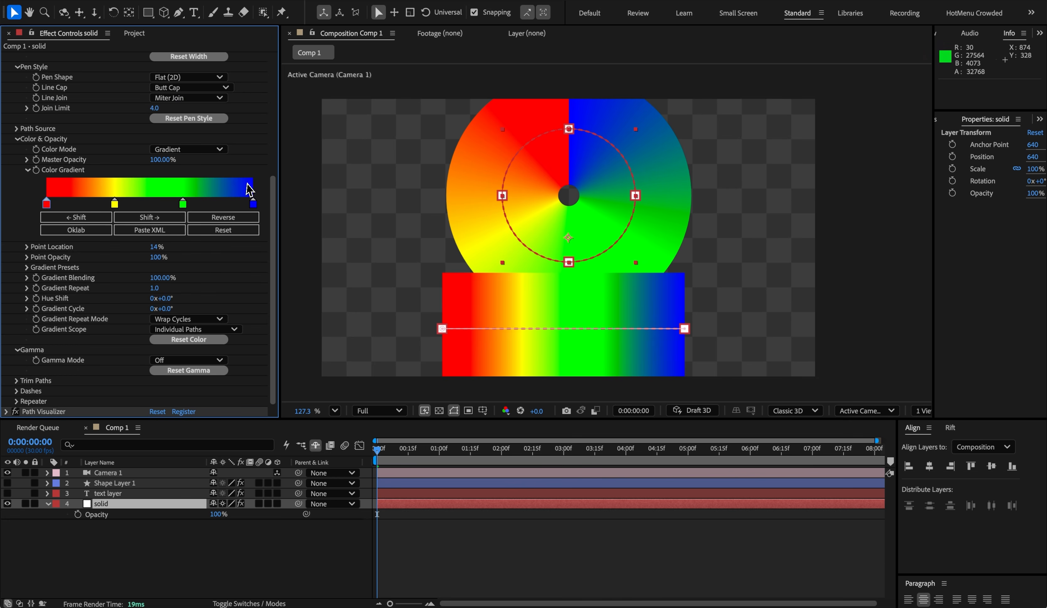
pyautogui.click(220, 361)
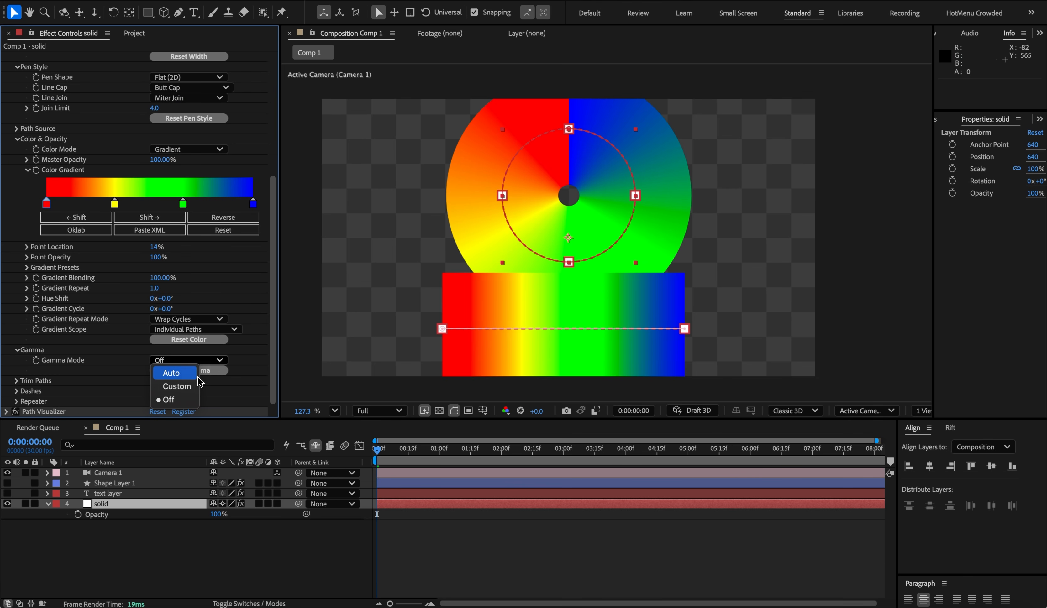
pyautogui.click(191, 378)
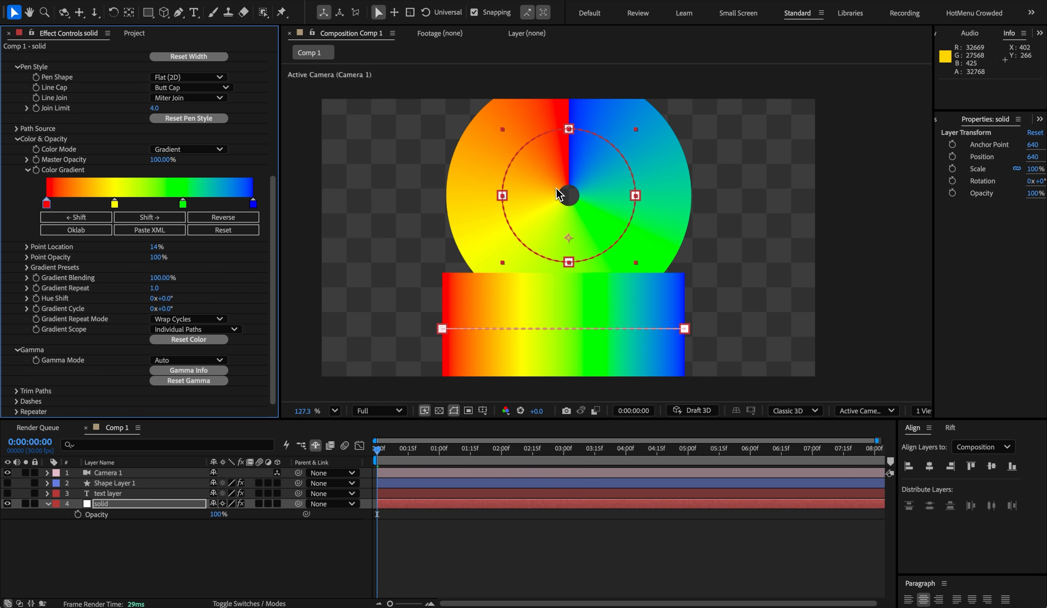
# Step: Set Gamma Mode to Custom and try a Gamma Factor of 5, followed by 0.1
pyautogui.click(192, 360)
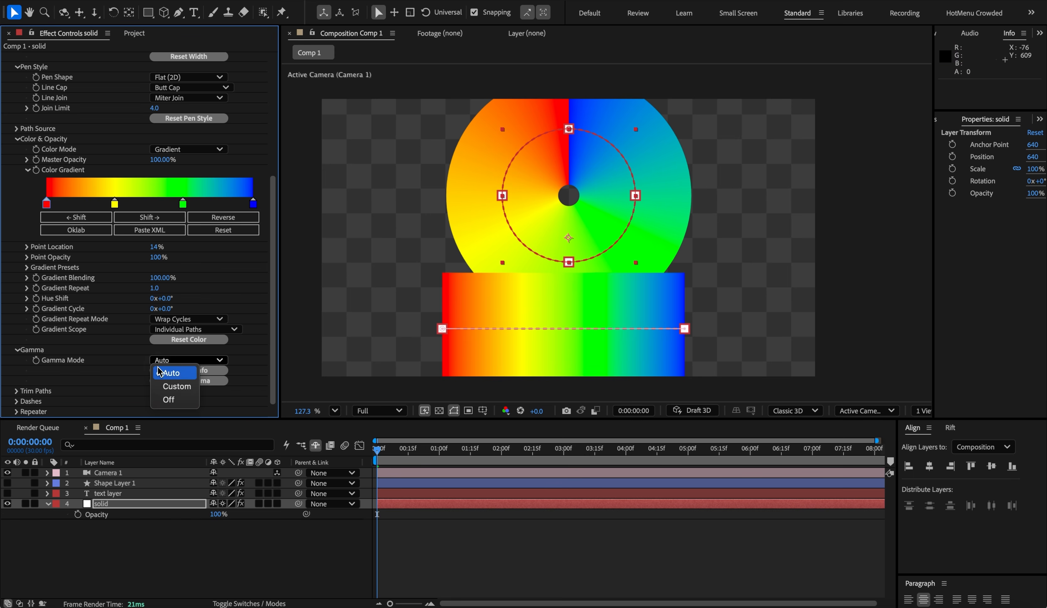
pyautogui.click(163, 385)
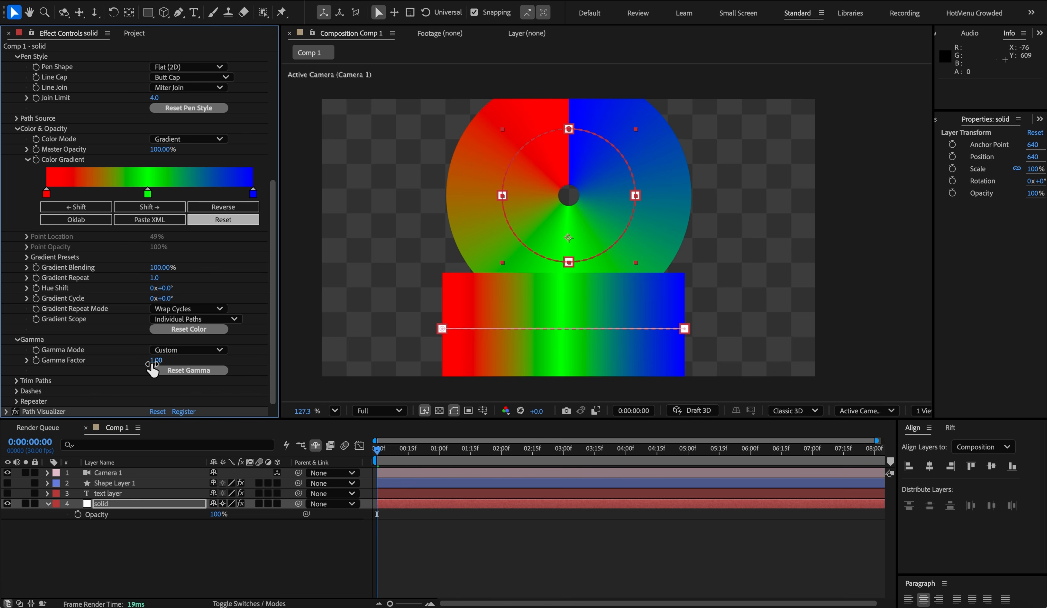
pyautogui.click(154, 361)
pyautogui.write('5')
pyautogui.click(132, 363)
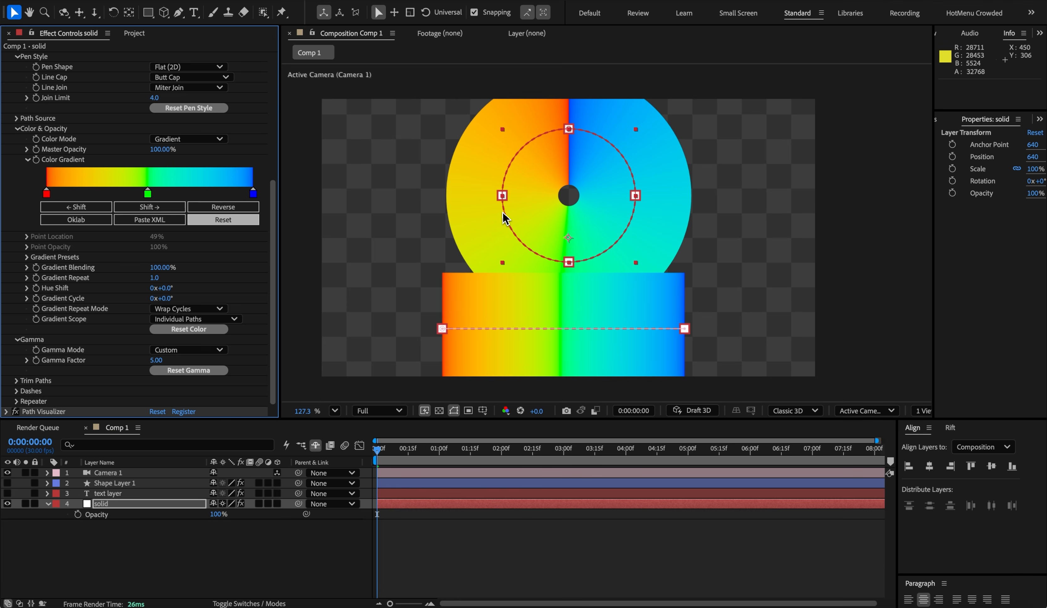
pyautogui.click(155, 361)
pyautogui.write('0.1')
pyautogui.click(130, 368)
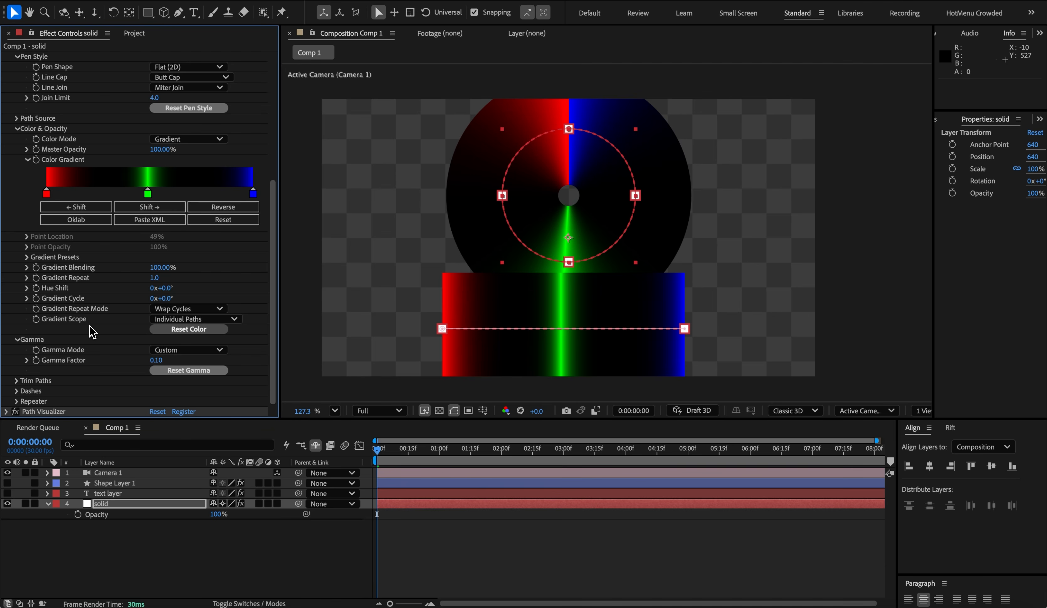
# Step: Reset the gamma settings to their defaults
pyautogui.click(201, 370)
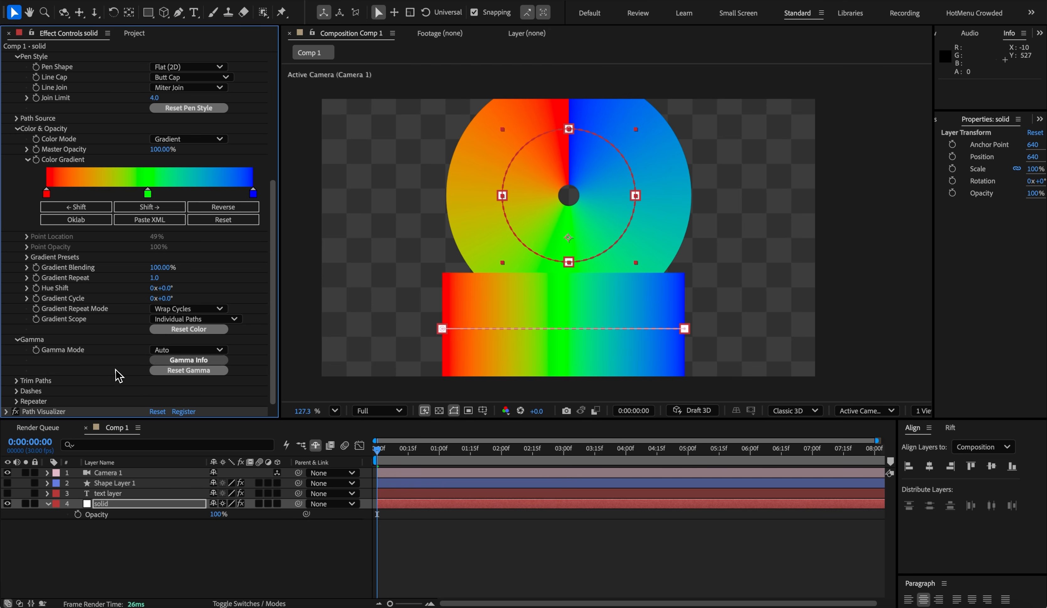
pyautogui.click(163, 351)
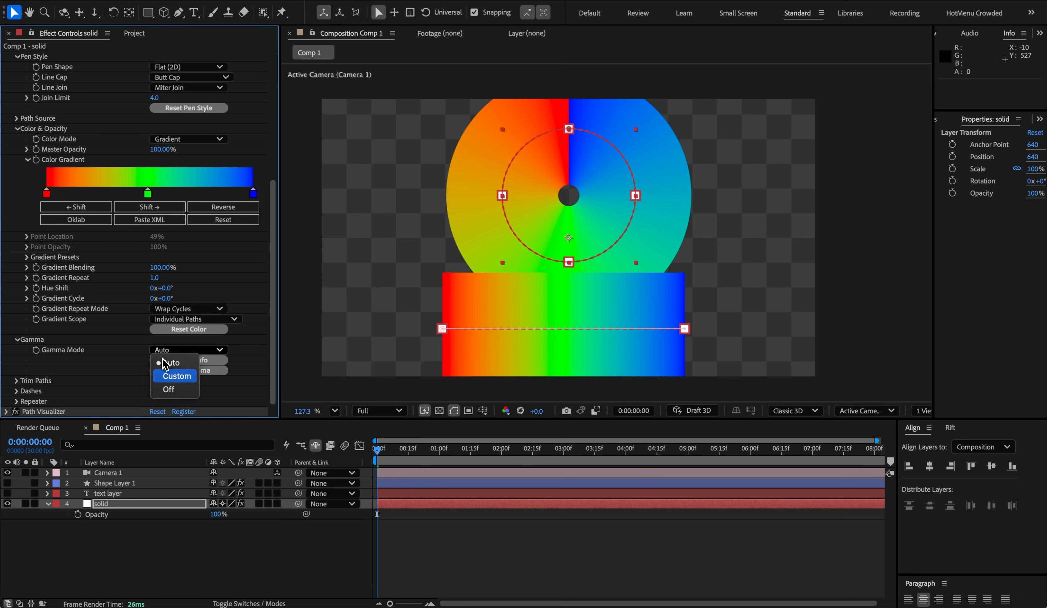
pyautogui.click(84, 358)
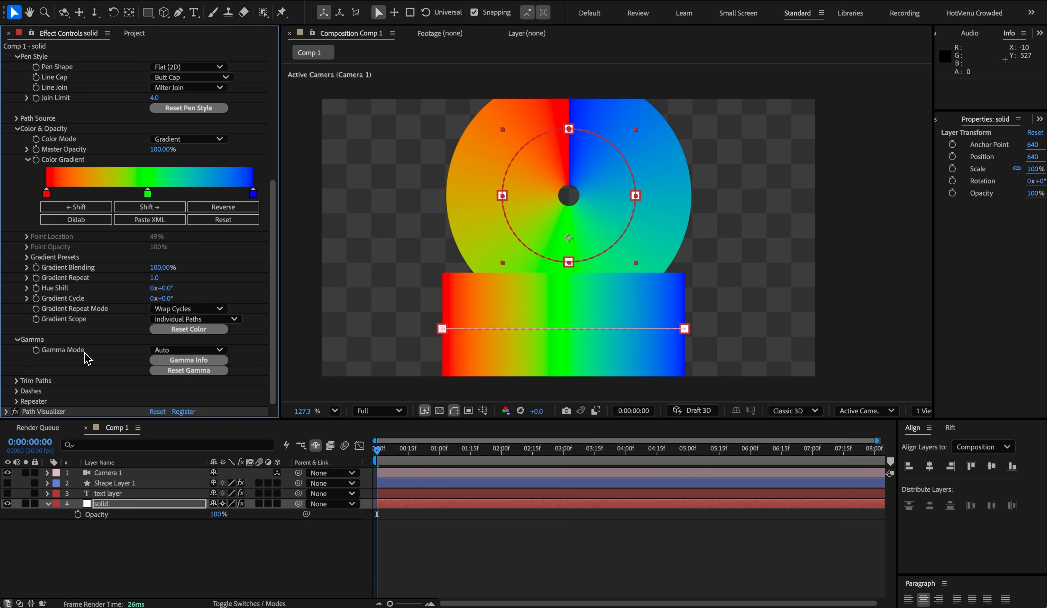
# Step: Collapse the Gamma settings and expand the Trim Paths settings
pyautogui.click(18, 339)
pyautogui.click(16, 381)
pyautogui.scroll(-3, 16, 386)
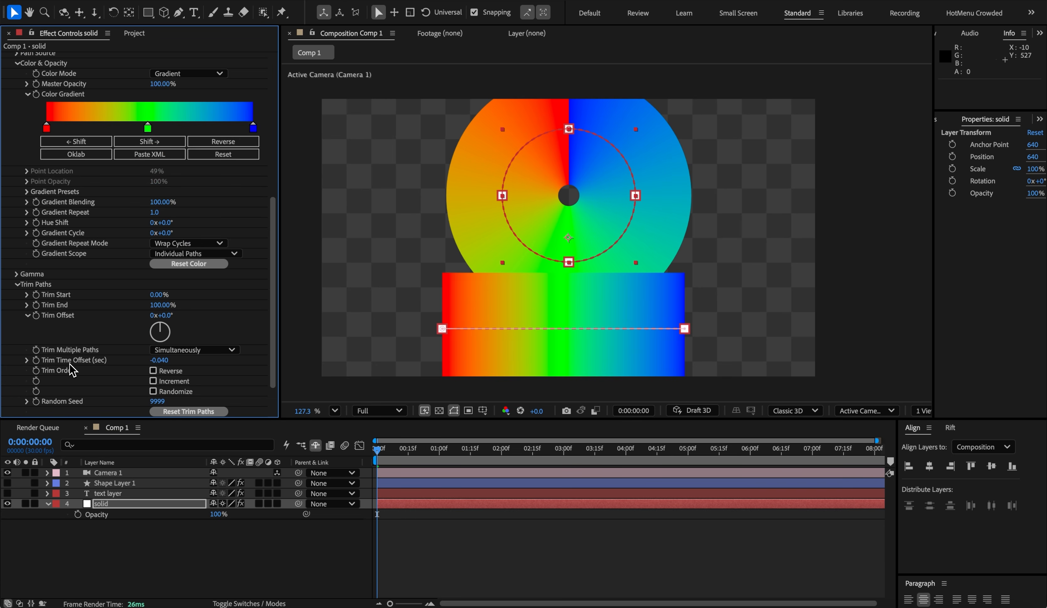
# Step: Set Trim End to 76% with Trim Multiple Paths on Simultaneously, and try a different Trim Time Offset
pyautogui.click(155, 352)
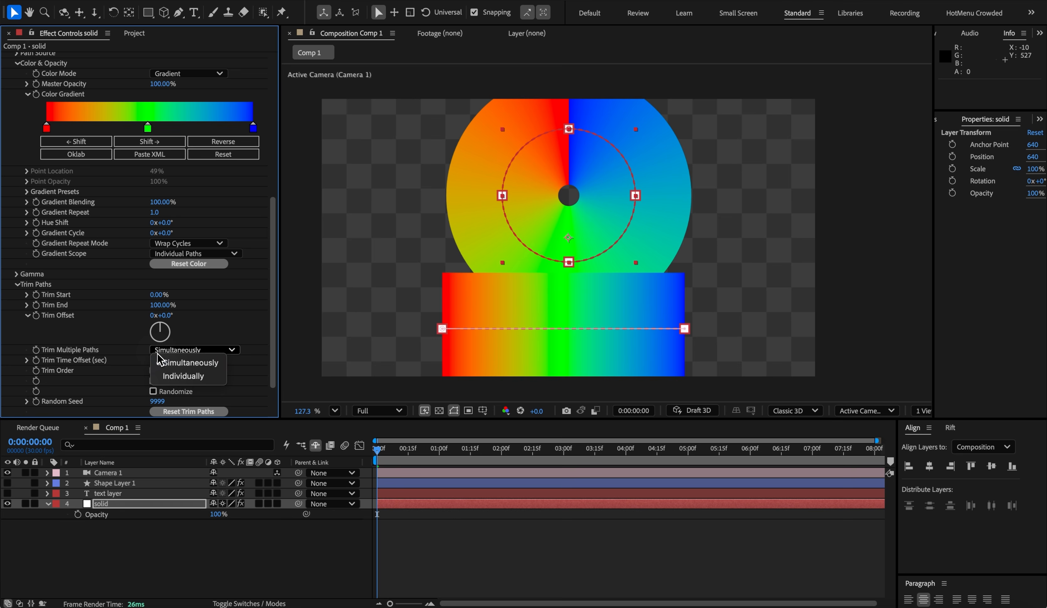
pyautogui.click(133, 360)
pyautogui.moveTo(153, 305)
pyautogui.mouseDown()
pyautogui.moveTo(127, 306)
pyautogui.moveTo(153, 306)
pyautogui.moveTo(142, 306)
pyautogui.mouseUp()
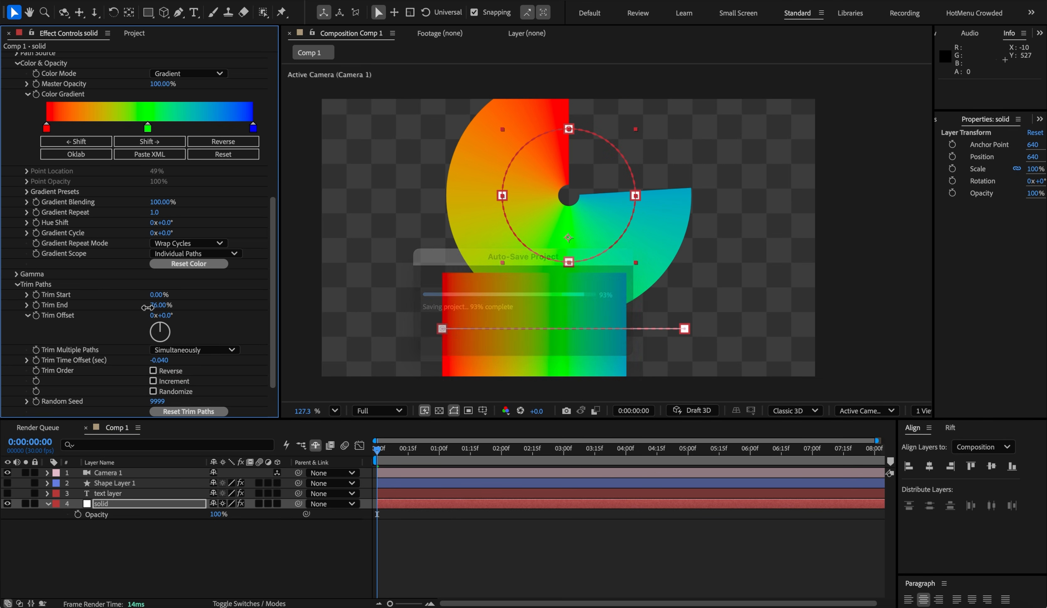
pyautogui.click(178, 352)
pyautogui.click(105, 362)
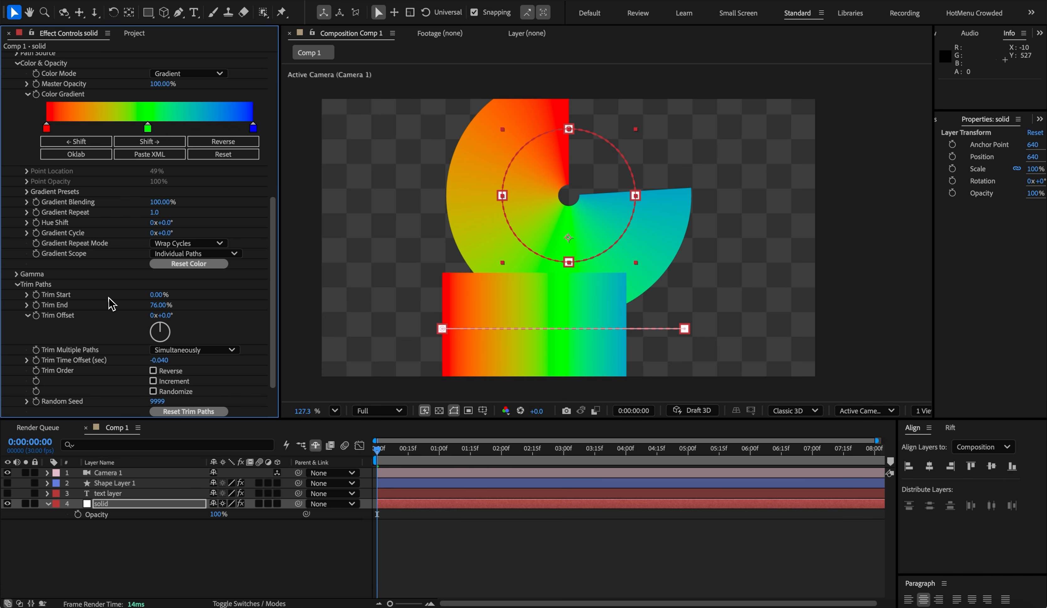
pyautogui.moveTo(159, 361); pyautogui.dragTo(100, 360)
pyautogui.moveTo(309, 364); pyautogui.dragTo(217, 377)
# Step: Set Trim Multiple Paths to Individually and randomize the trim order with a Random Seed of 9938
pyautogui.click(192, 349)
pyautogui.click(171, 376)
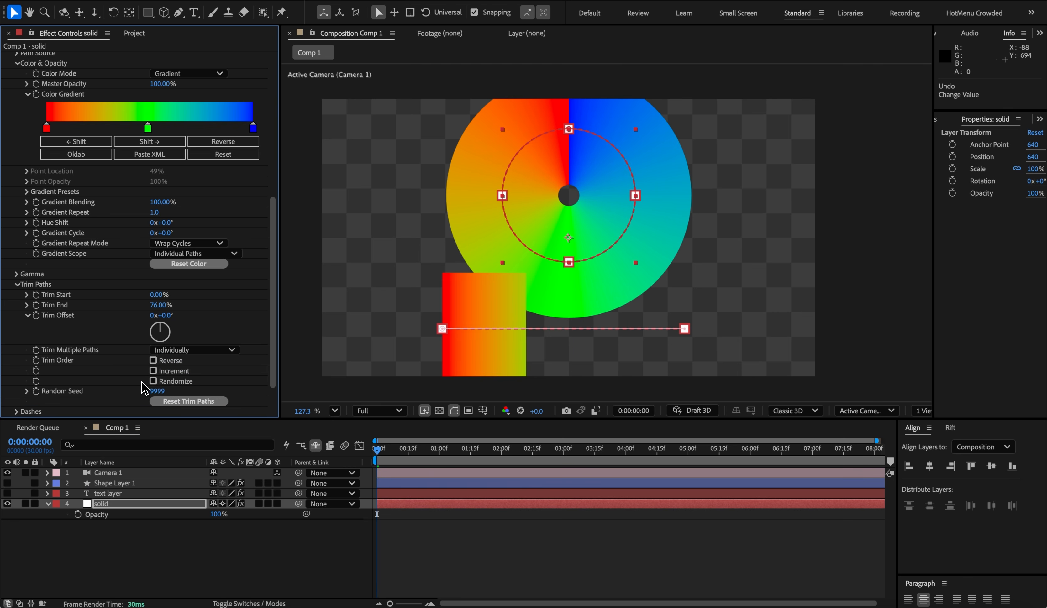
pyautogui.press('m')
pyautogui.press('m')
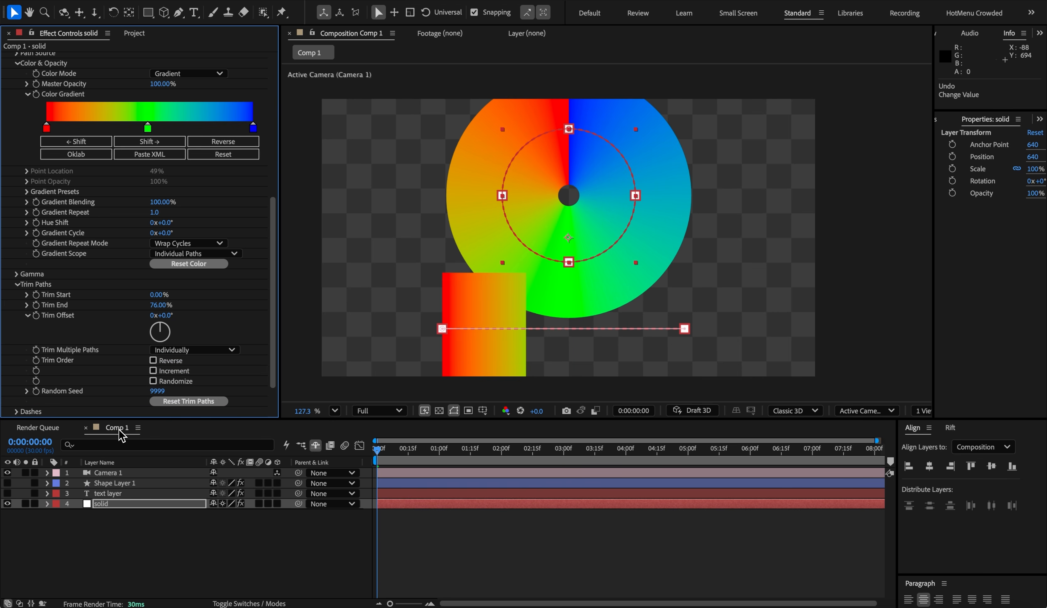
pyautogui.click(153, 381)
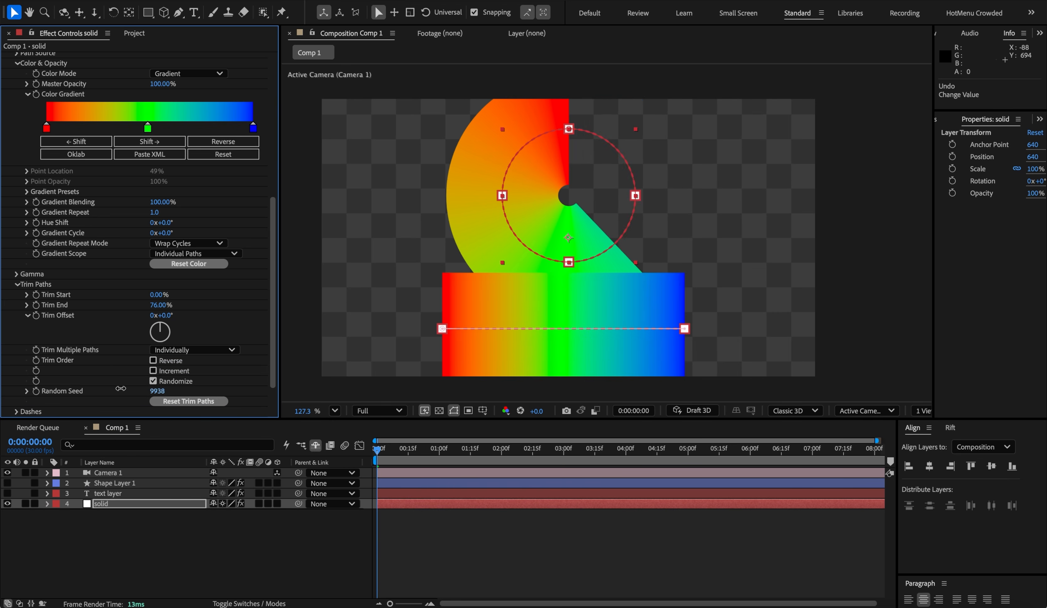
# Step: Reset and collapse the Trim Paths settings, and expand the Repeater settings
pyautogui.click(17, 411)
pyautogui.click(17, 350)
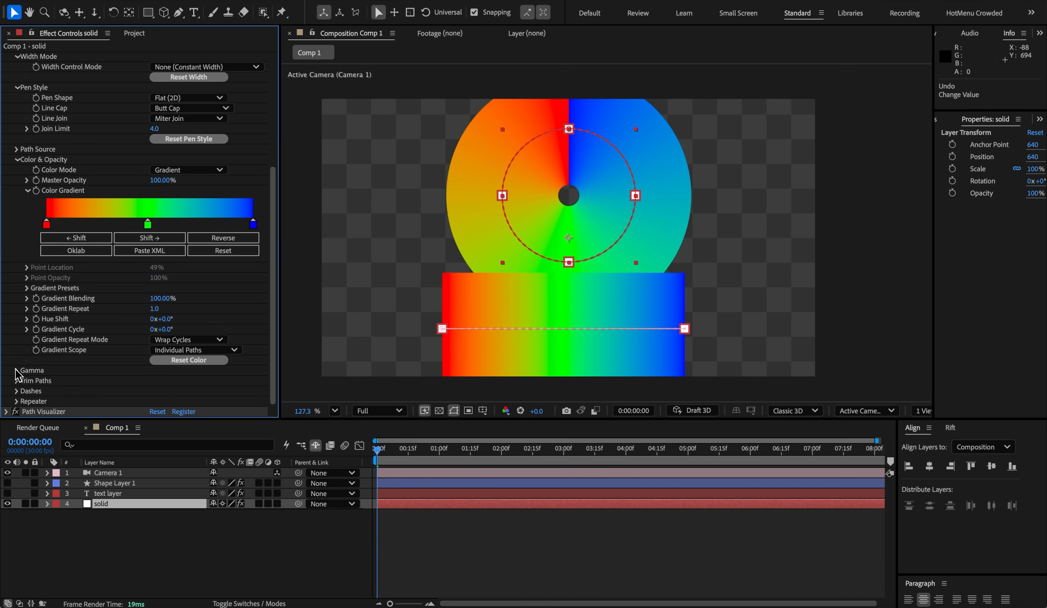
pyautogui.click(16, 401)
# Step: Set the Stroke Width to 20
pyautogui.scroll(6, 86, 311)
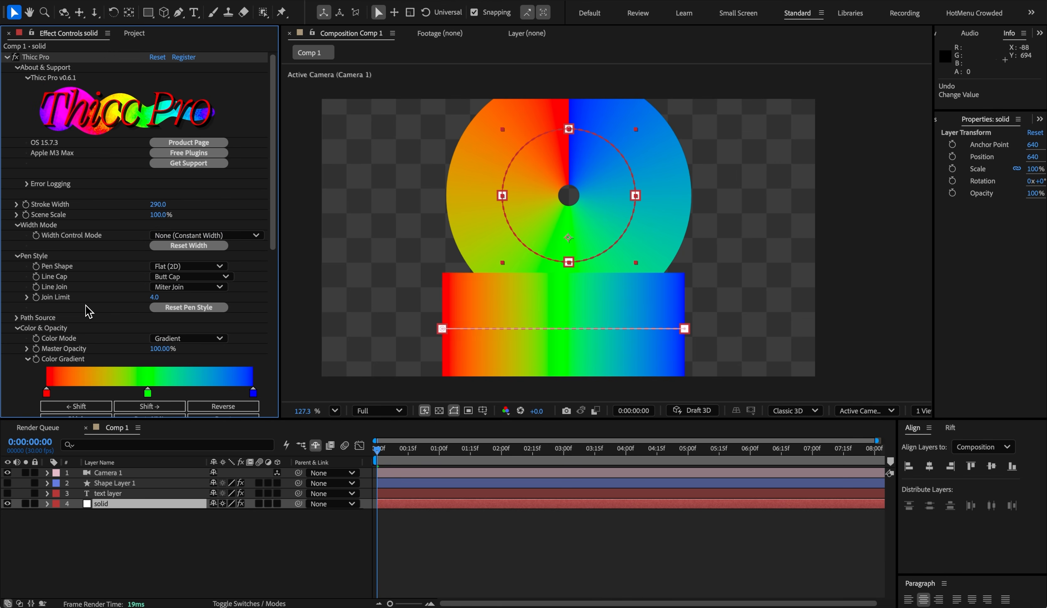
pyautogui.click(157, 204)
pyautogui.write('20')
pyautogui.press('Return')
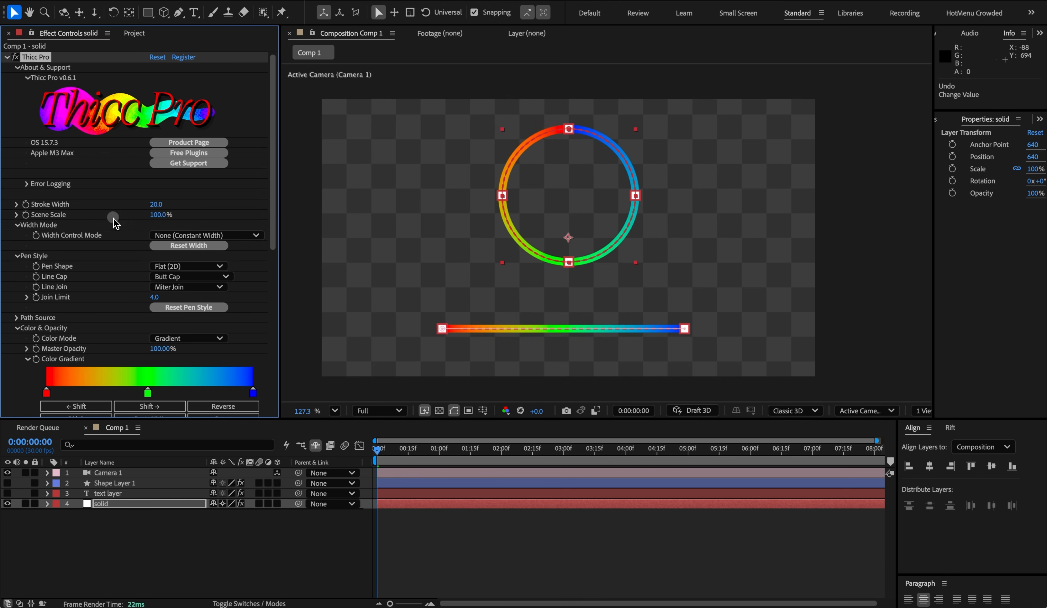
# Step: Enable the Repeater and offset its copies with Position X 150 and Position Y 60
pyautogui.scroll(-1, 111, 251)
pyautogui.scroll(-8, 111, 251)
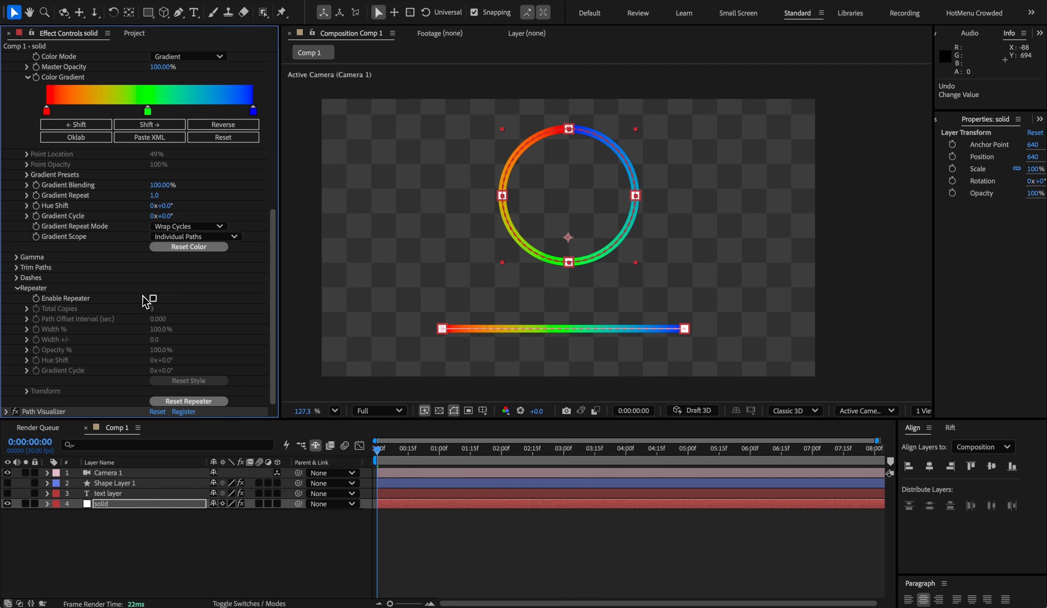
pyautogui.click(153, 299)
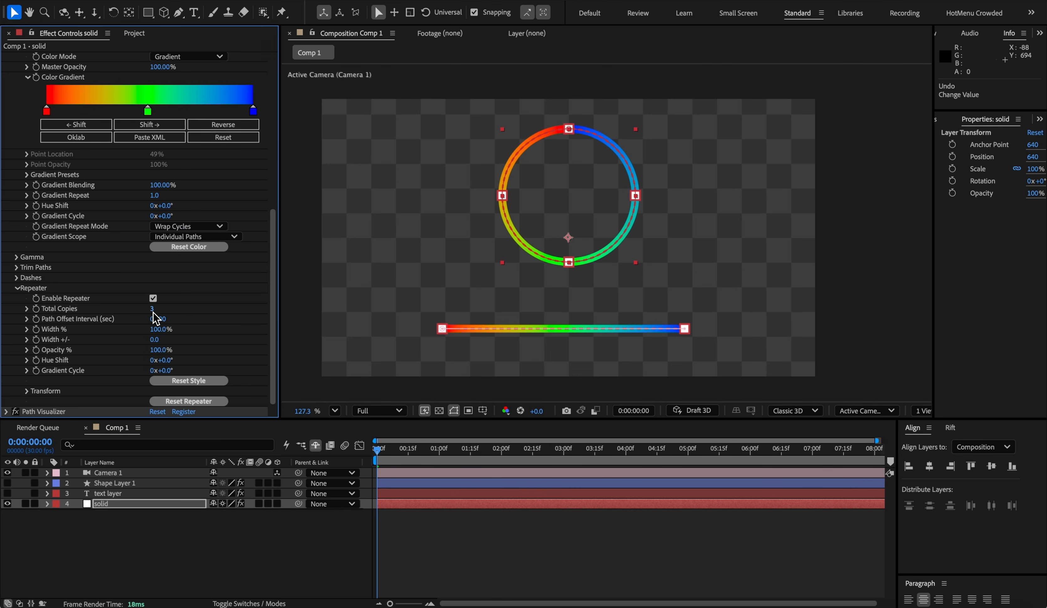
pyautogui.click(26, 393)
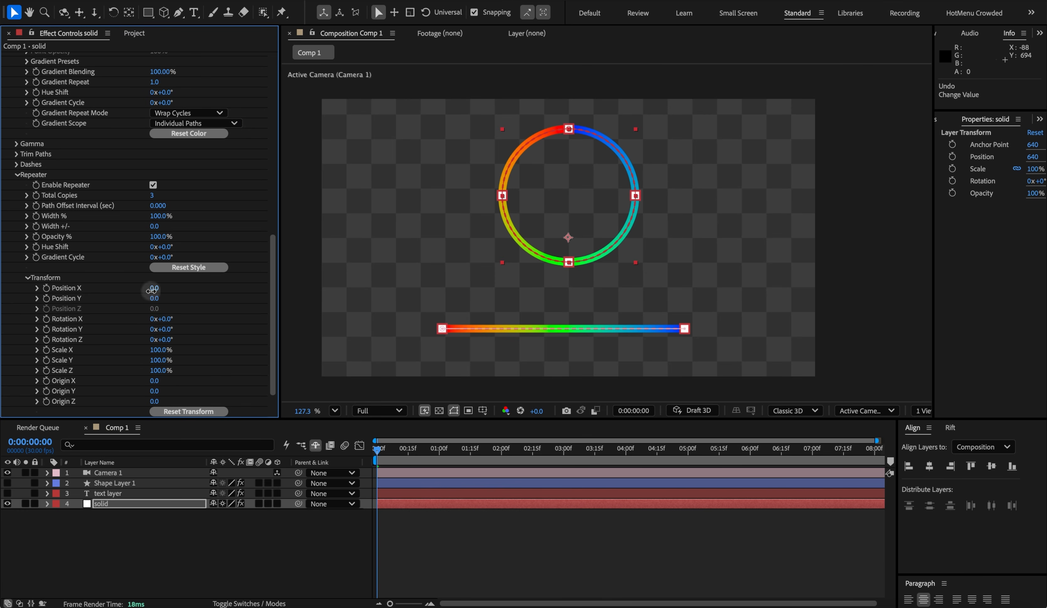
pyautogui.moveTo(155, 288); pyautogui.dragTo(160, 291)
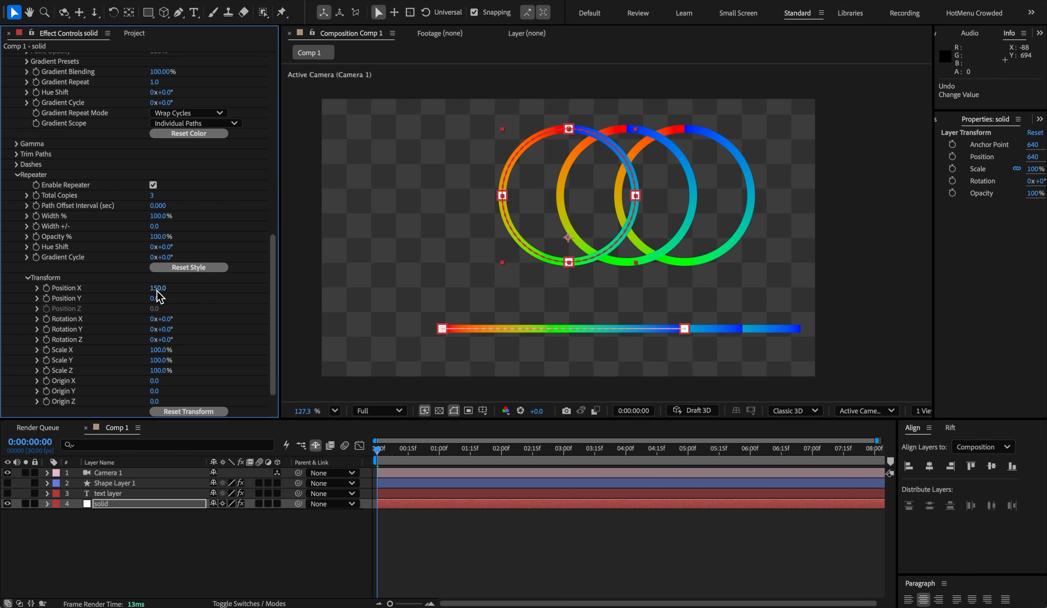
pyautogui.moveTo(159, 298); pyautogui.dragTo(183, 298)
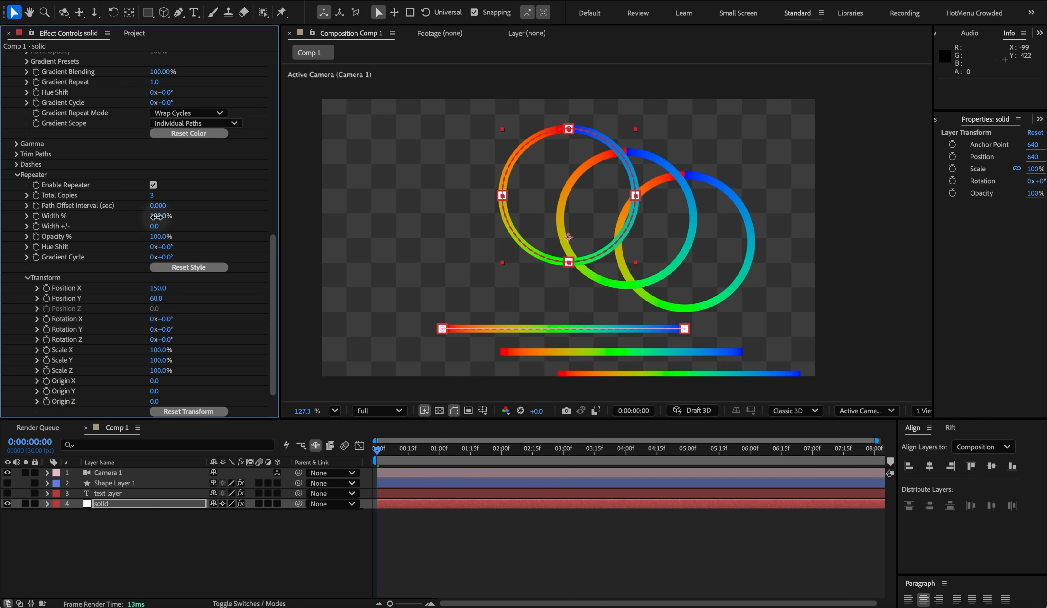
# Step: Try a repeater Width % of 217.2, undo it, and set the repeater's Width +/- to -7.6
pyautogui.moveTo(161, 215); pyautogui.dragTo(862, 214)
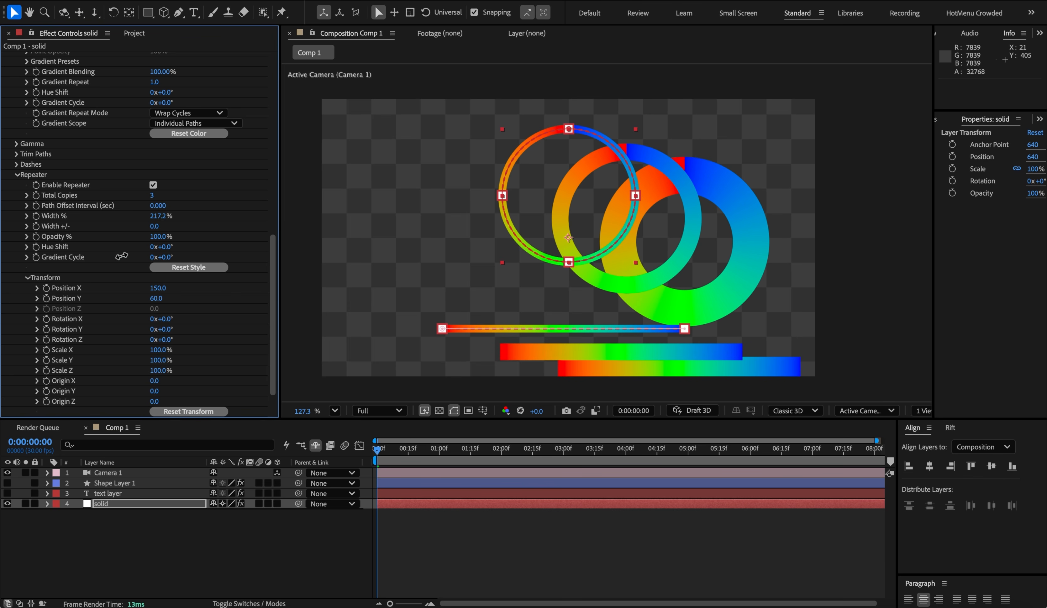
pyautogui.hotkey('ctrl', 'z')
pyautogui.moveTo(154, 226)
pyautogui.mouseDown()
pyautogui.moveTo(300, 228)
pyautogui.moveTo(105, 223)
pyautogui.mouseUp()
# Step: Set the repeater's Hue Shift to 115° and Gradient Cycle to 171°, and change the Gradient Repeat Mode to Mirror
pyautogui.moveTo(153, 247); pyautogui.dragTo(236, 249)
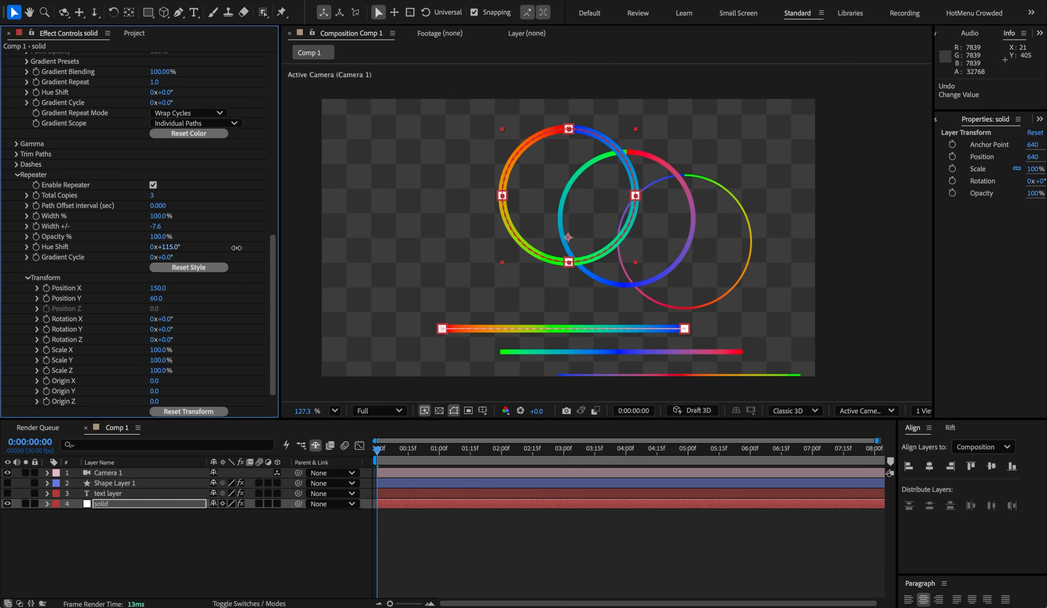
pyautogui.moveTo(161, 259); pyautogui.dragTo(265, 260)
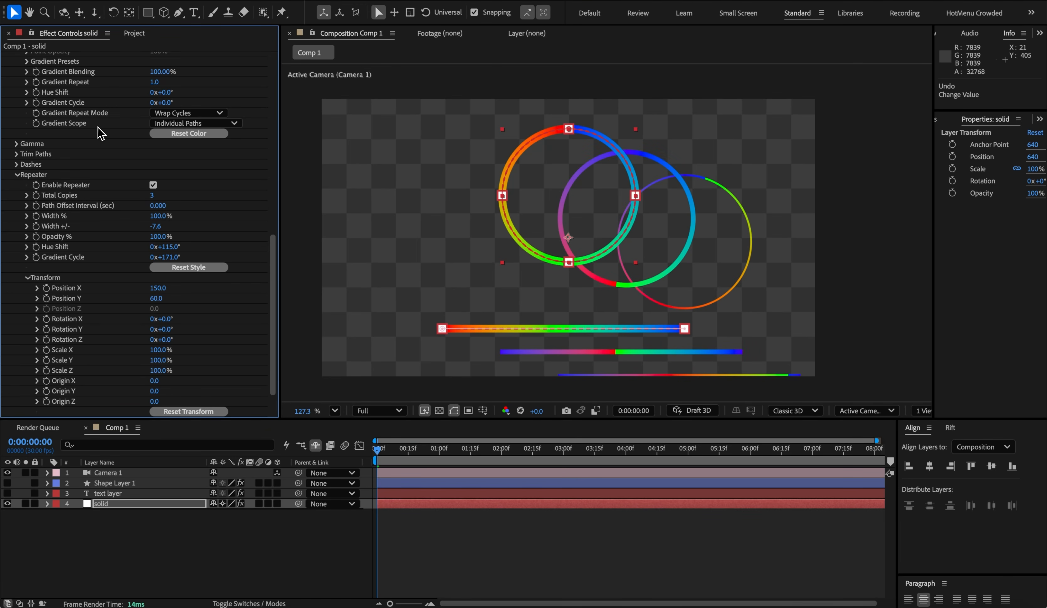
pyautogui.click(153, 115)
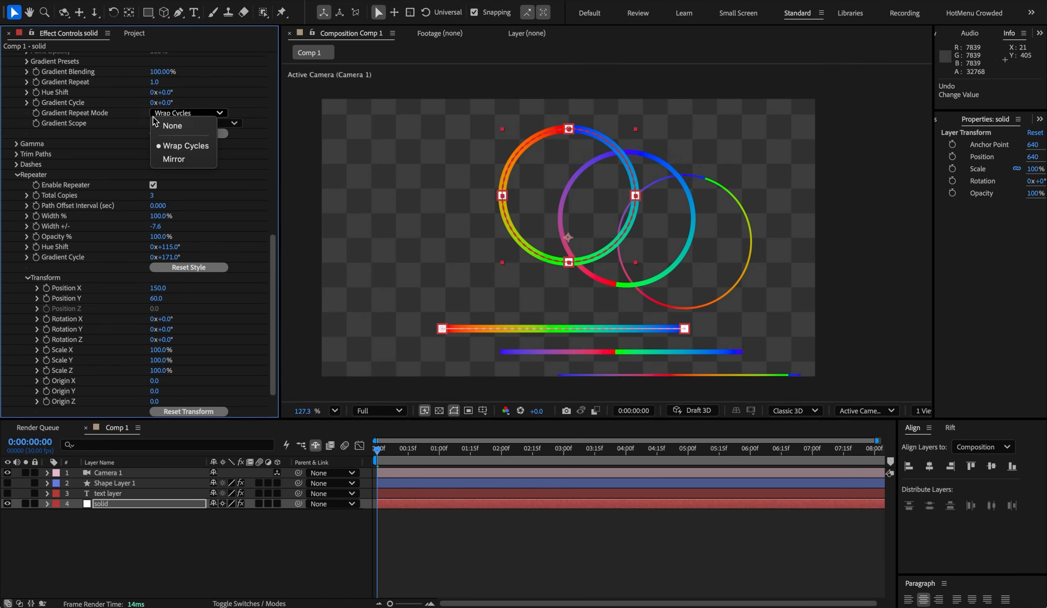
pyautogui.click(164, 160)
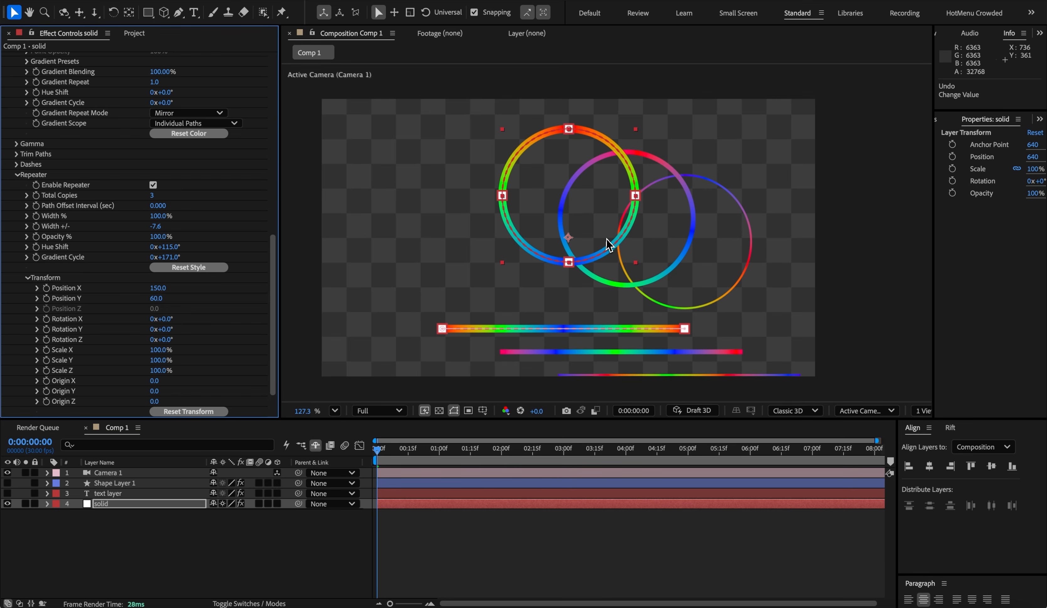
# Step: Rotate the repeater copies by 24° in Rotation X and 27° in Rotation Y
pyautogui.moveTo(168, 319); pyautogui.dragTo(190, 331)
pyautogui.scroll(-1, 142, 359)
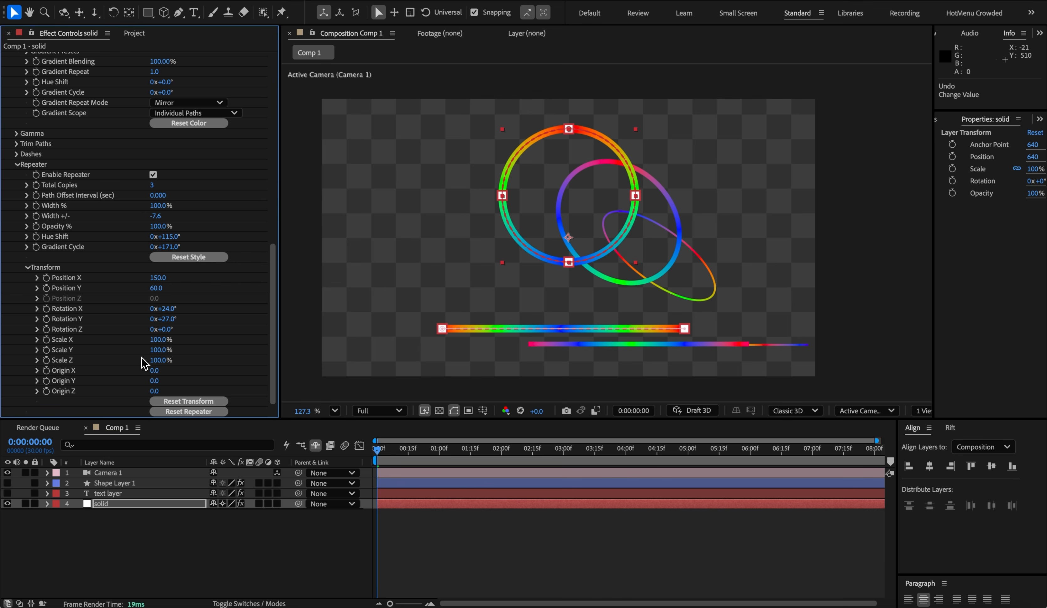
pyautogui.scroll(15, 140, 357)
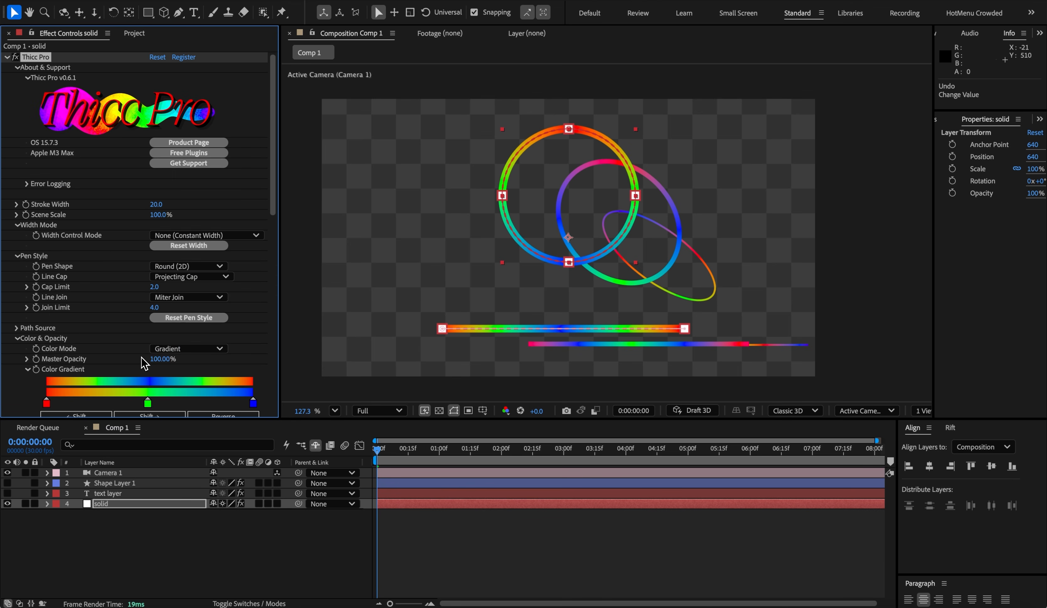